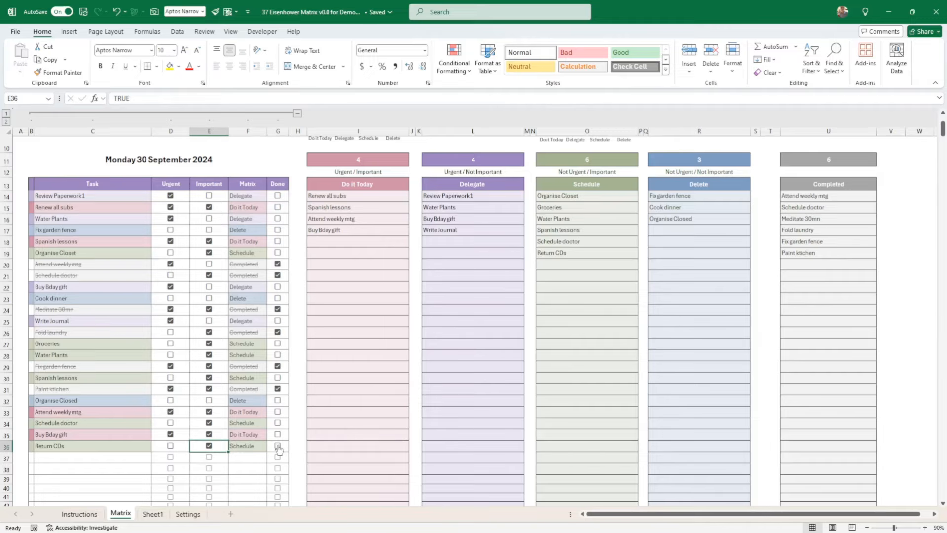
# - Mark the Return CDs and Buy Bday gift tasks as done
pyautogui.click(277, 446)
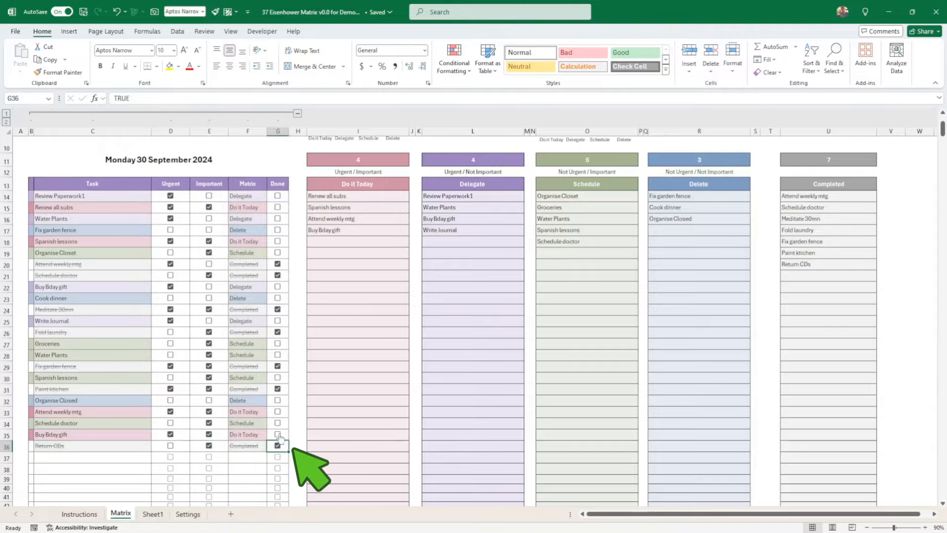
pyautogui.click(278, 434)
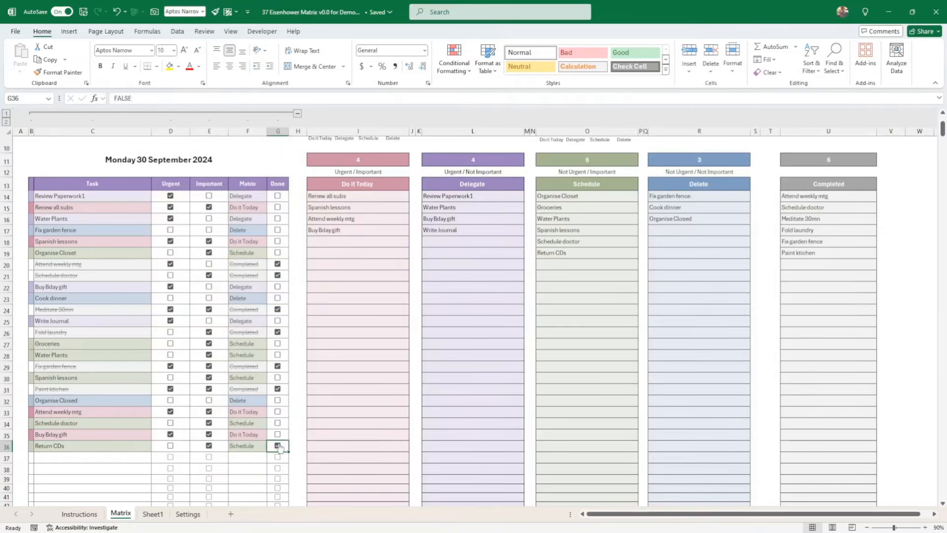
pyautogui.click(278, 446)
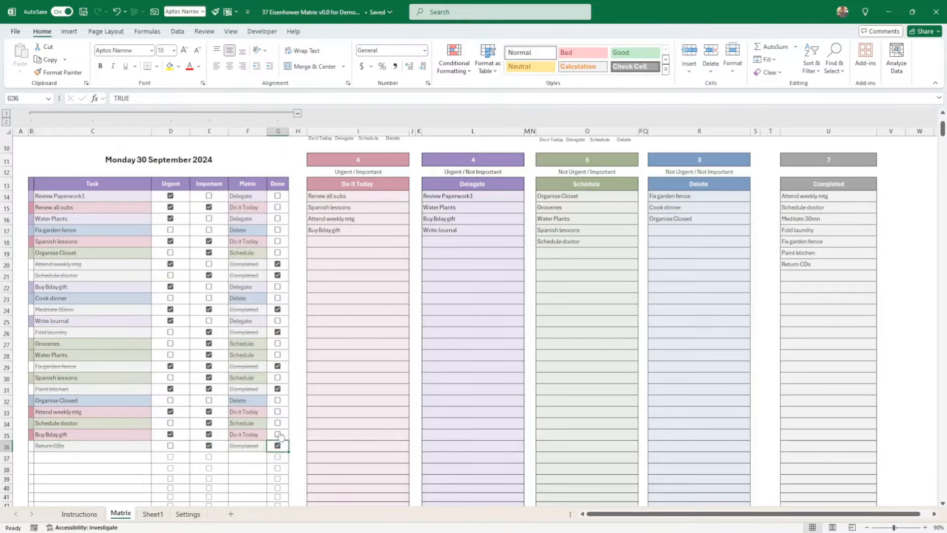
pyautogui.click(278, 435)
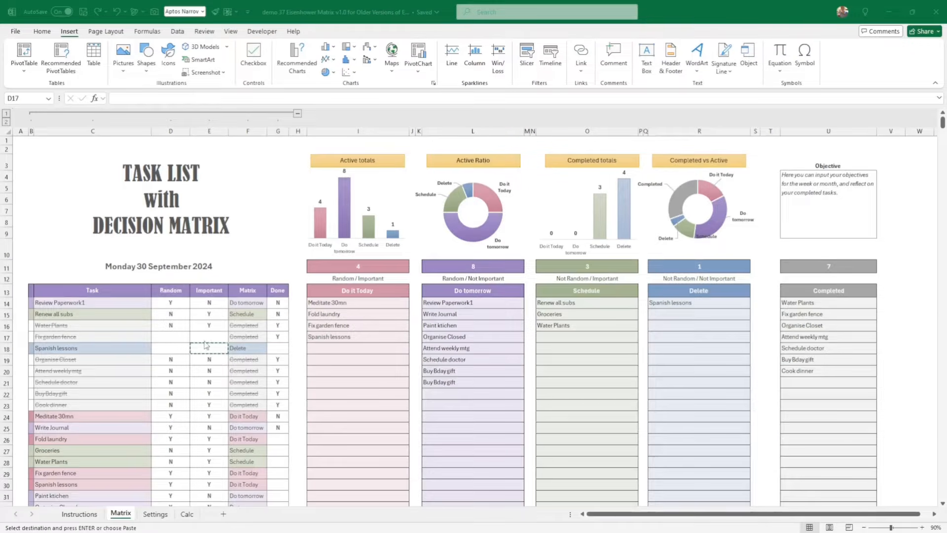
# - Insert checkboxes in the Random and Important cells of the first Fix garden fence and Spanish lessons tasks (D17:E18)
pyautogui.click(183, 338)
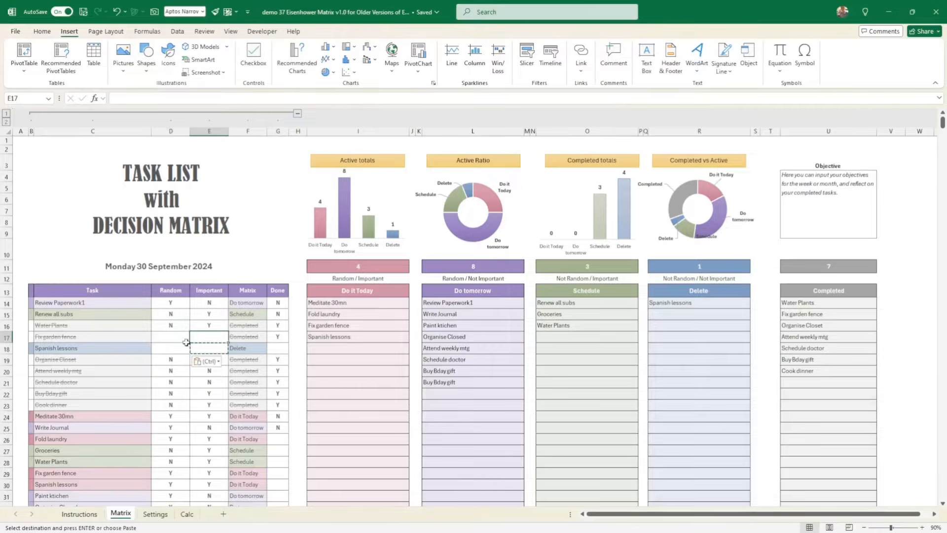
pyautogui.press('Escape')
pyautogui.doubleClick(182, 339)
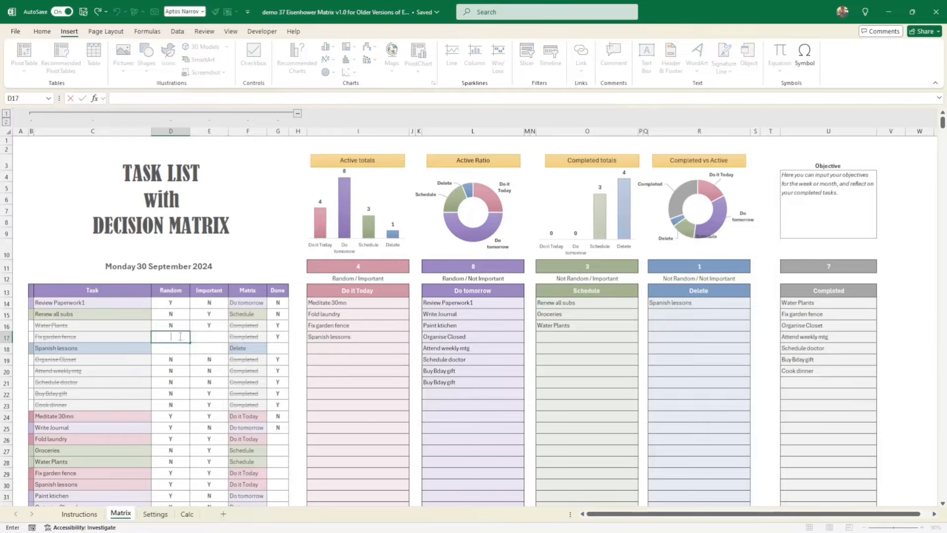
pyautogui.press('Tab')
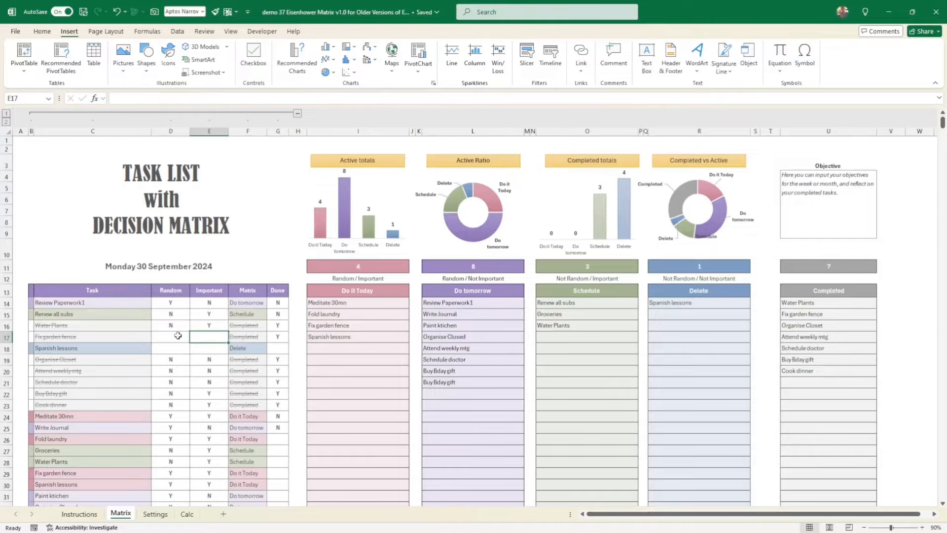
pyautogui.click(179, 335)
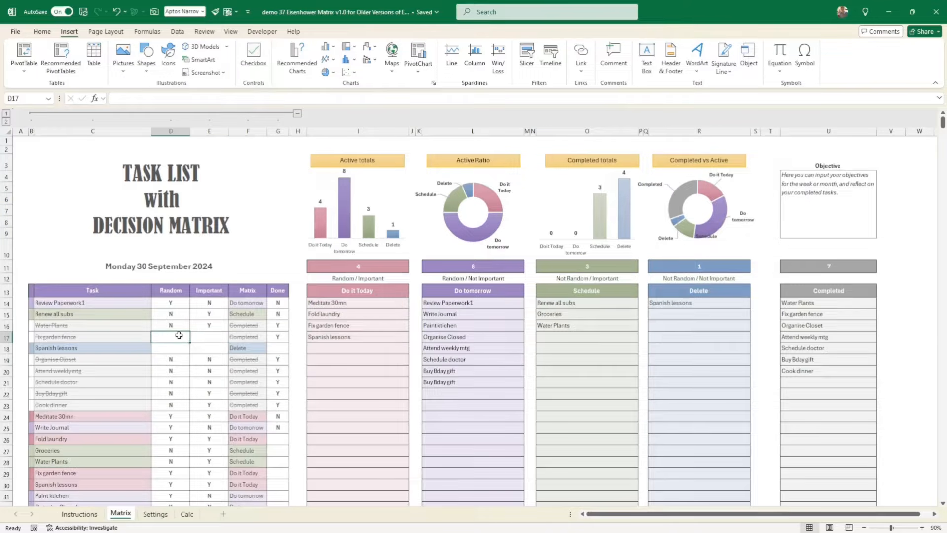
pyautogui.moveTo(184, 335); pyautogui.dragTo(205, 347)
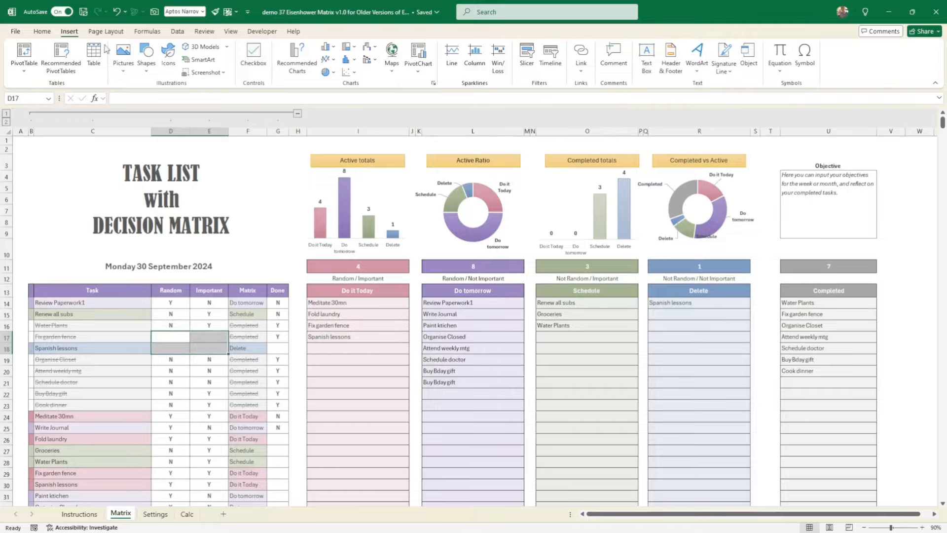
pyautogui.click(266, 53)
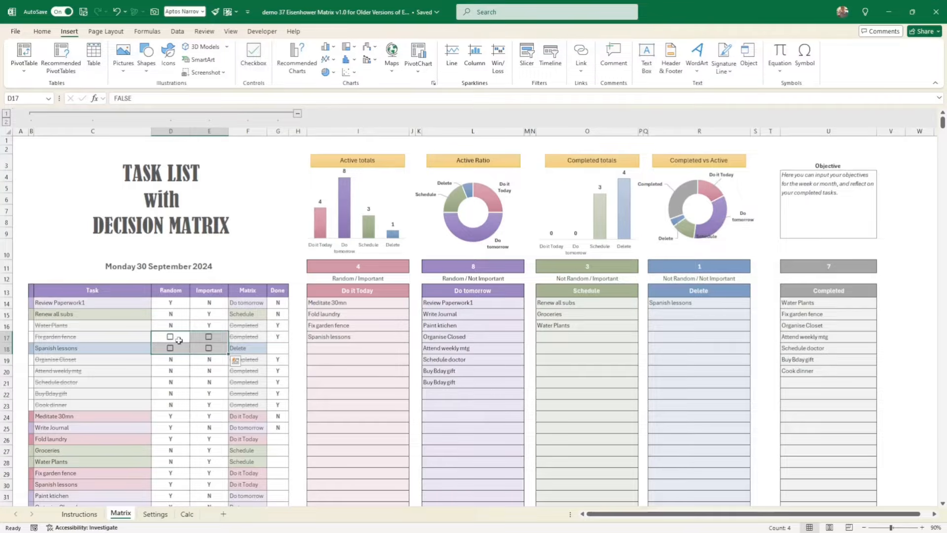
pyautogui.moveTo(158, 338); pyautogui.dragTo(221, 352)
# - Try the Random checkbox of the Spanish lessons task in row 18 by ticking and clearing it
pyautogui.click(175, 373)
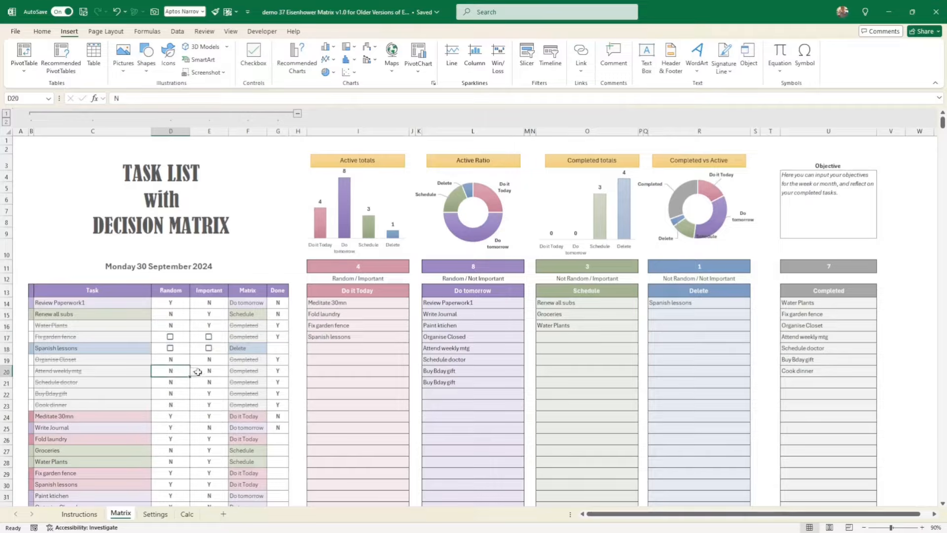
pyautogui.click(196, 372)
pyautogui.click(176, 372)
pyautogui.click(171, 350)
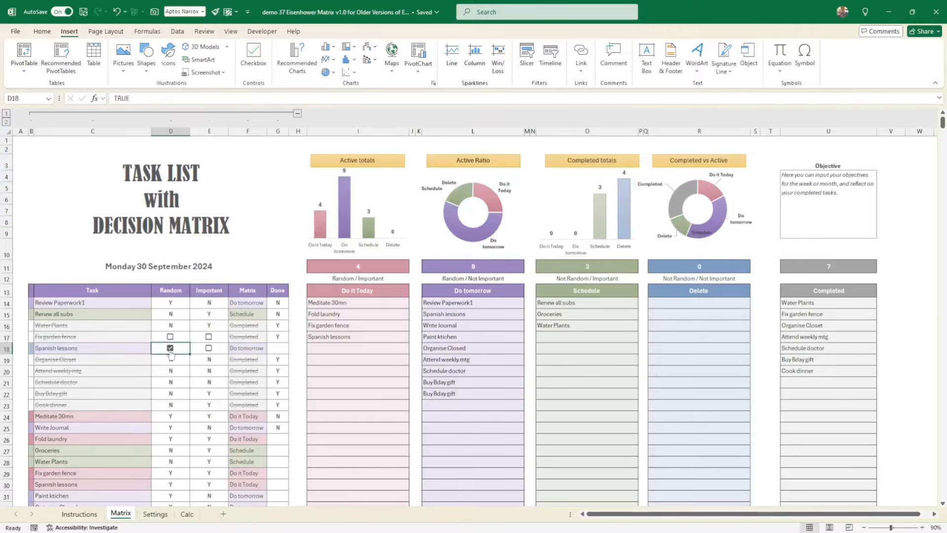
pyautogui.click(171, 349)
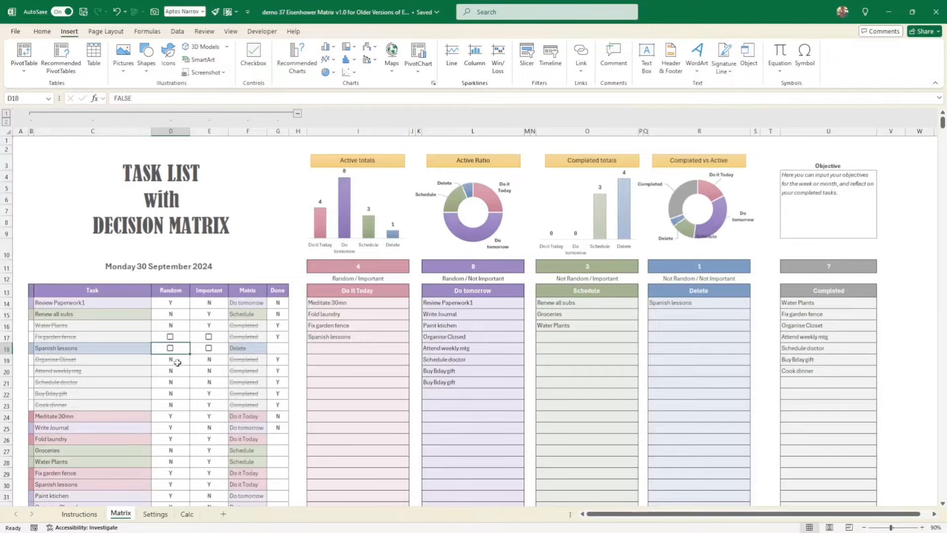
# - On the Settings sheet, set Criteria 1 of the decision matrix to Urgent
pyautogui.click(156, 514)
pyautogui.click(243, 459)
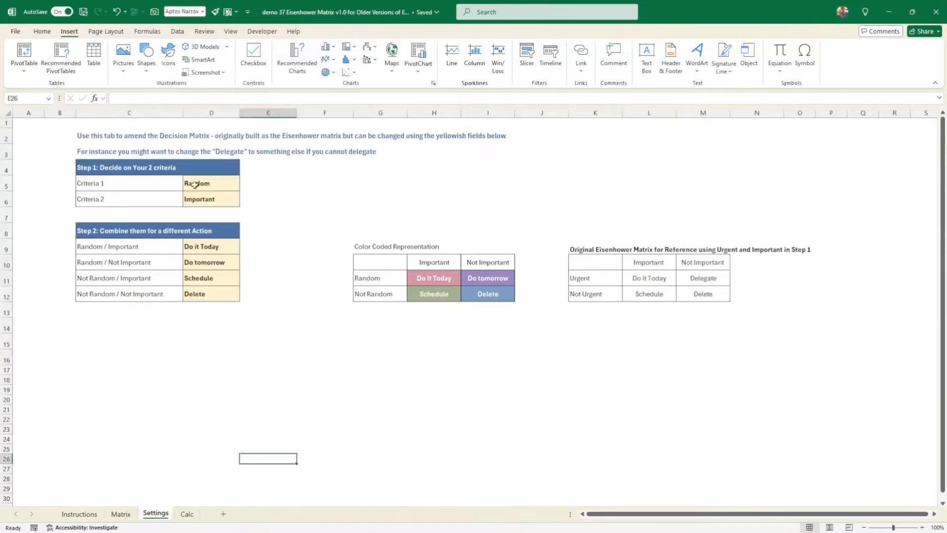
pyautogui.click(101, 168)
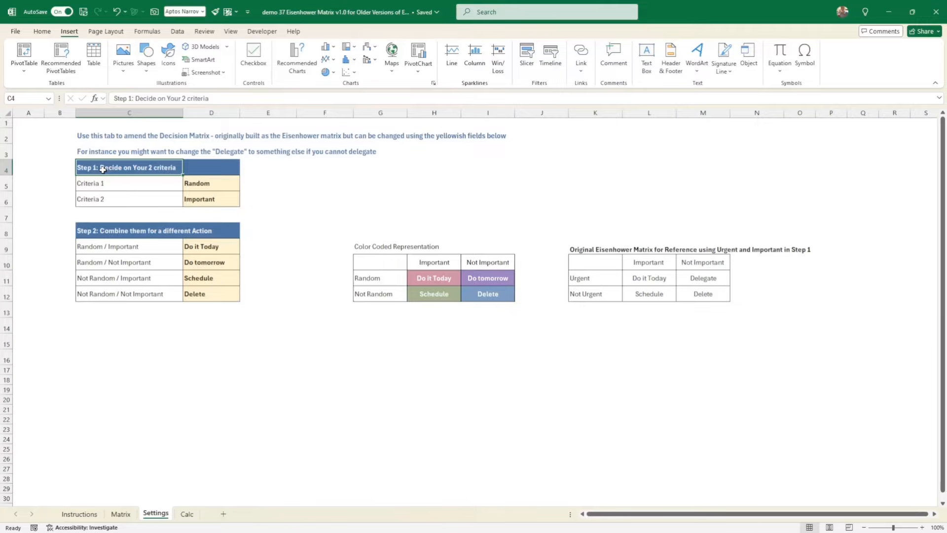
pyautogui.moveTo(103, 169); pyautogui.dragTo(203, 295)
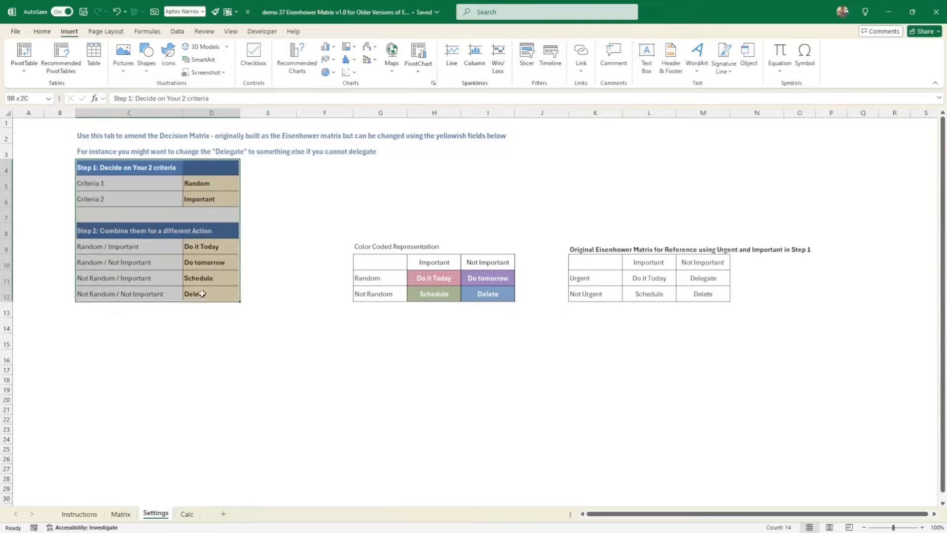
pyautogui.click(207, 183)
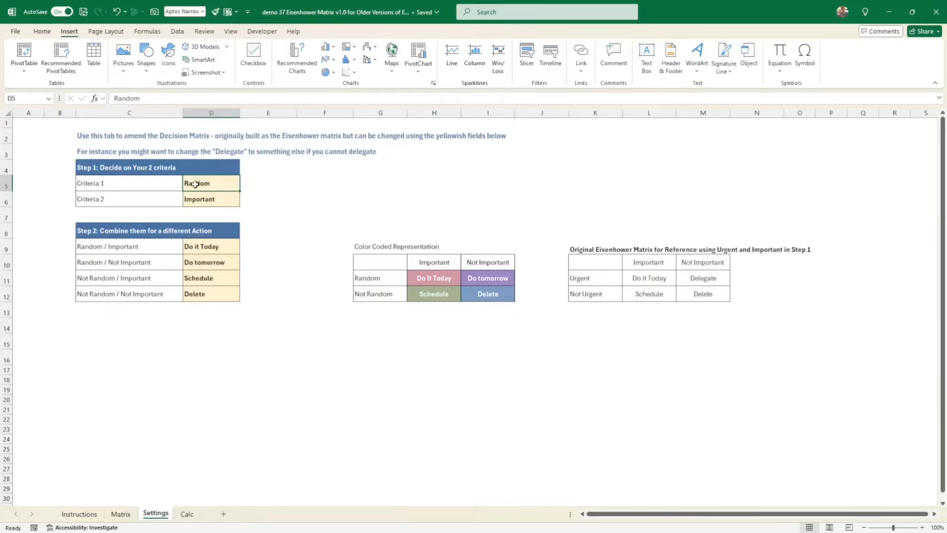
pyautogui.write('Ur')
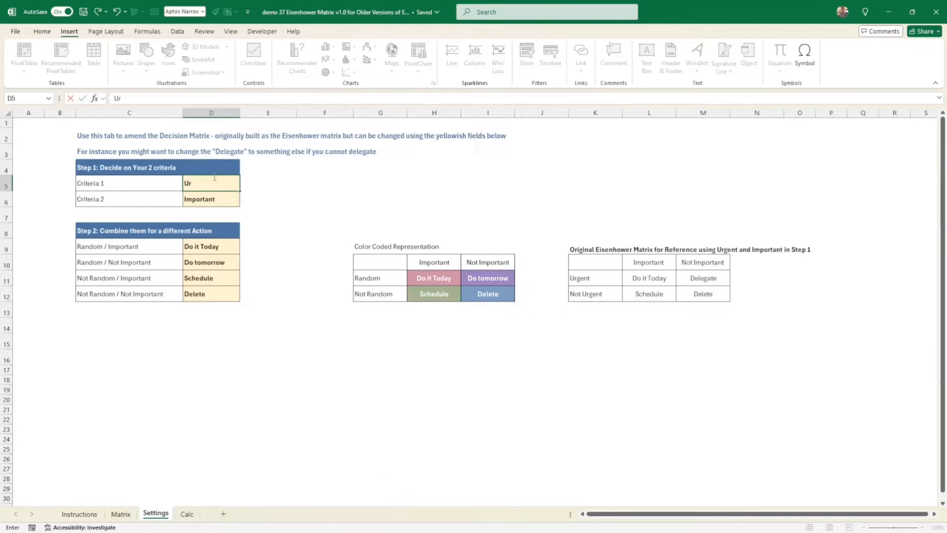
pyautogui.write('gent')
pyautogui.press('Return')
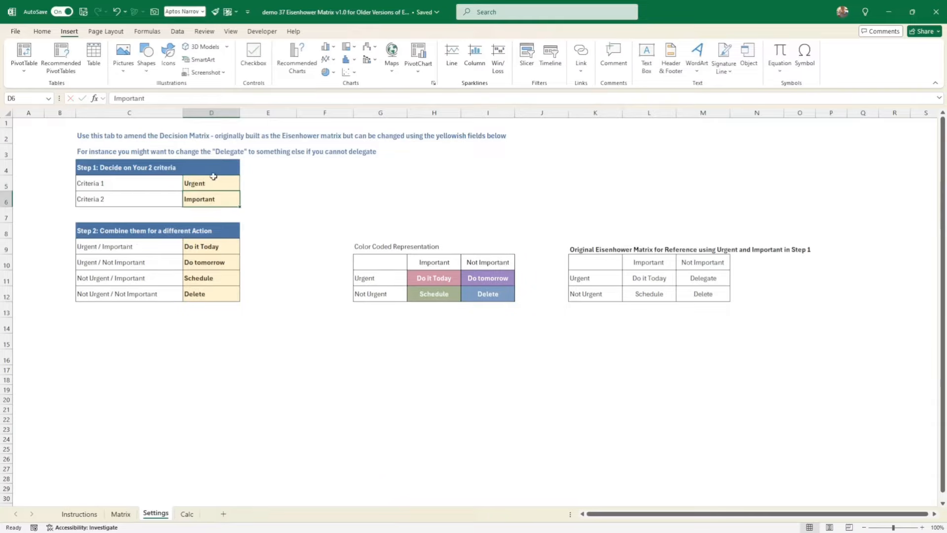
# - Set the action for the Urgent / Not Important combination to Delegate
pyautogui.click(214, 177)
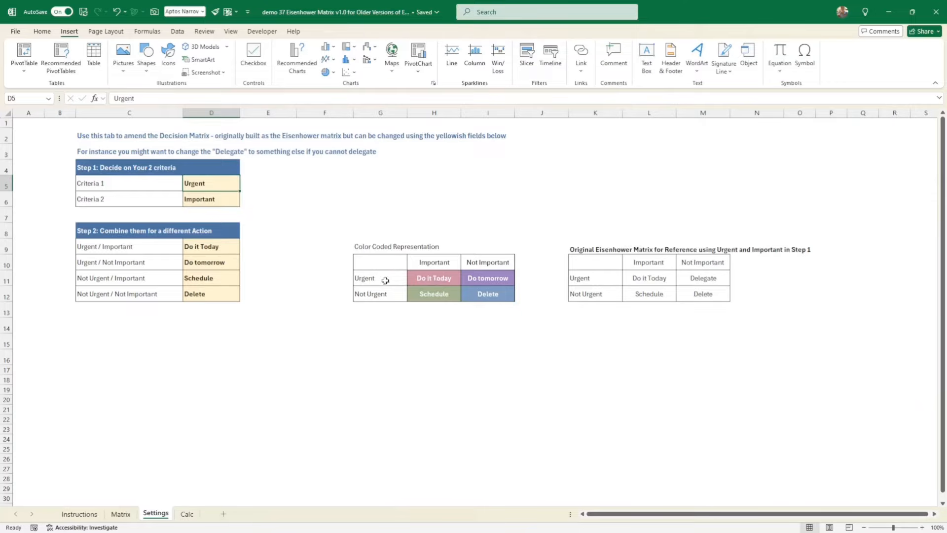
pyautogui.click(494, 280)
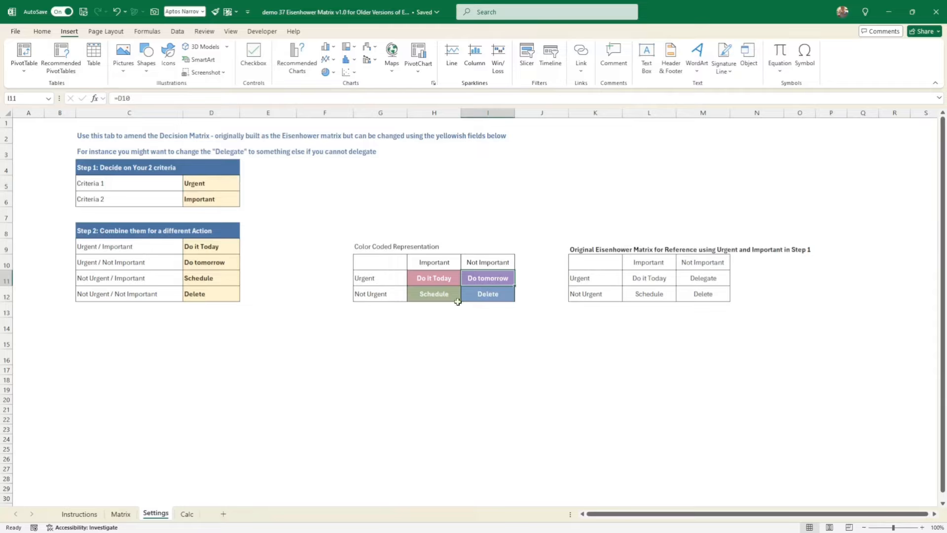
pyautogui.click(221, 265)
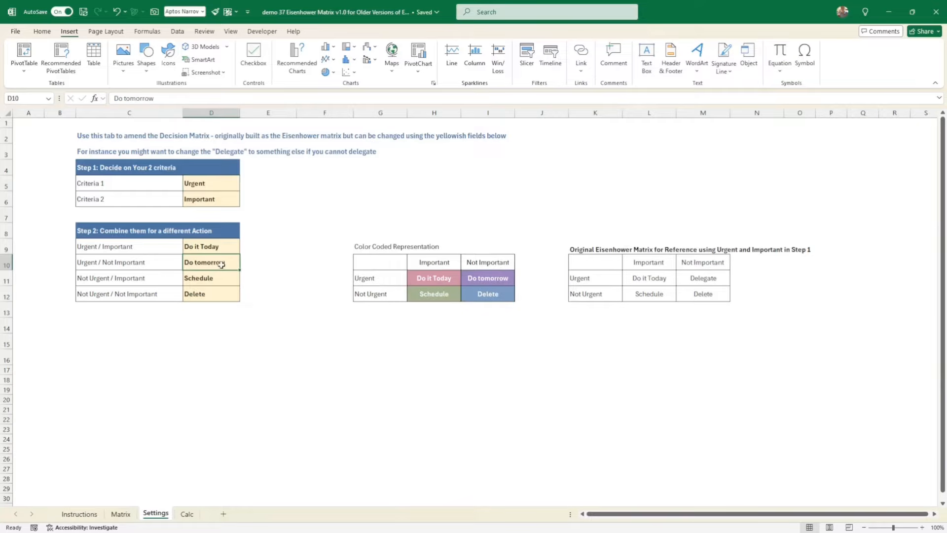
pyautogui.write('D')
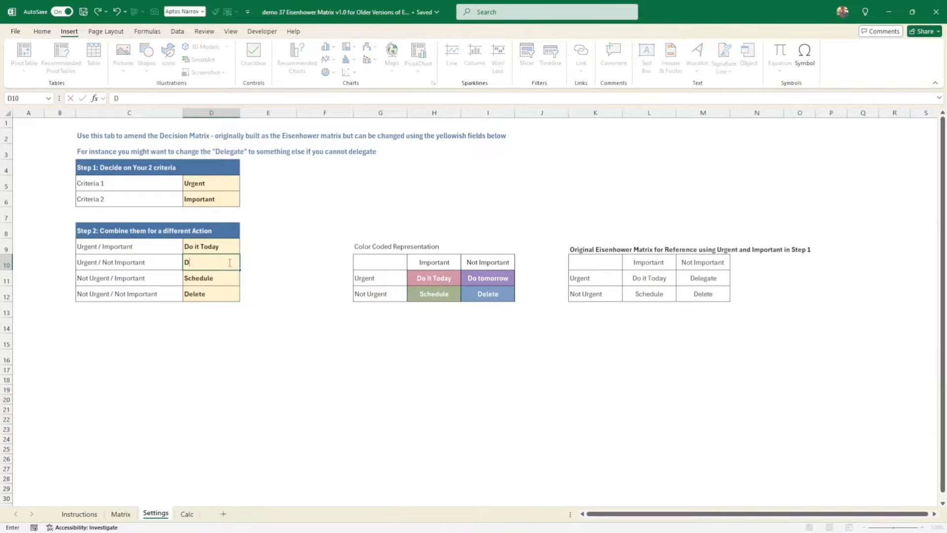
pyautogui.write('elegate')
pyautogui.press('Return')
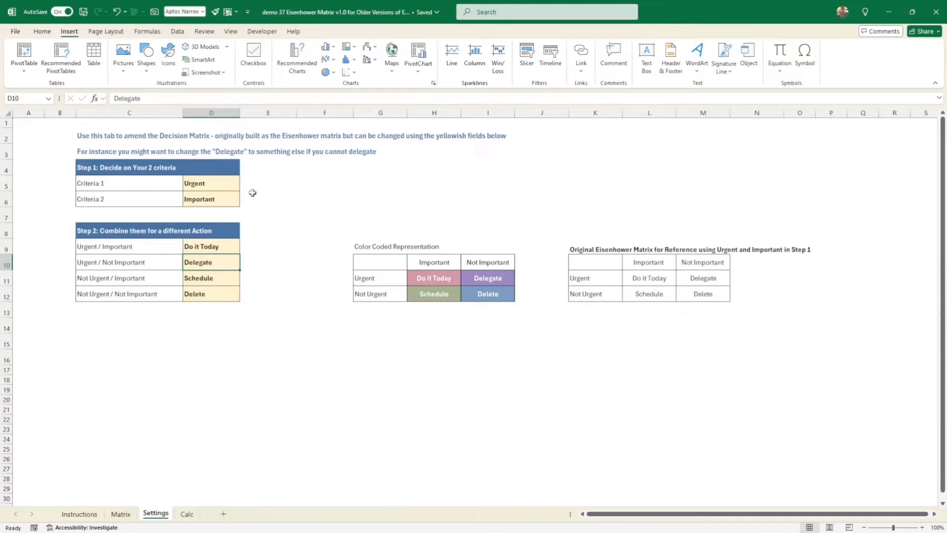
# - Try ddddd as the name of Criteria 1 and undo the change
pyautogui.click(207, 183)
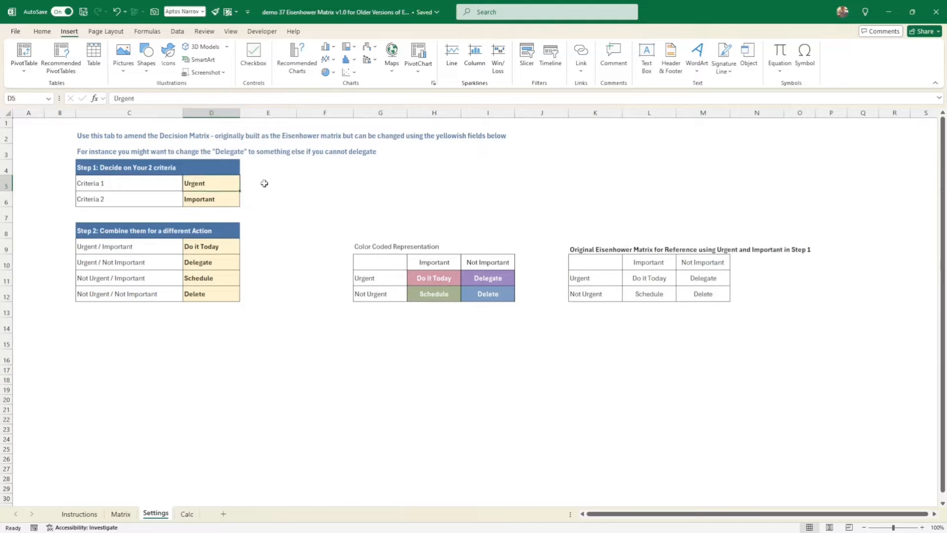
pyautogui.write('ddddd')
pyautogui.press('Return')
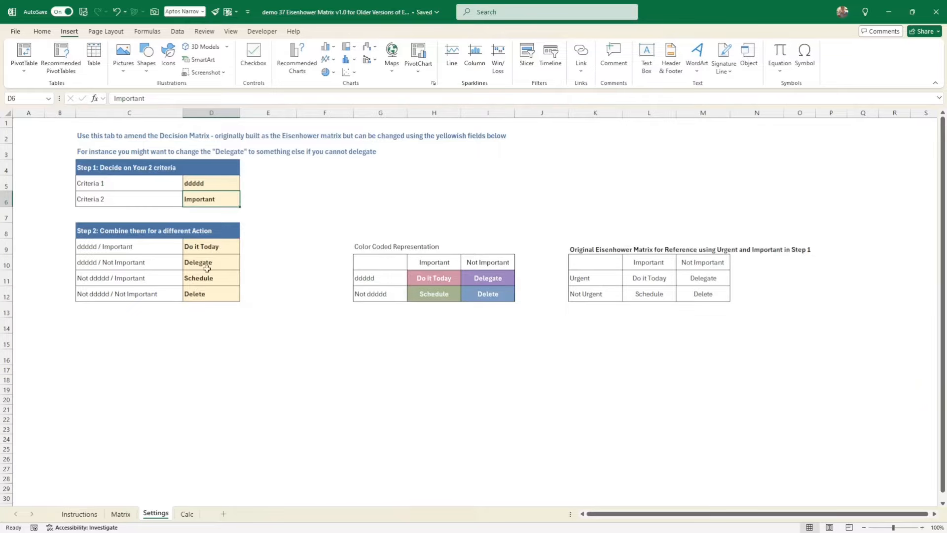
pyautogui.click(201, 295)
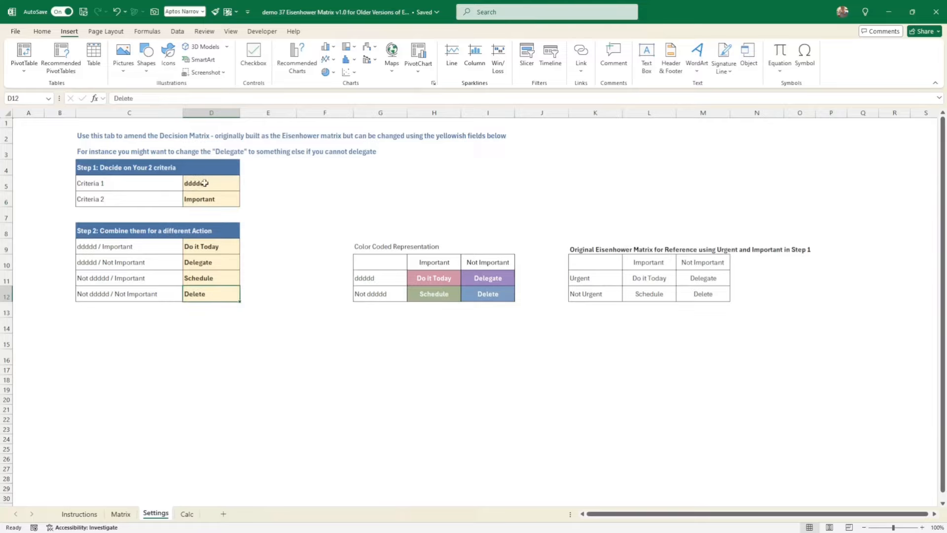
pyautogui.hotkey('ctrl', 'z')
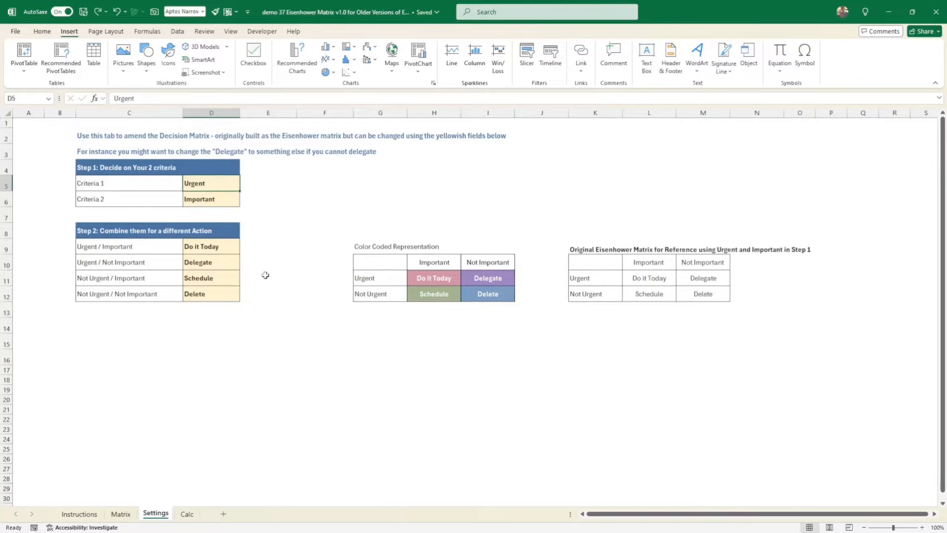
# - Examine the action list headings and task table headers on the Matrix sheet against the criteria and actions on the Settings sheet
pyautogui.click(81, 515)
pyautogui.click(121, 514)
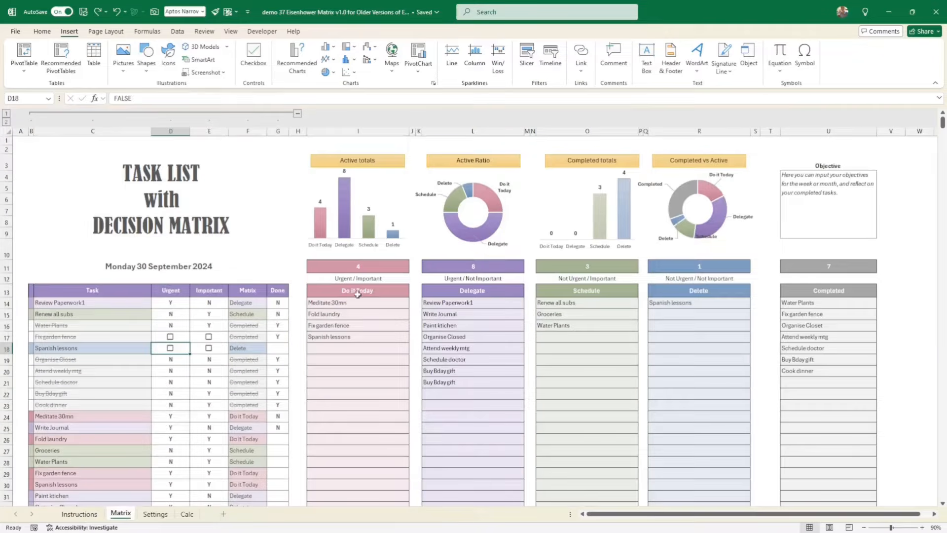
pyautogui.click(716, 288)
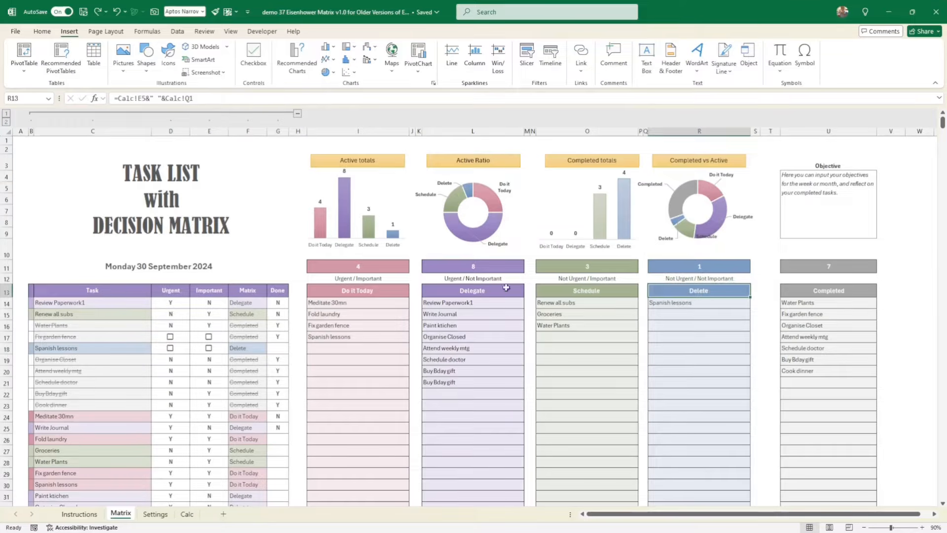
pyautogui.click(372, 293)
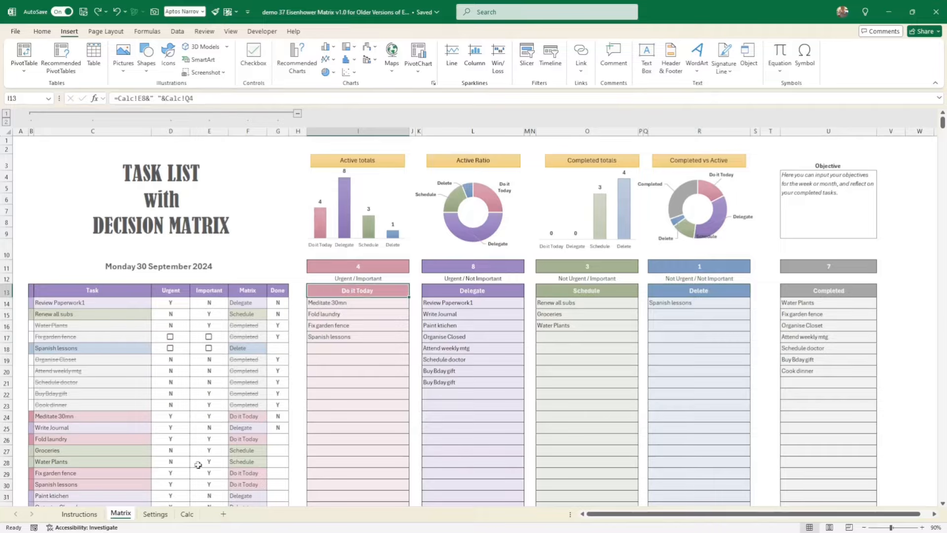
pyautogui.click(156, 515)
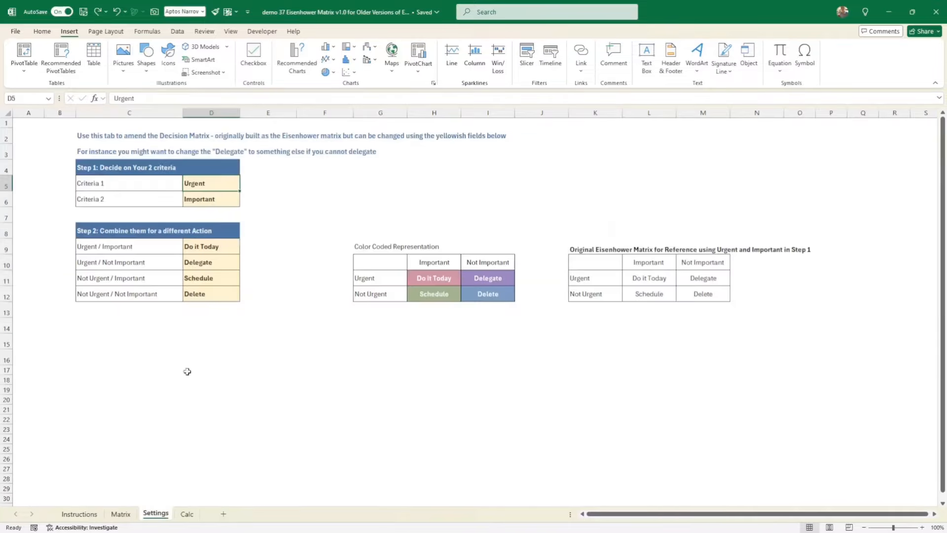
pyautogui.click(121, 513)
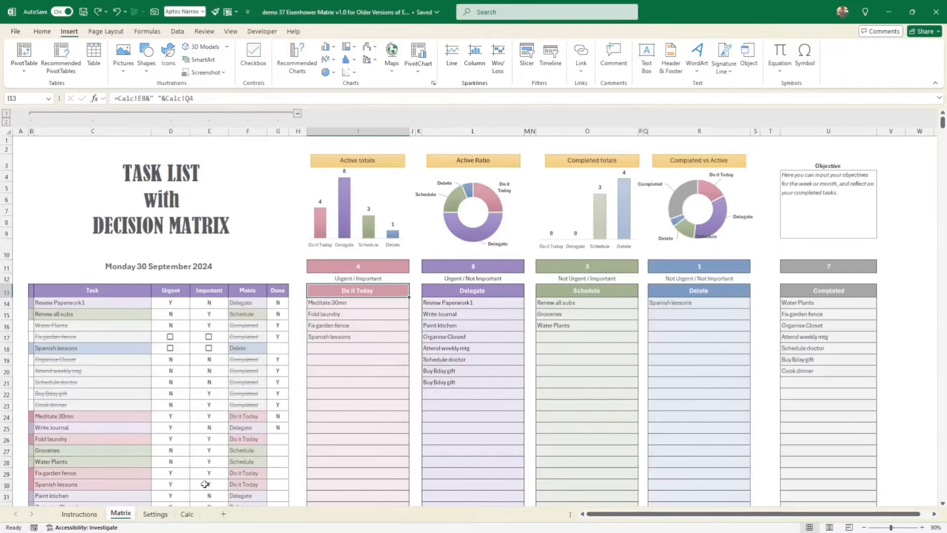
pyautogui.click(831, 289)
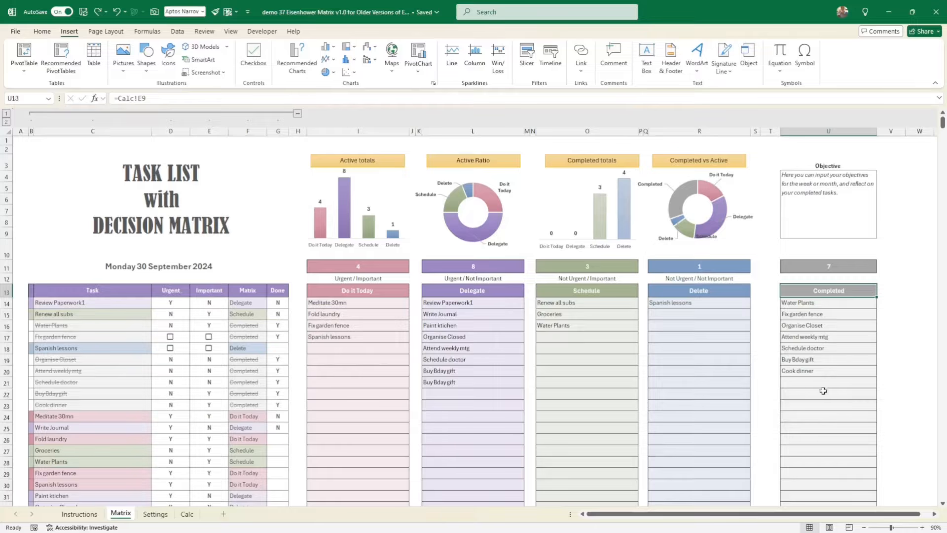
pyautogui.moveTo(97, 291); pyautogui.dragTo(264, 296)
pyautogui.click(100, 301)
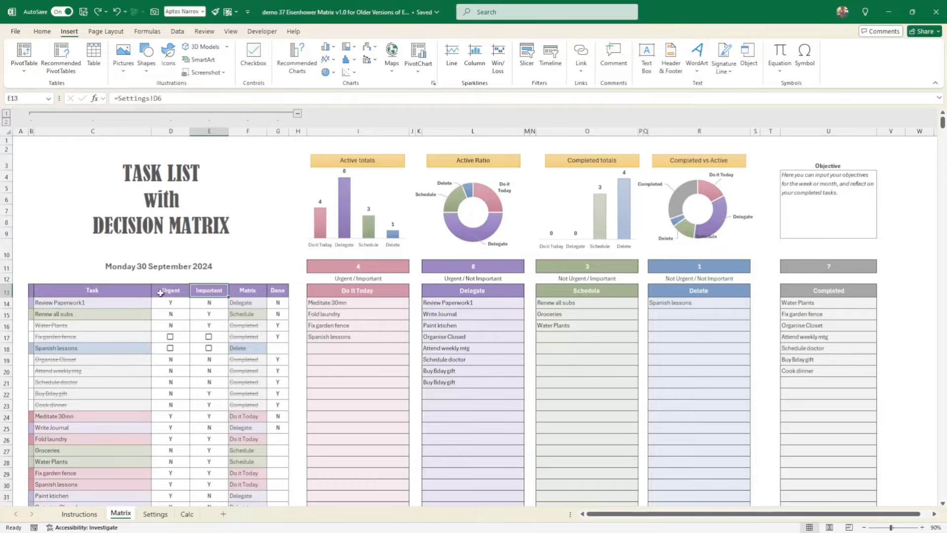
# - Try xxx as the name of Criteria 1 on the Settings sheet, view the Matrix sheet's headings, and undo the change
pyautogui.click(171, 291)
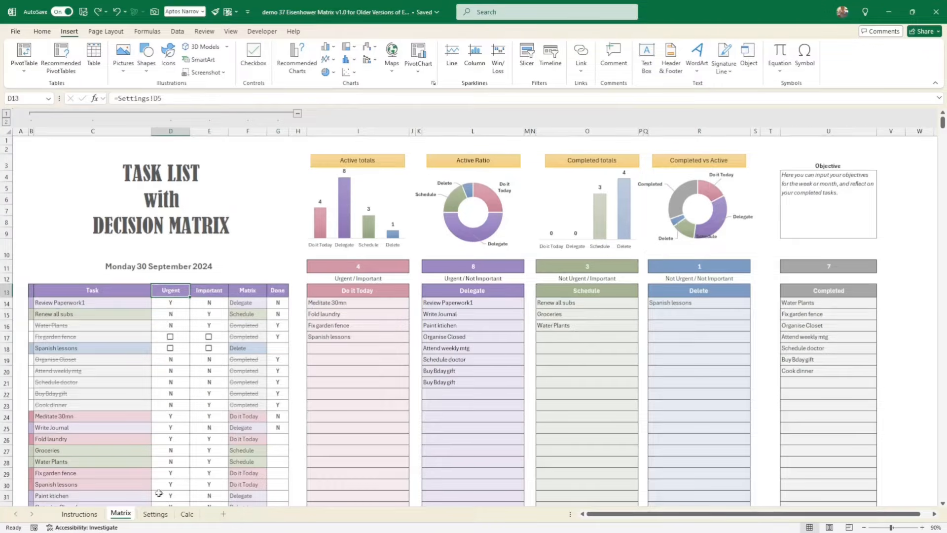
pyautogui.click(154, 514)
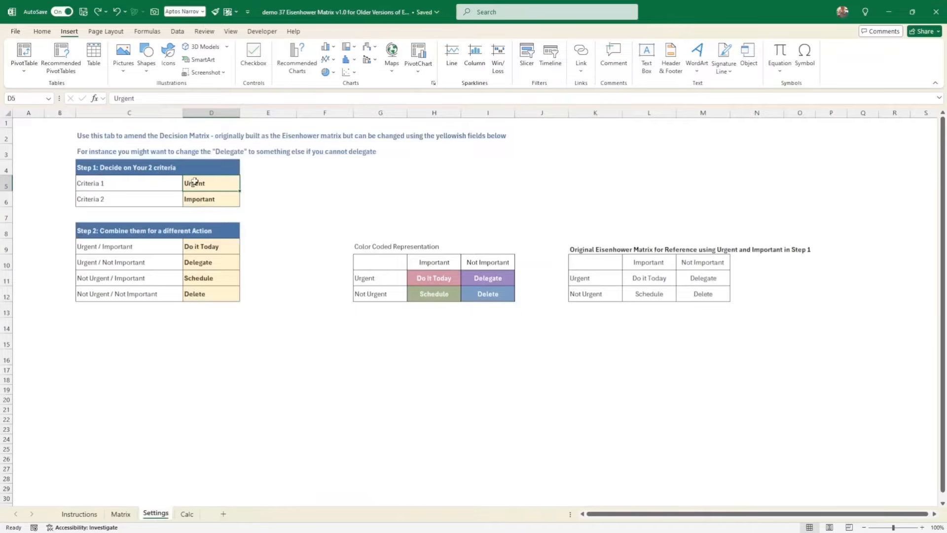
pyautogui.write('xxx')
pyautogui.press('Return')
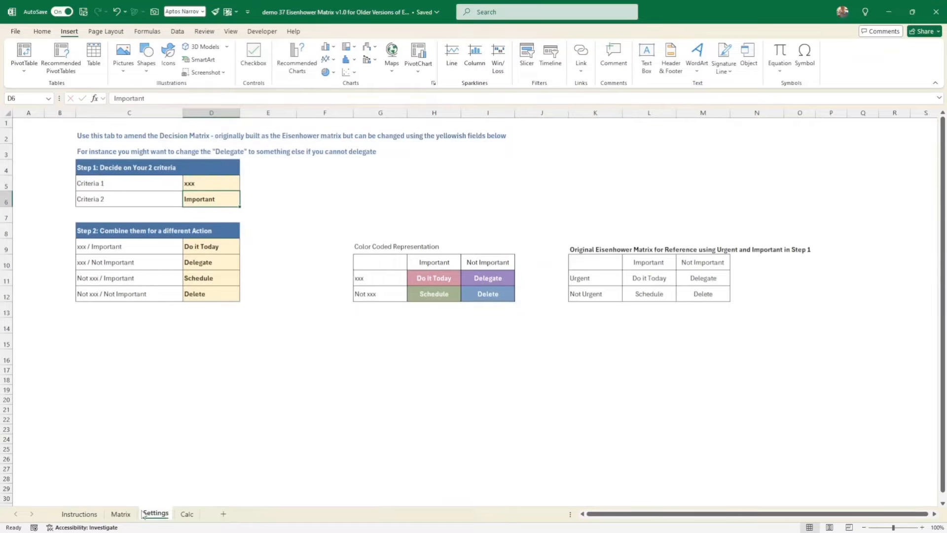
pyautogui.click(118, 514)
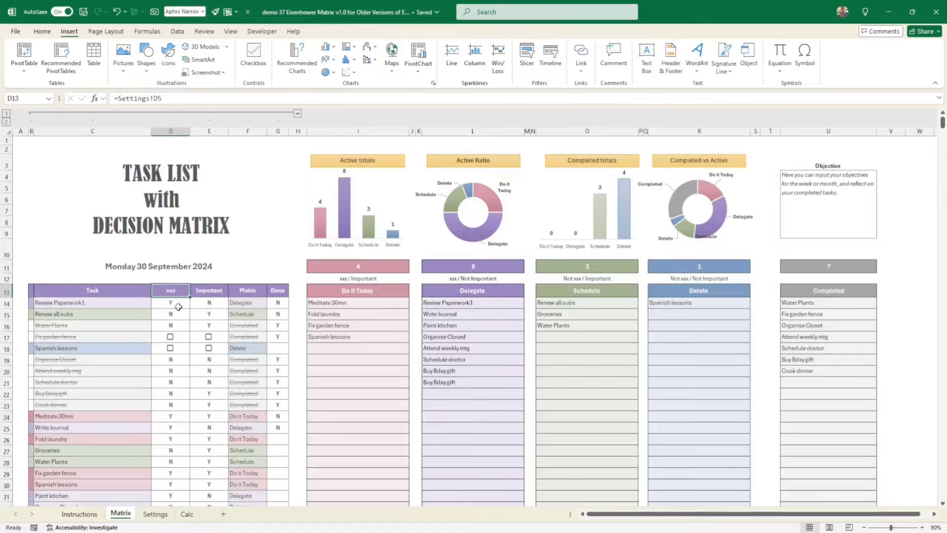
pyautogui.hotkey('ctrl', 'z')
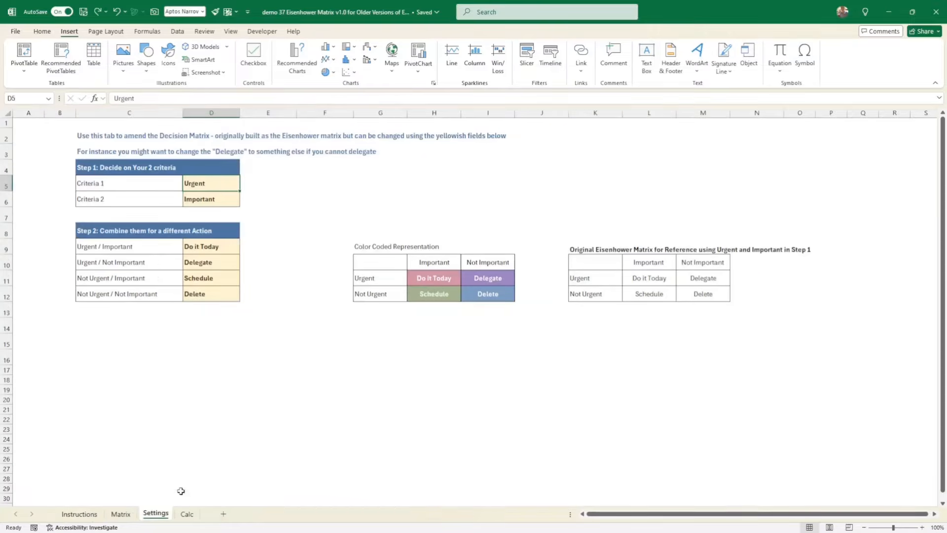
pyautogui.click(121, 514)
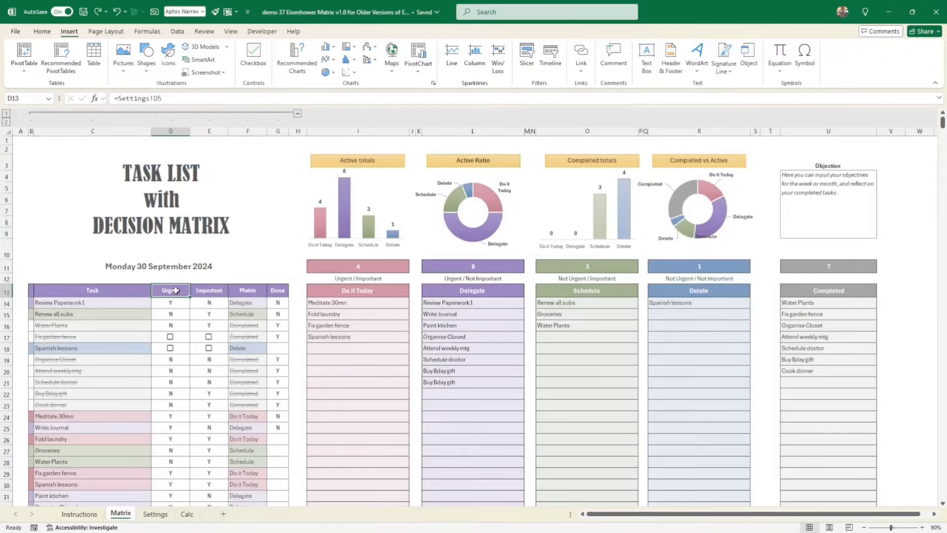
# - Inspect the data validation rule behind the Urgent cell of the Review Paperwork1 task on the Matrix sheet
pyautogui.moveTo(176, 304); pyautogui.dragTo(207, 303)
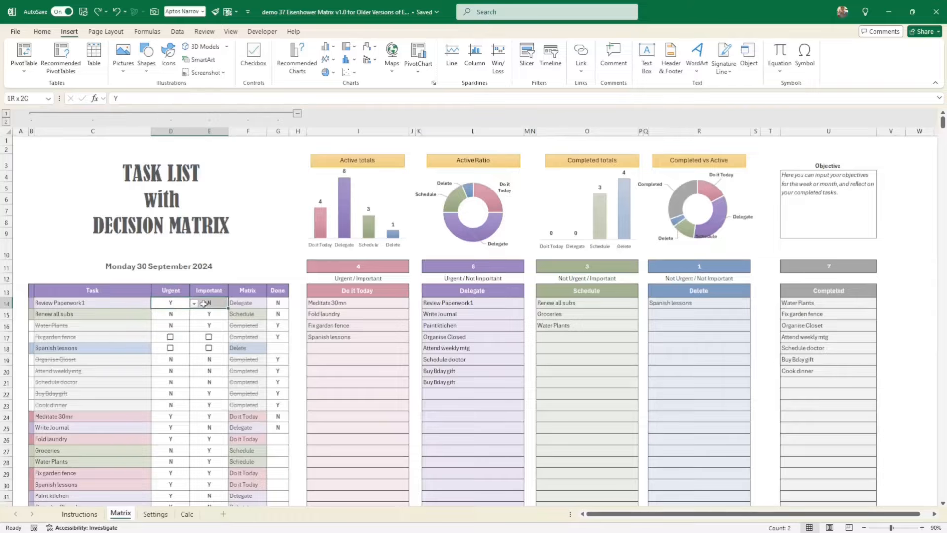
pyautogui.click(172, 305)
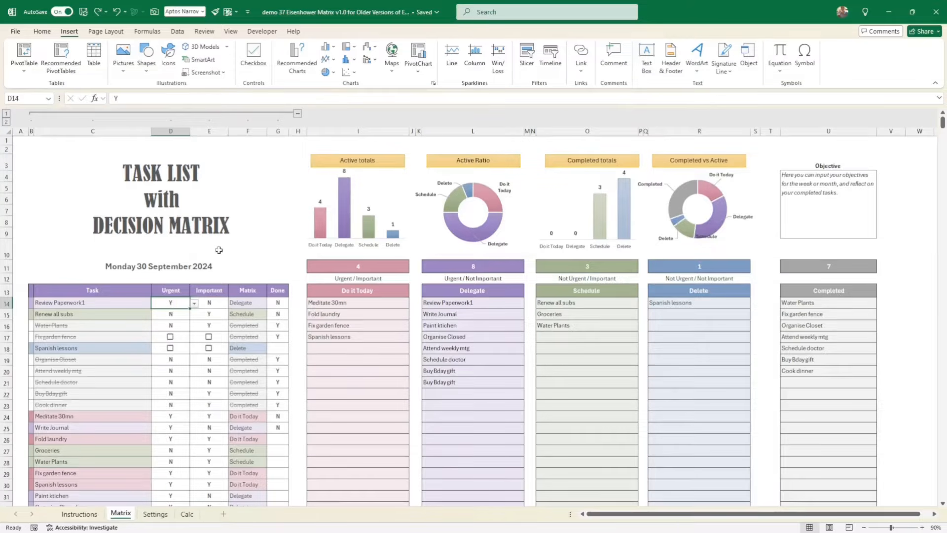
pyautogui.click(178, 32)
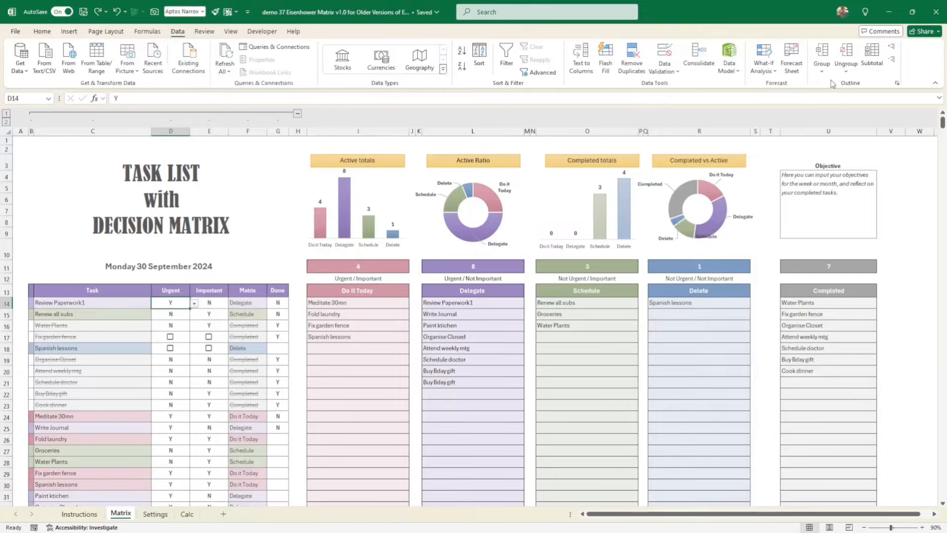
pyautogui.click(663, 69)
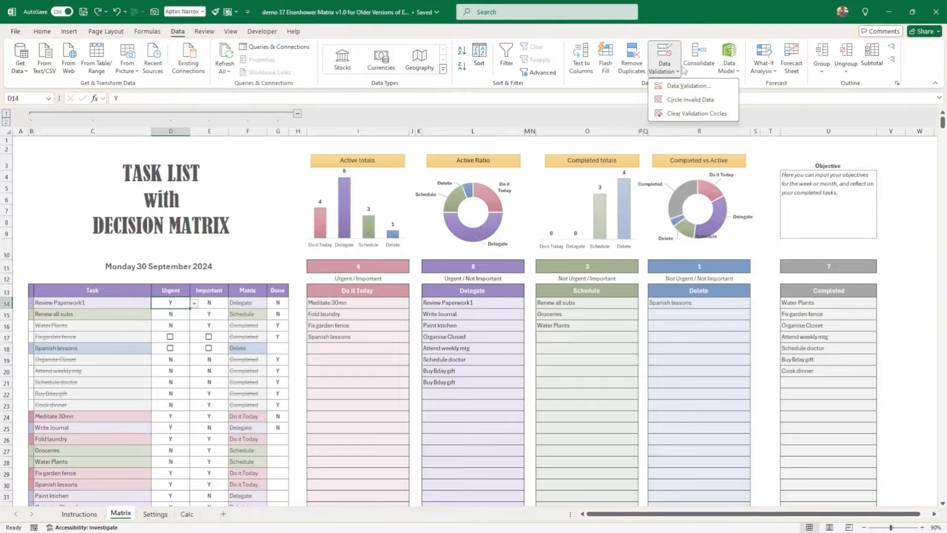
pyautogui.click(681, 89)
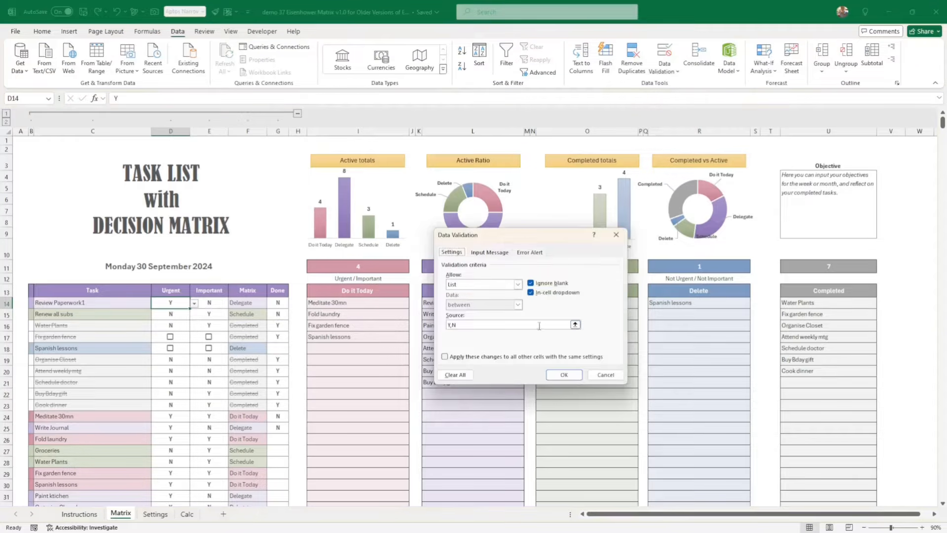
pyautogui.click(470, 326)
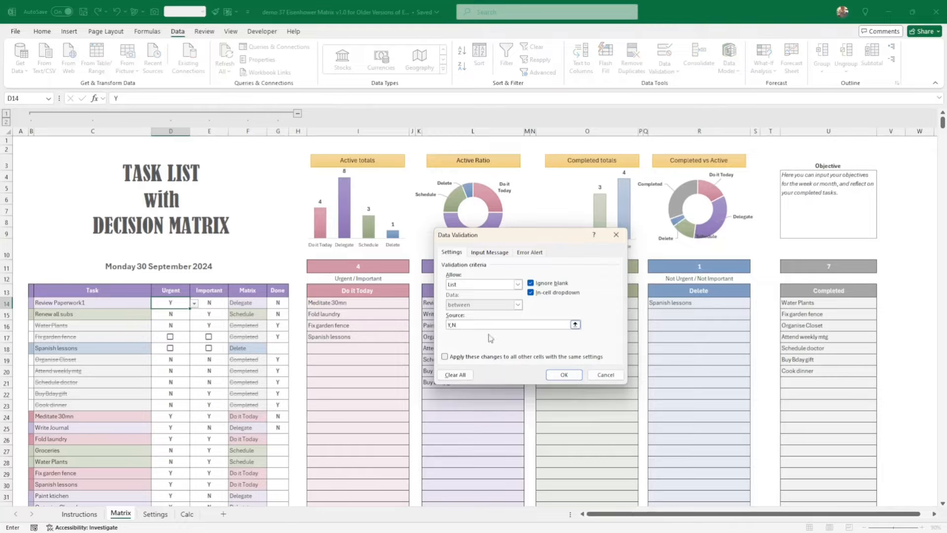
pyautogui.click(564, 376)
pyautogui.click(220, 312)
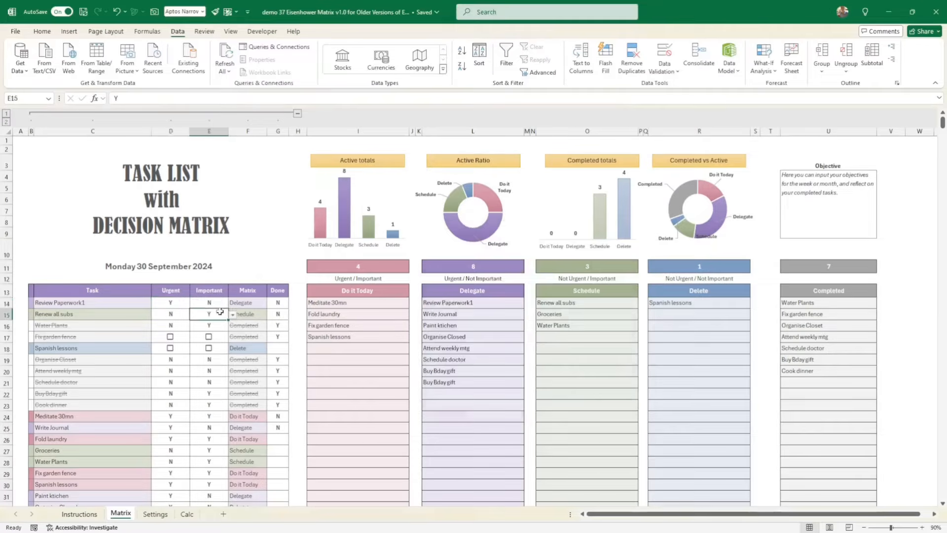
# - Examine the Urgent, Important and Matrix cells of the Review Paperwork1 task against the actions on the Settings sheet
pyautogui.moveTo(176, 302); pyautogui.dragTo(202, 303)
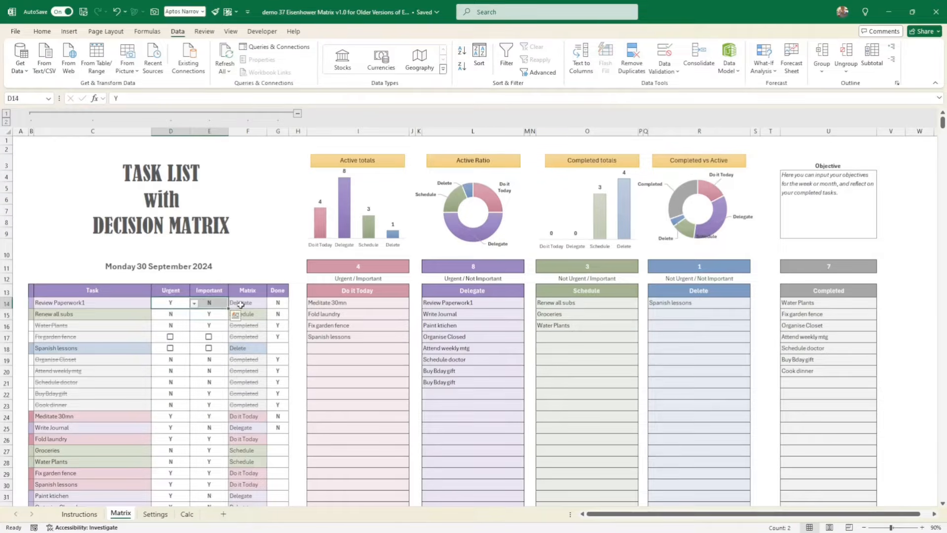
pyautogui.click(211, 303)
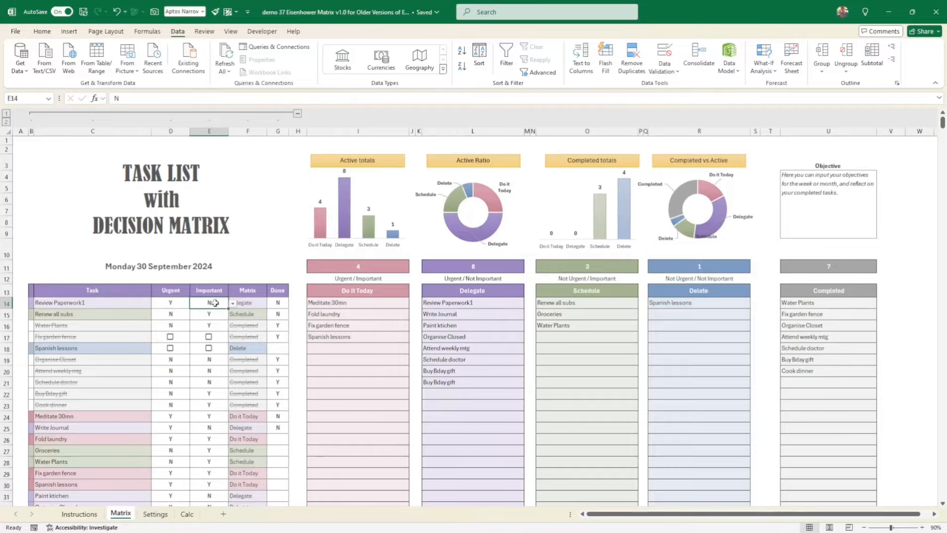
pyautogui.click(252, 300)
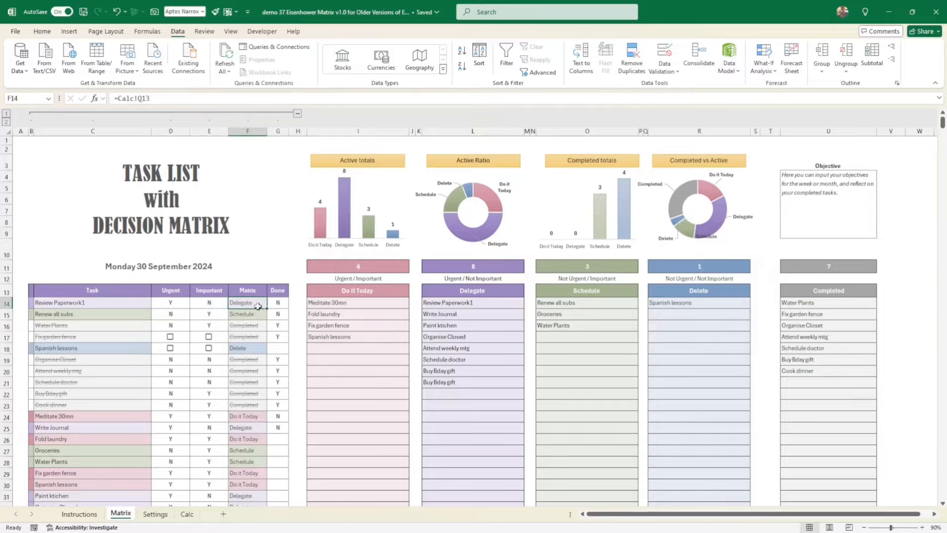
pyautogui.click(156, 514)
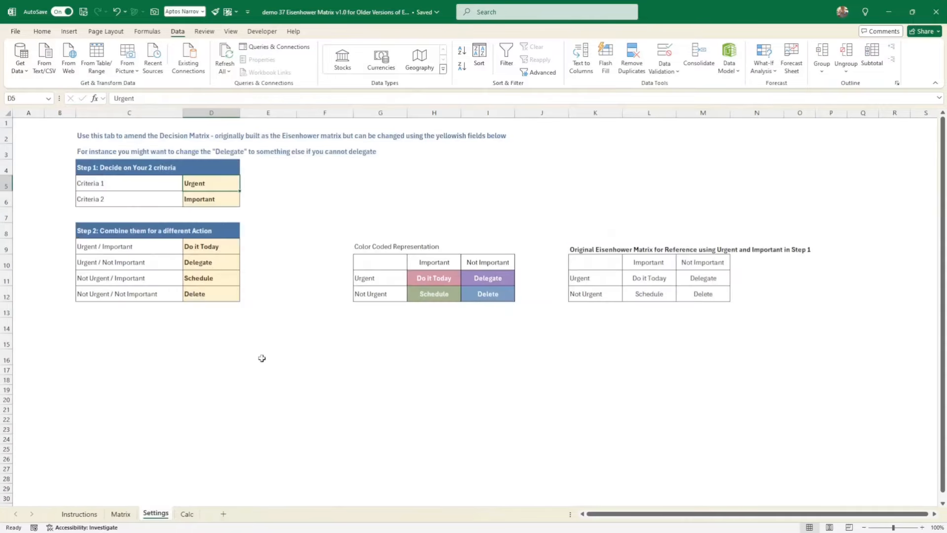
pyautogui.click(126, 515)
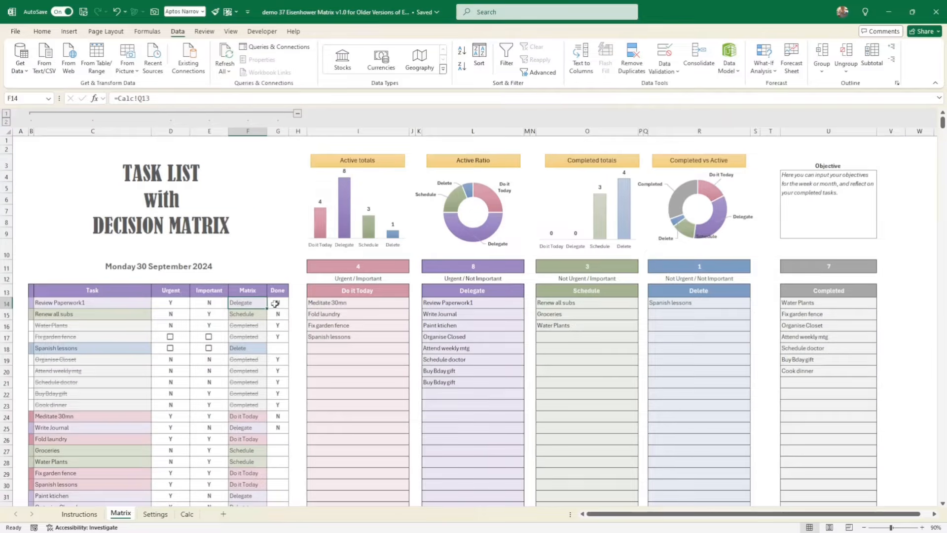
# - Copy the Important checkboxes of the adjacent Fix garden fence and Spanish lessons tasks in rows 17 and 18 into their Done cells
pyautogui.click(214, 340)
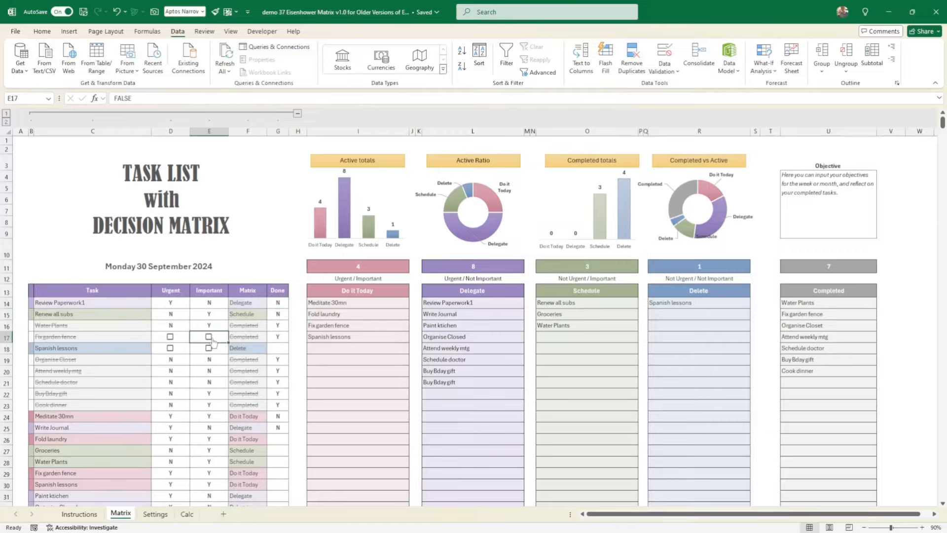
pyautogui.click(214, 340)
pyautogui.click(282, 347)
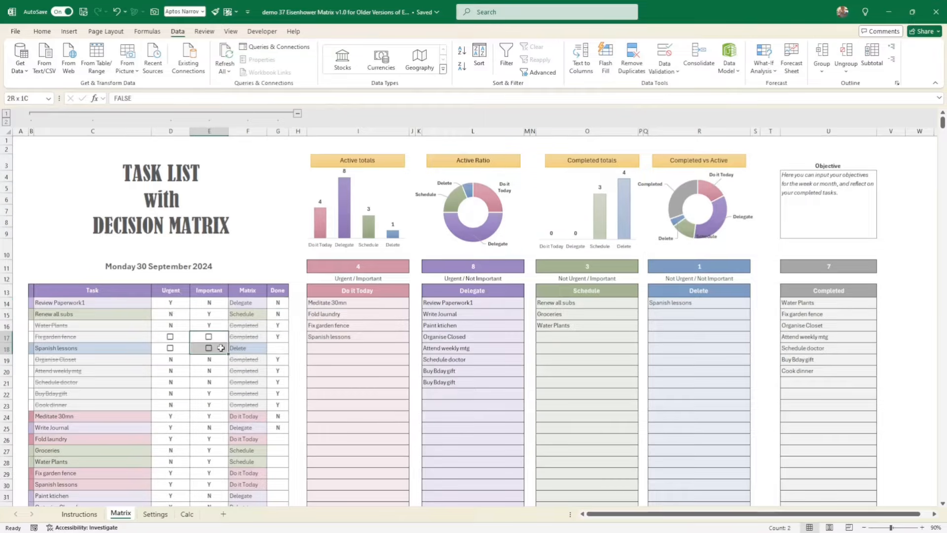
pyautogui.moveTo(216, 339); pyautogui.dragTo(219, 349)
pyautogui.hotkey('ctrl', 'c')
pyautogui.moveTo(279, 337); pyautogui.dragTo(279, 348)
pyautogui.hotkey('ctrl', 'v')
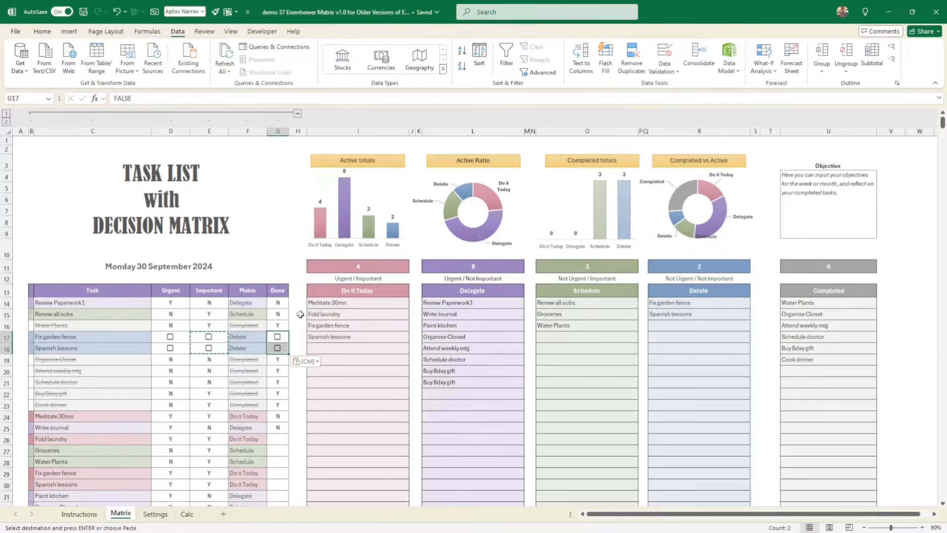
# - Tick the Done checkbox of the Fix garden fence task in row 17 and clear it again
pyautogui.click(298, 337)
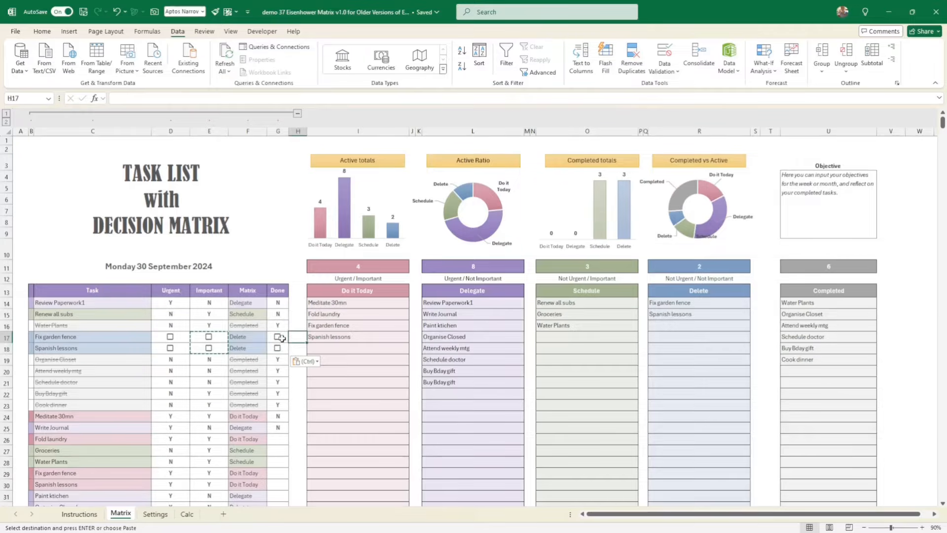
pyautogui.click(278, 337)
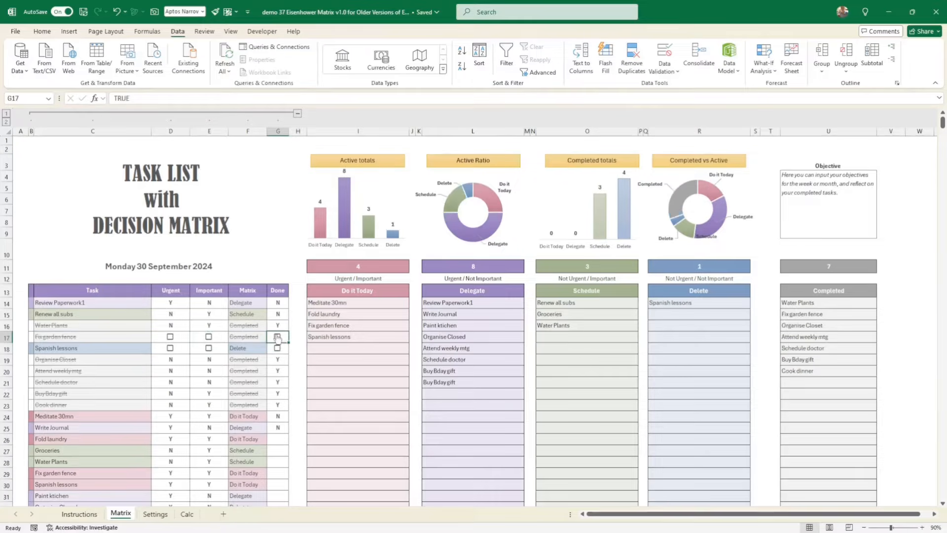
pyautogui.click(278, 337)
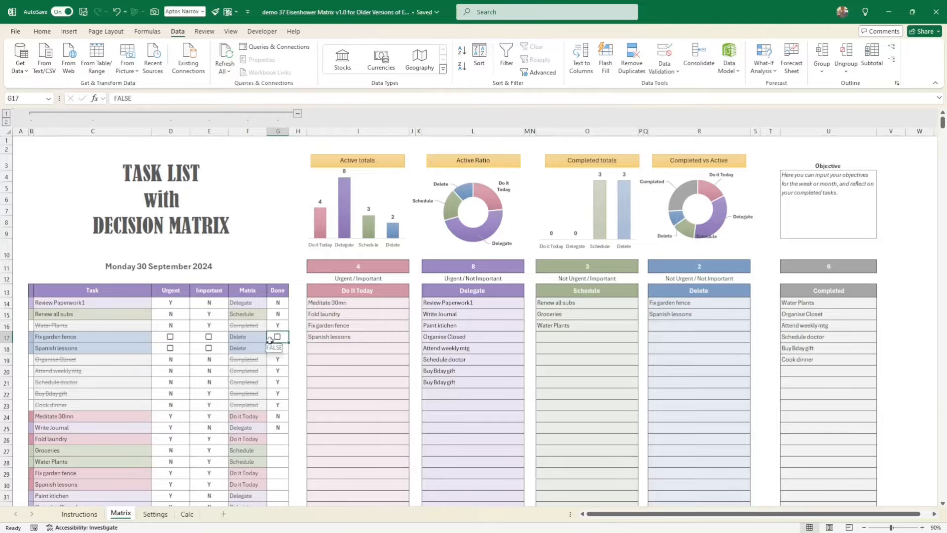
# - Examine the first-row Urgent, Important and Done conversion cells on the Calc sheet against the task table on the Matrix sheet
pyautogui.click(190, 515)
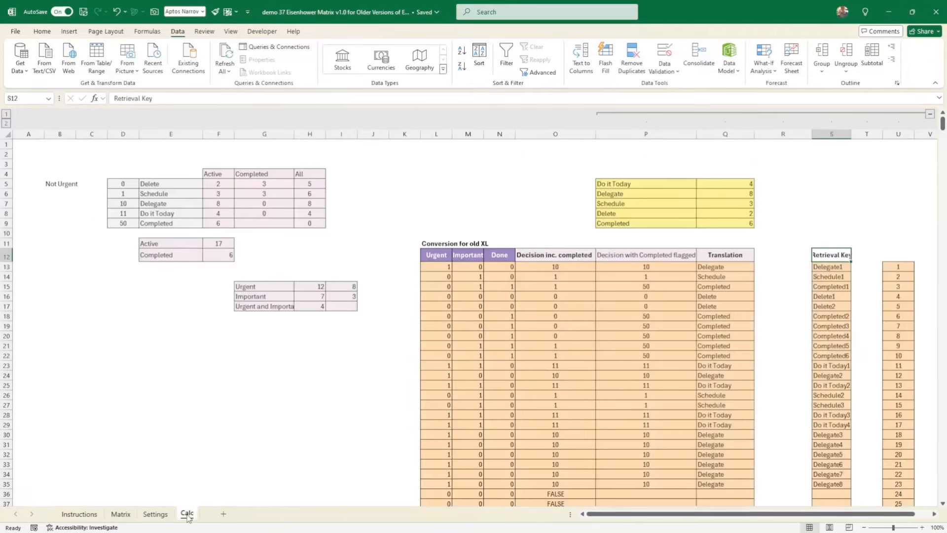
pyautogui.click(128, 516)
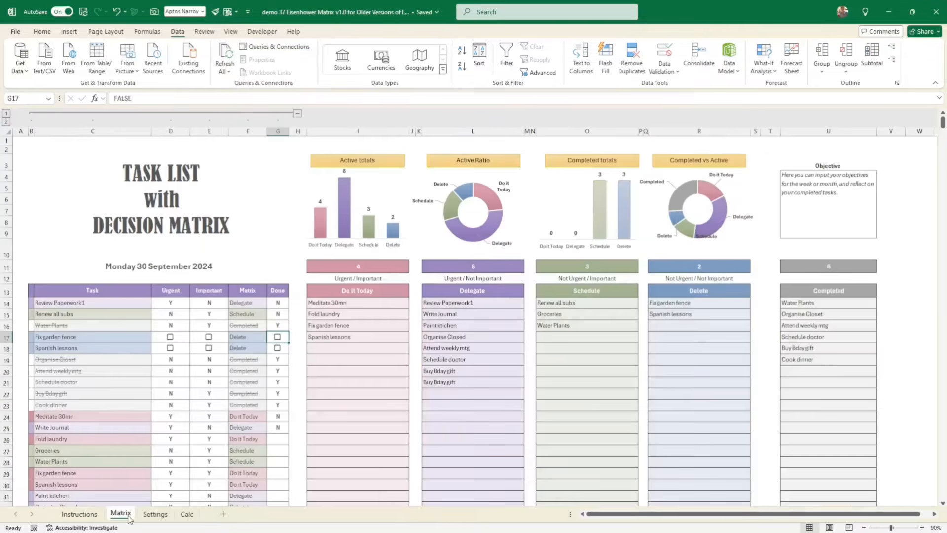
pyautogui.click(189, 515)
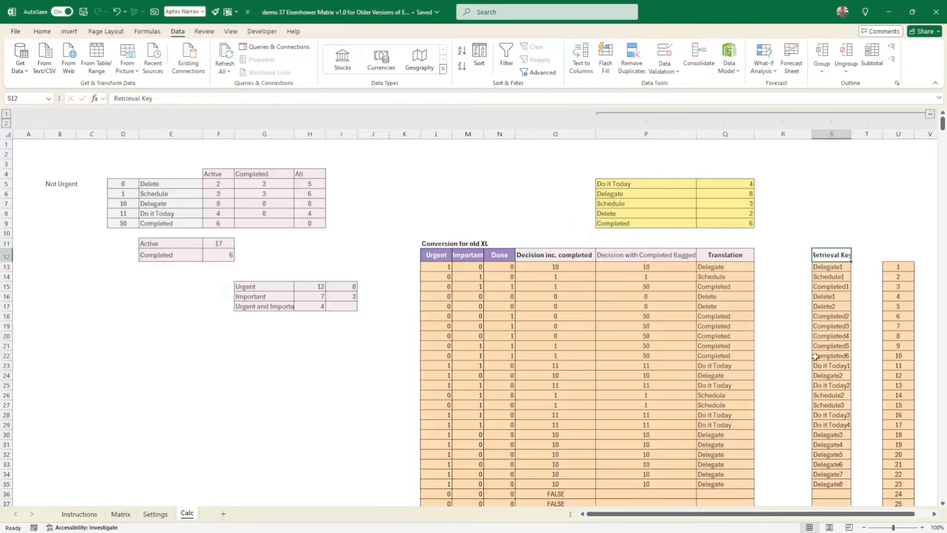
pyautogui.click(437, 265)
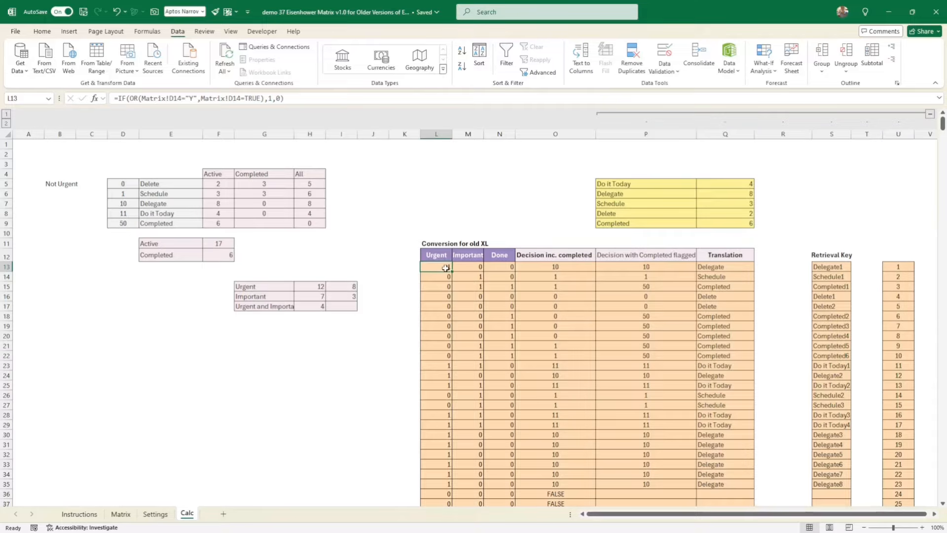
pyautogui.moveTo(449, 267); pyautogui.dragTo(508, 267)
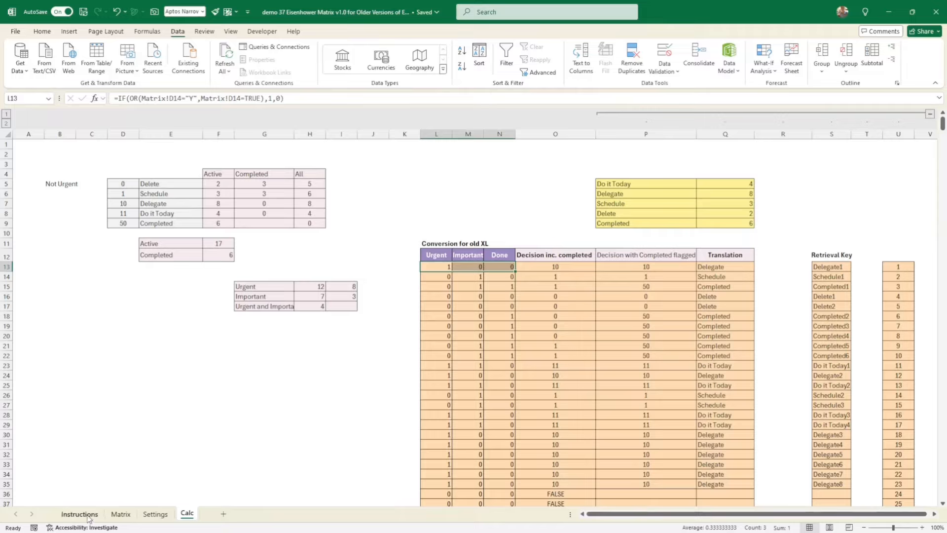
pyautogui.click(120, 514)
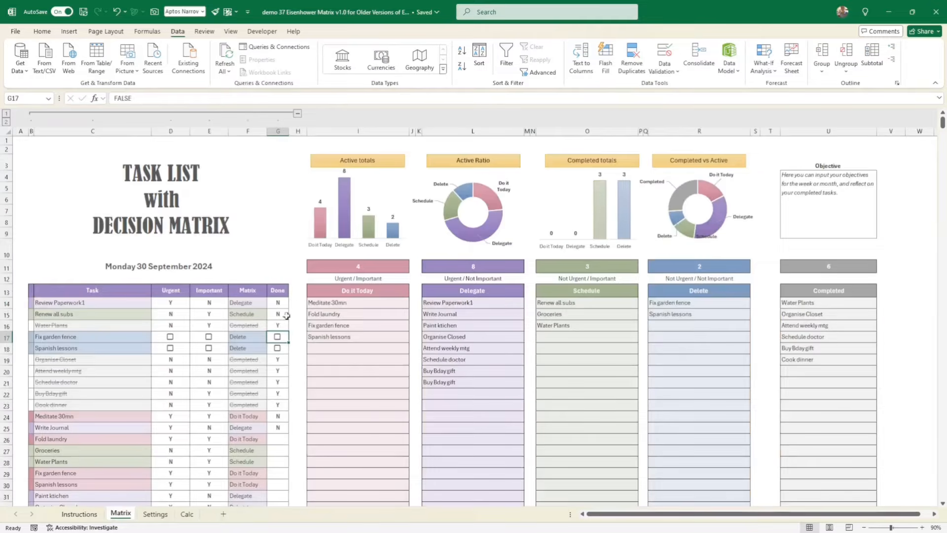
pyautogui.moveTo(298, 302); pyautogui.dragTo(298, 362)
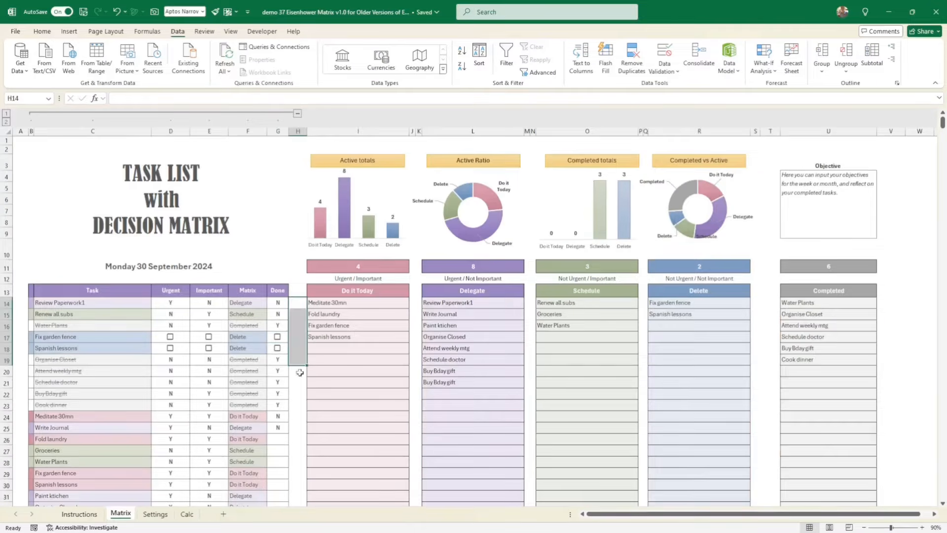
pyautogui.click(186, 514)
pyautogui.click(442, 265)
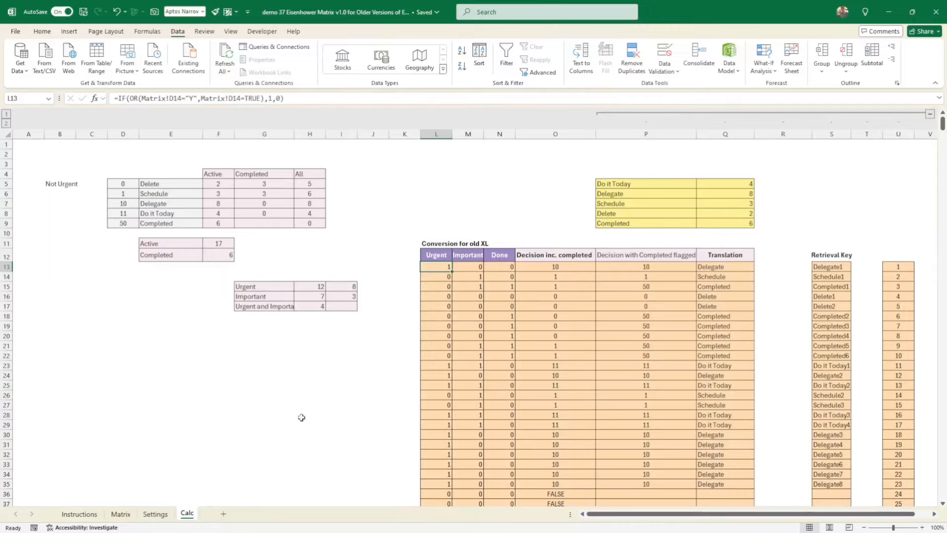
pyautogui.click(122, 517)
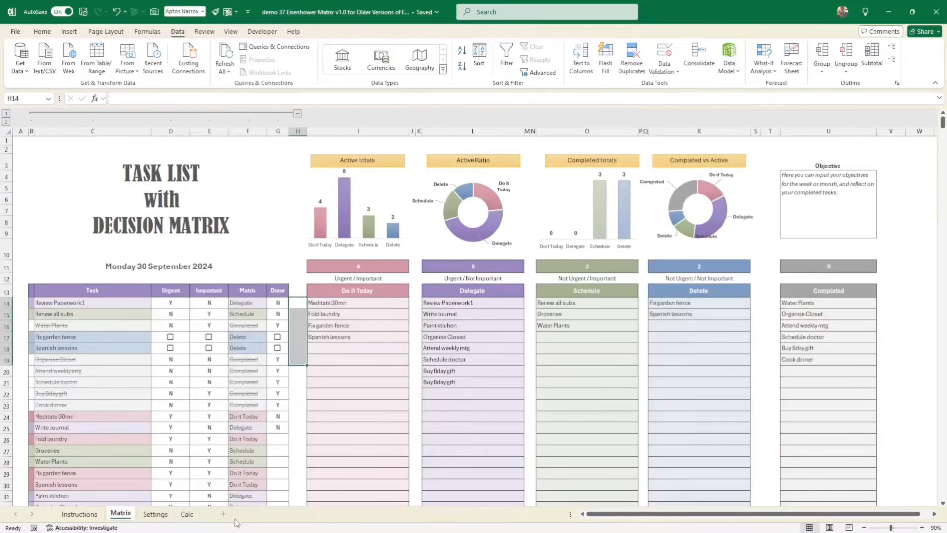
pyautogui.click(187, 514)
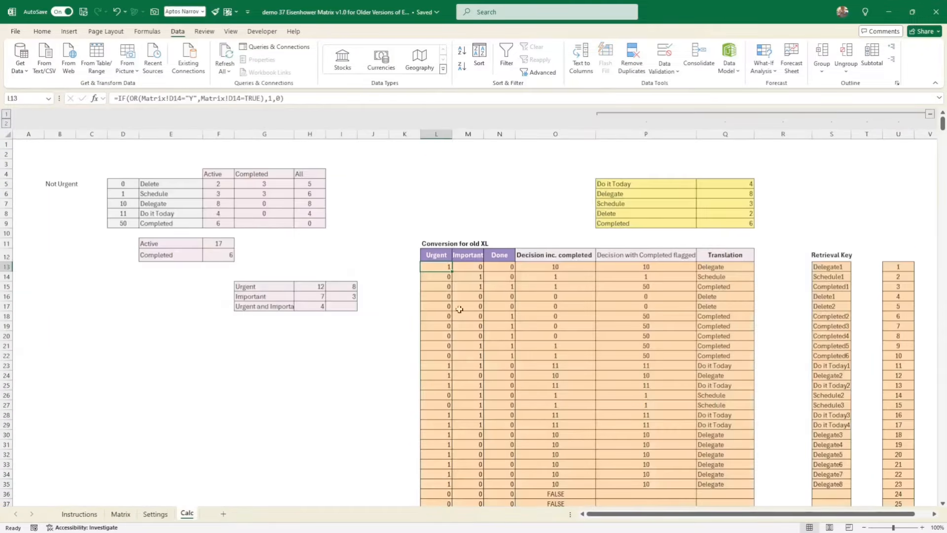
pyautogui.click(456, 266)
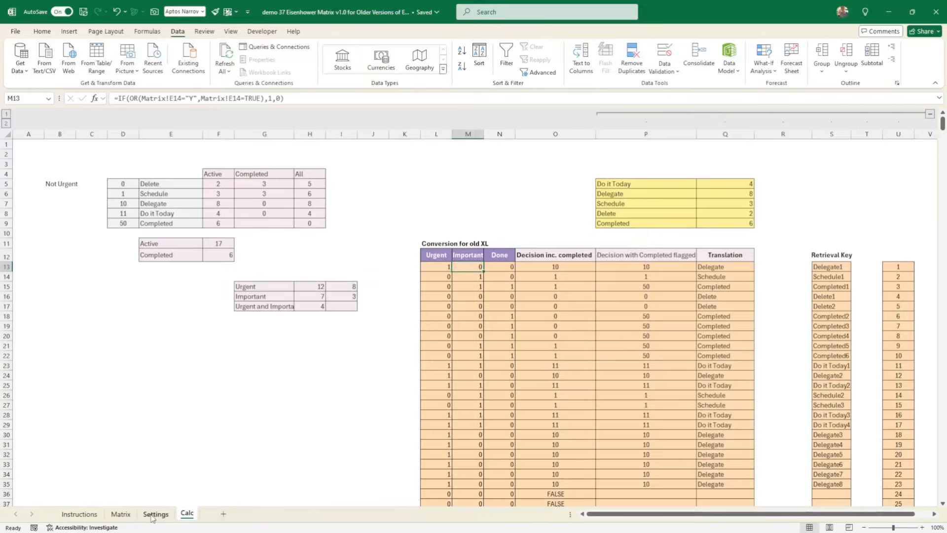
# - Check the first-row Urgent conversion formula on the Calc sheet against the task table on the Matrix sheet
pyautogui.click(121, 515)
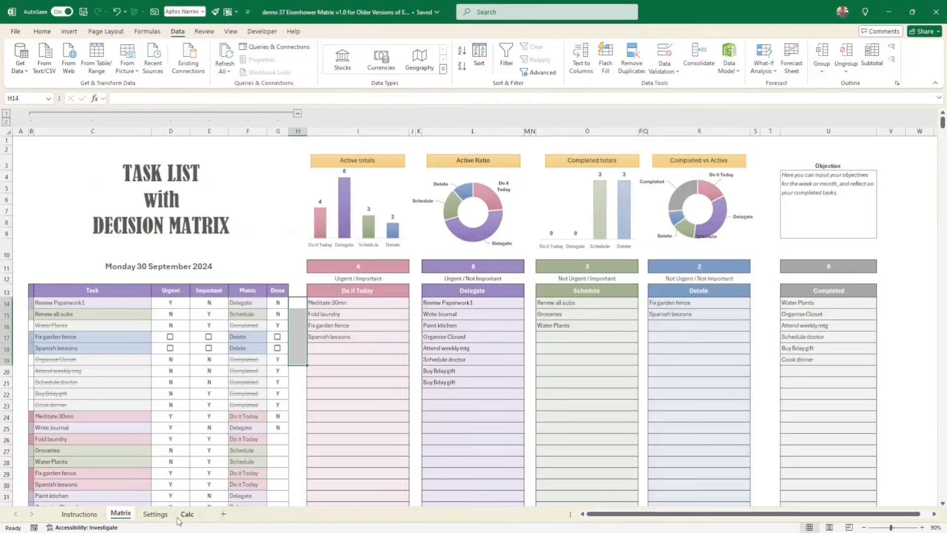
pyautogui.click(187, 514)
pyautogui.click(434, 266)
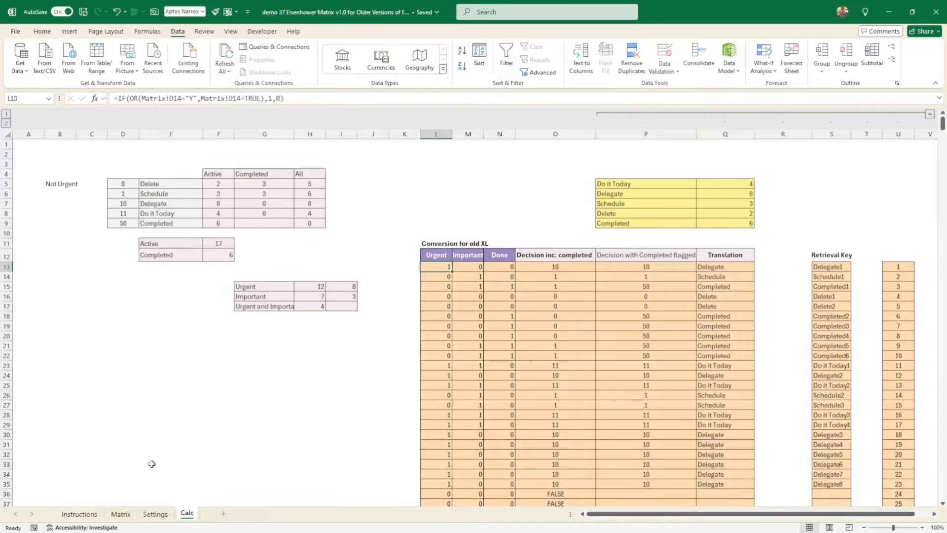
# - On the Matrix sheet, tick the Urgent checkbox of the Fix garden fence task in row 17 and clear it again
pyautogui.click(120, 514)
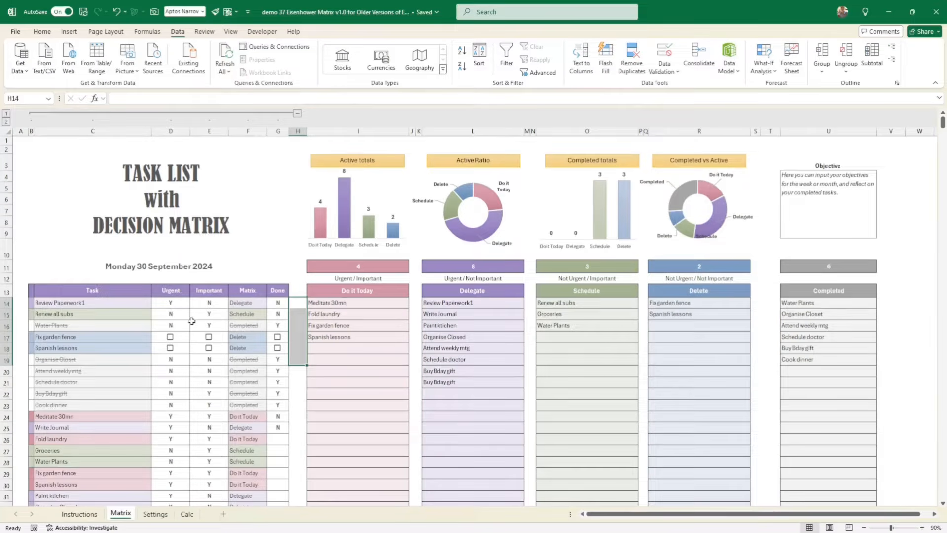
pyautogui.click(170, 338)
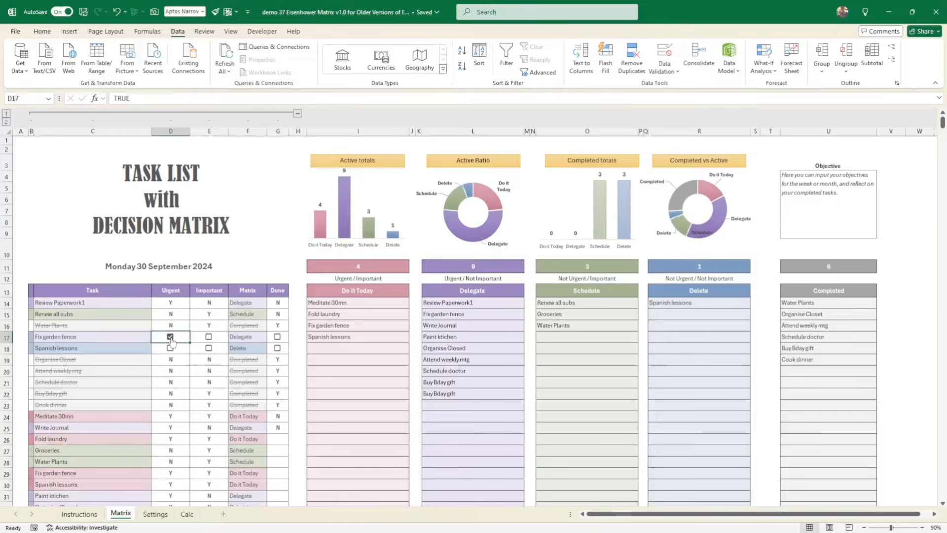
pyautogui.click(171, 338)
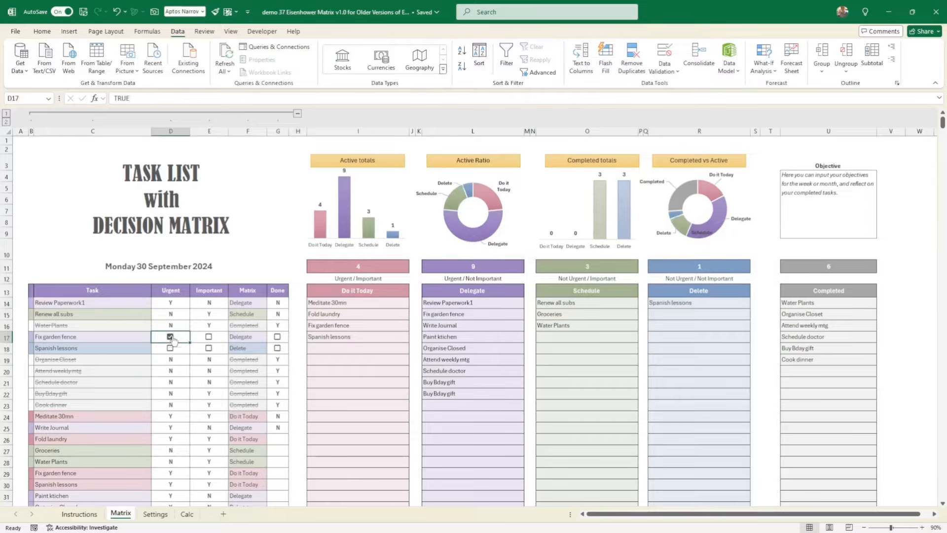
# - Enter =D17 in cell D12 above the Urgent heading and tick the Urgent checkbox of the Fix garden fence task in row 17
pyautogui.click(168, 281)
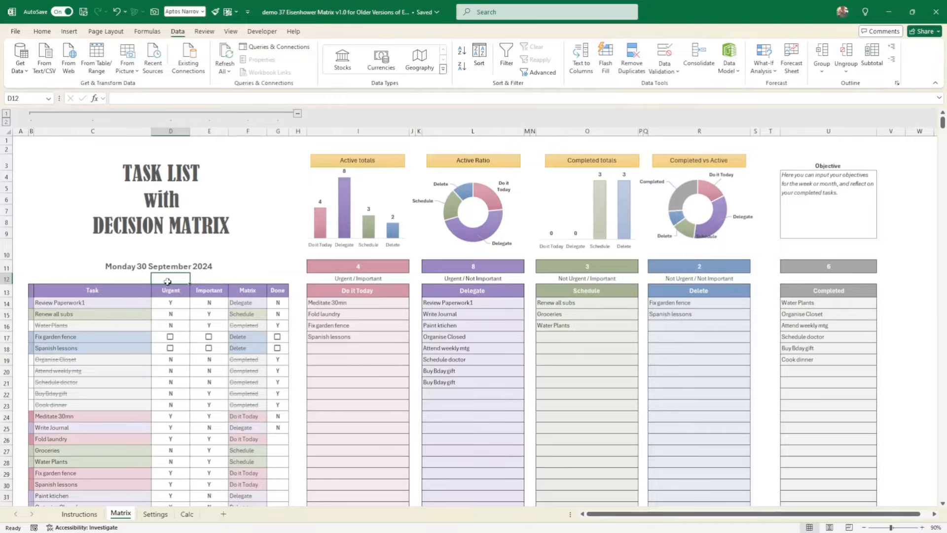
pyautogui.write('=')
pyautogui.click(179, 336)
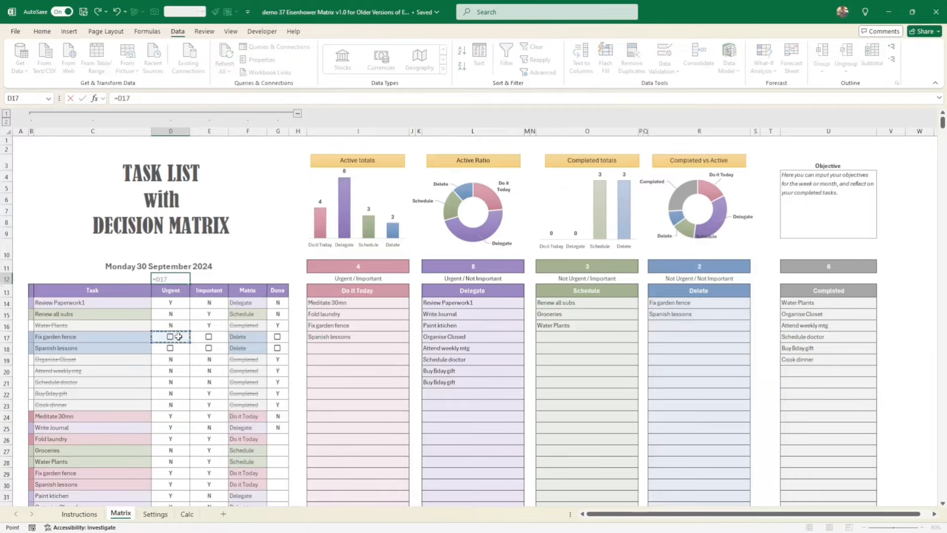
pyautogui.press('Return')
pyautogui.click(183, 278)
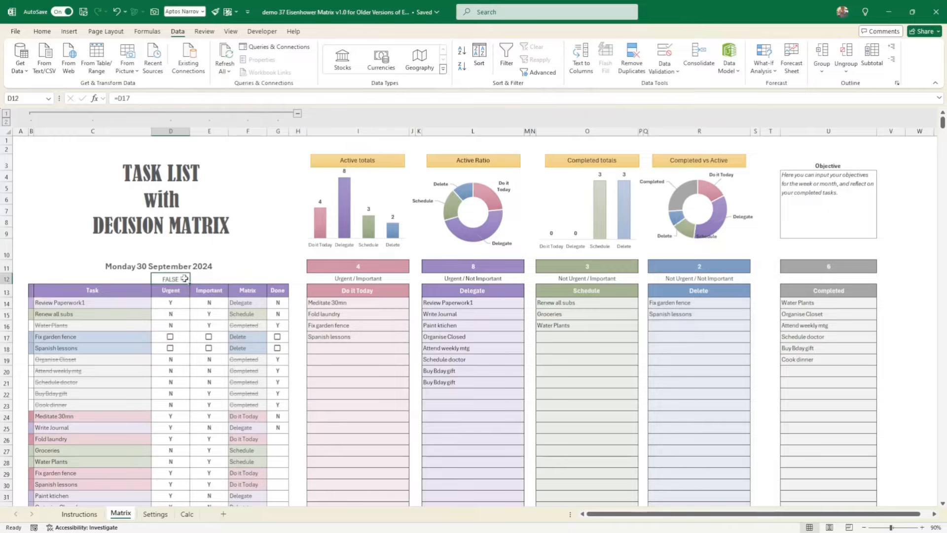
pyautogui.click(170, 337)
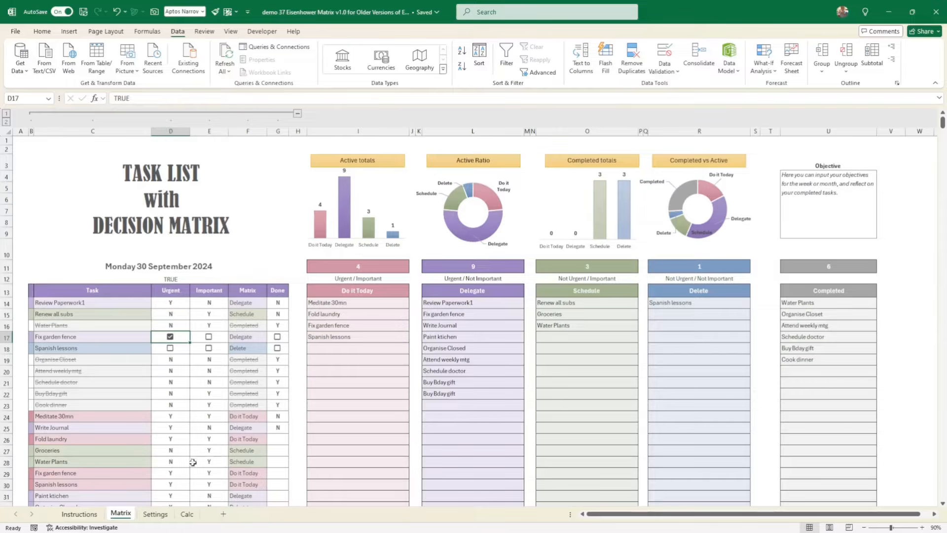
# - Examine the "Y" and TRUE conditions of the OR test in the first-row Urgent formula on the Calc sheet
pyautogui.click(188, 514)
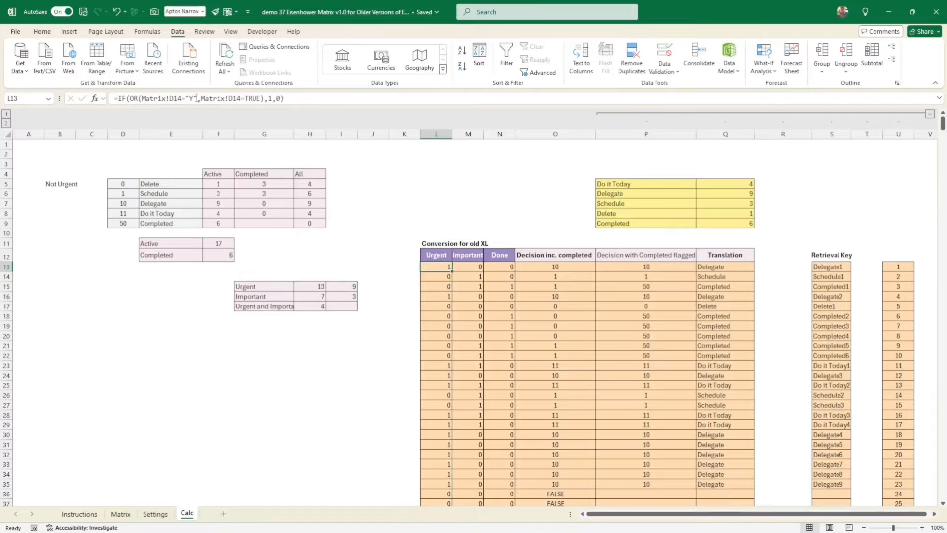
pyautogui.moveTo(198, 98); pyautogui.dragTo(142, 98)
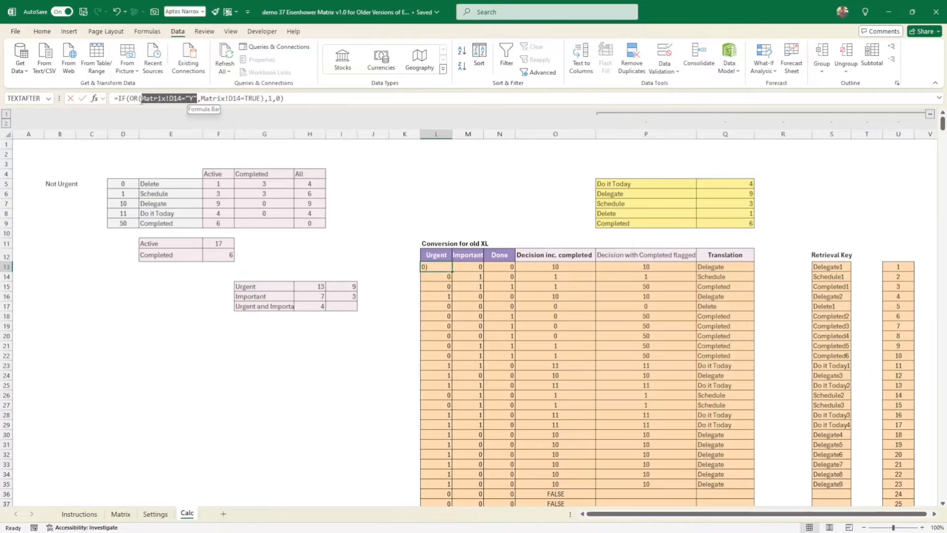
pyautogui.moveTo(262, 98); pyautogui.dragTo(204, 100)
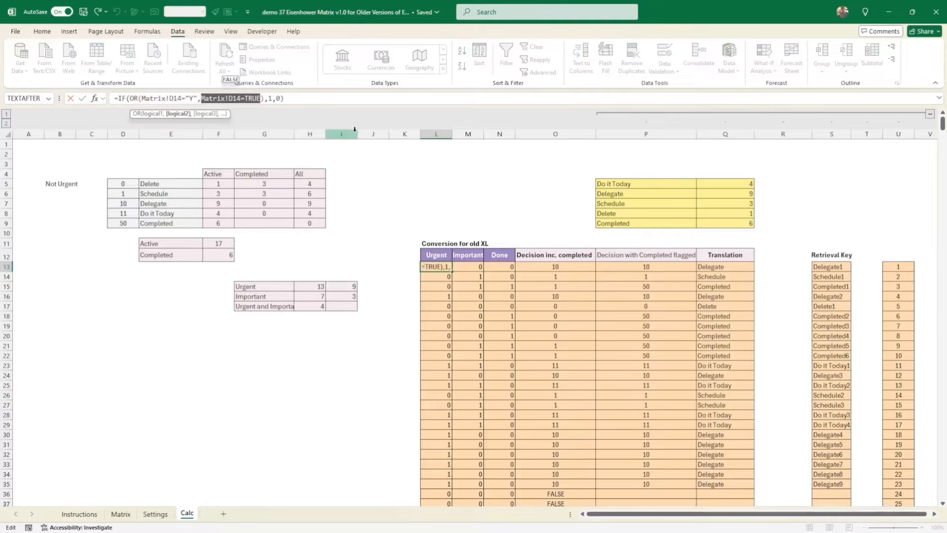
pyautogui.press('Return')
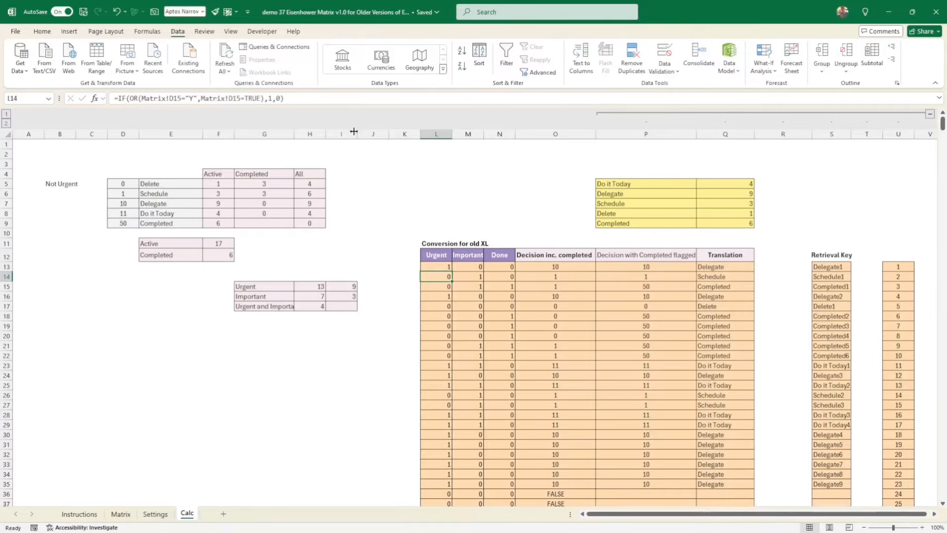
# - Review the Urgent, Important and Done conversion headings and the first-row Done formula
pyautogui.click(445, 265)
pyautogui.click(442, 257)
pyautogui.click(468, 257)
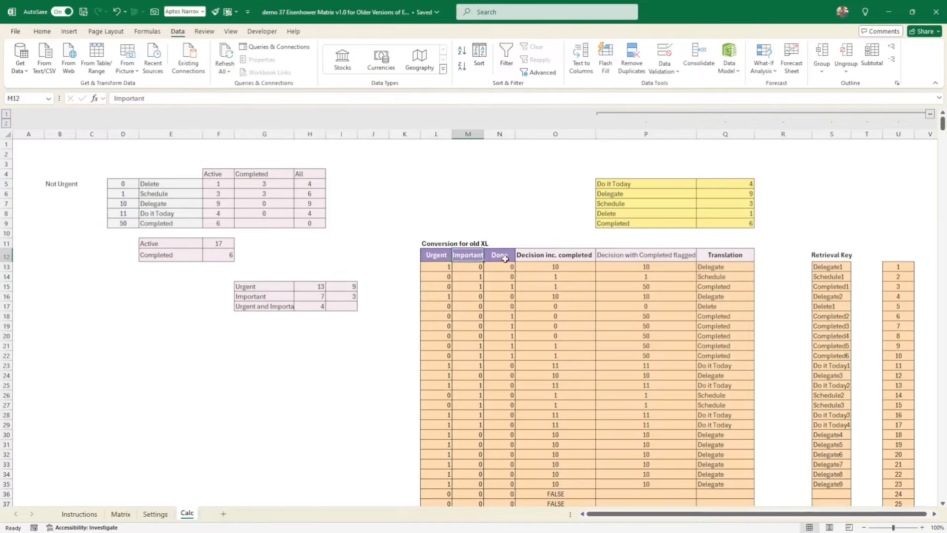
pyautogui.click(505, 258)
pyautogui.click(500, 267)
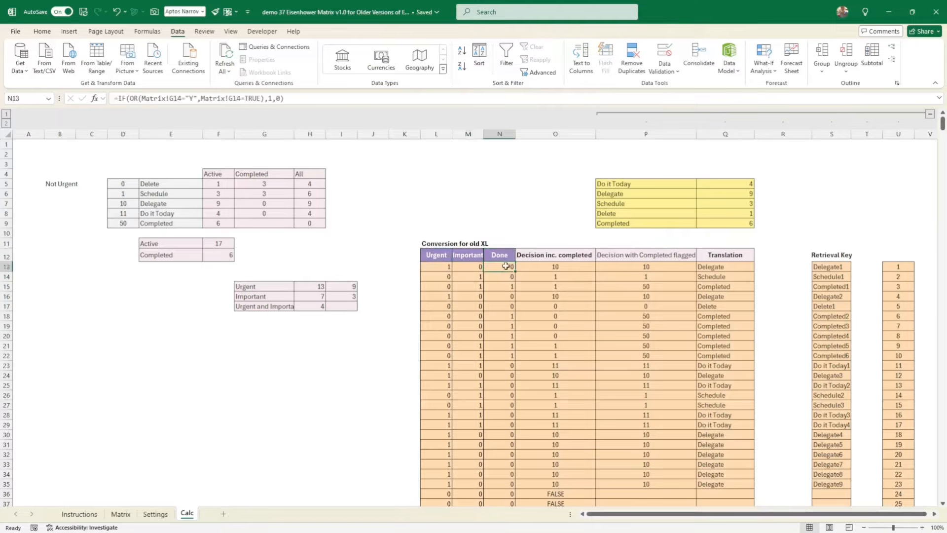
# - Examine the first-row Decision inc. completed formula against its Urgent and Important inputs and the table of action codes and names
pyautogui.click(559, 266)
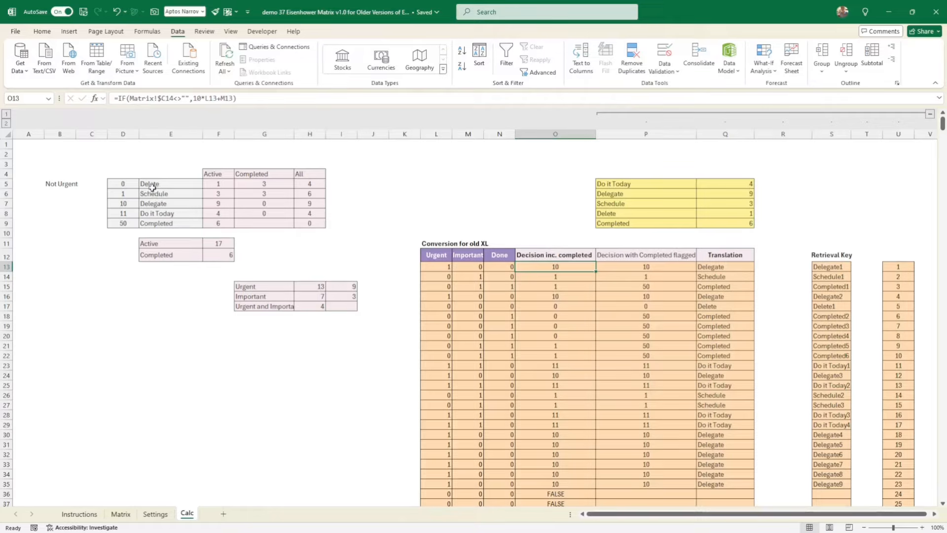
pyautogui.moveTo(151, 183); pyautogui.dragTo(153, 211)
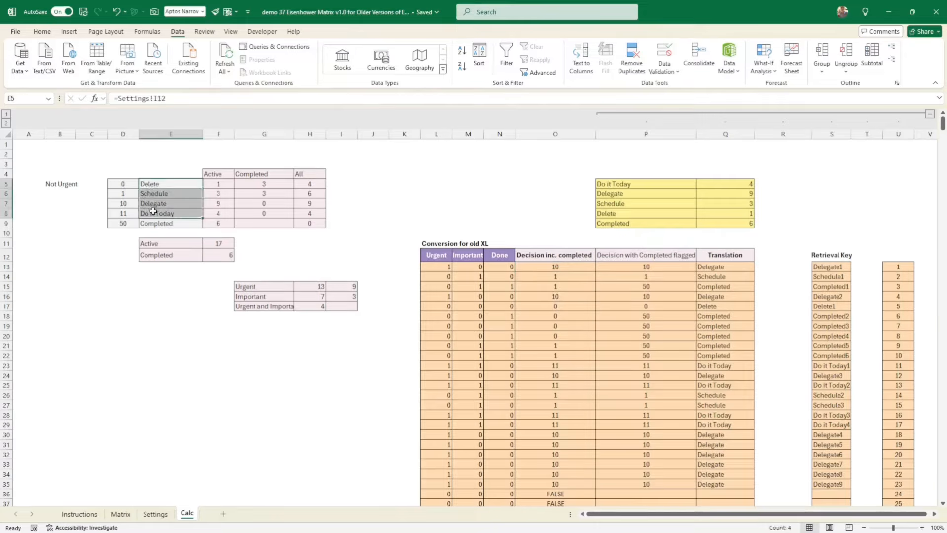
pyautogui.click(536, 267)
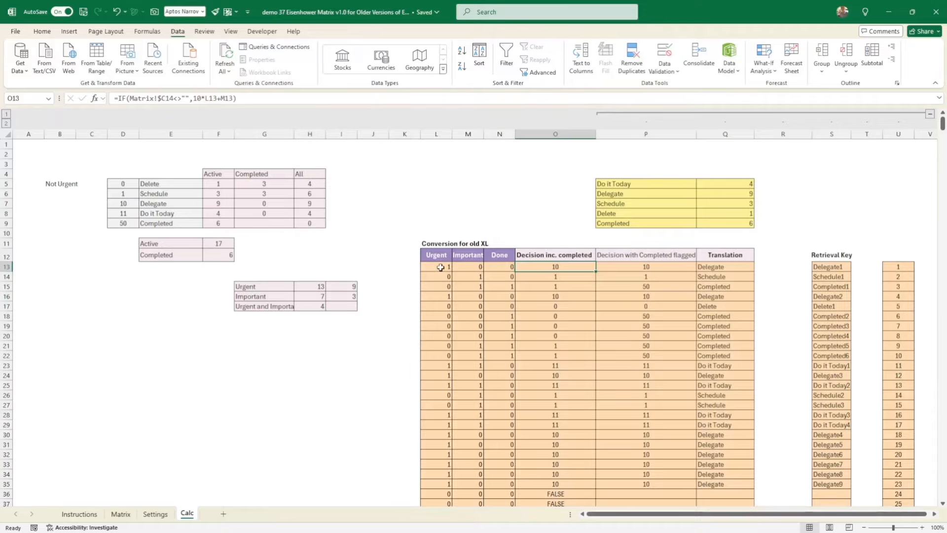
pyautogui.click(475, 266)
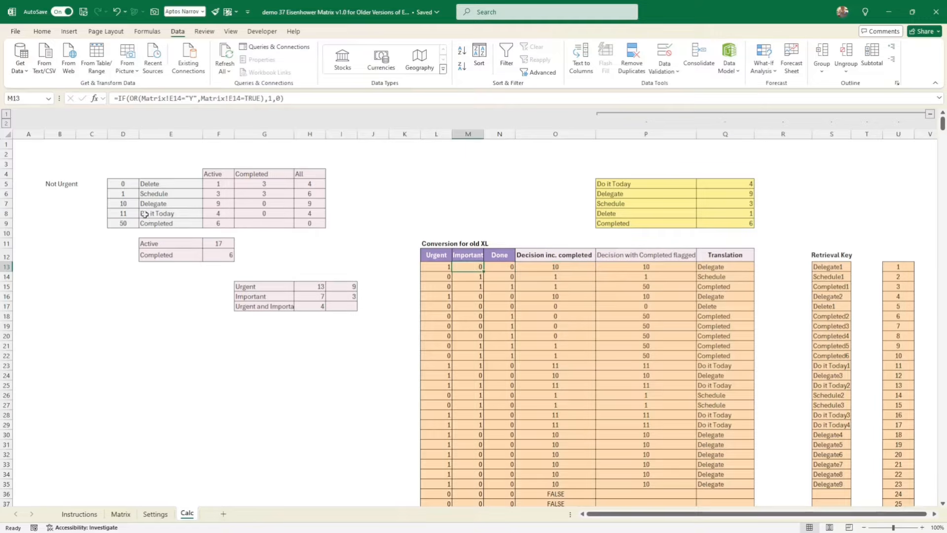
pyautogui.moveTo(128, 183); pyautogui.dragTo(131, 211)
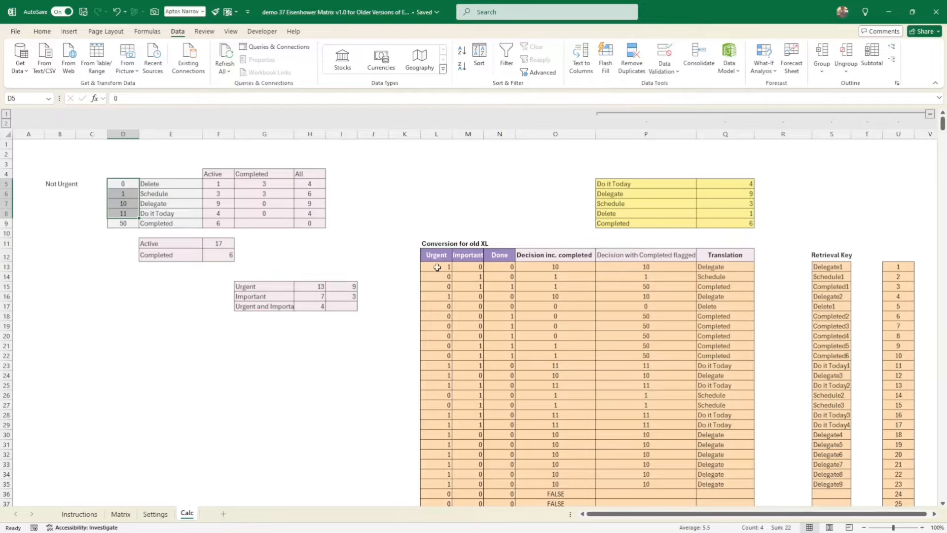
pyautogui.moveTo(437, 267); pyautogui.dragTo(444, 276)
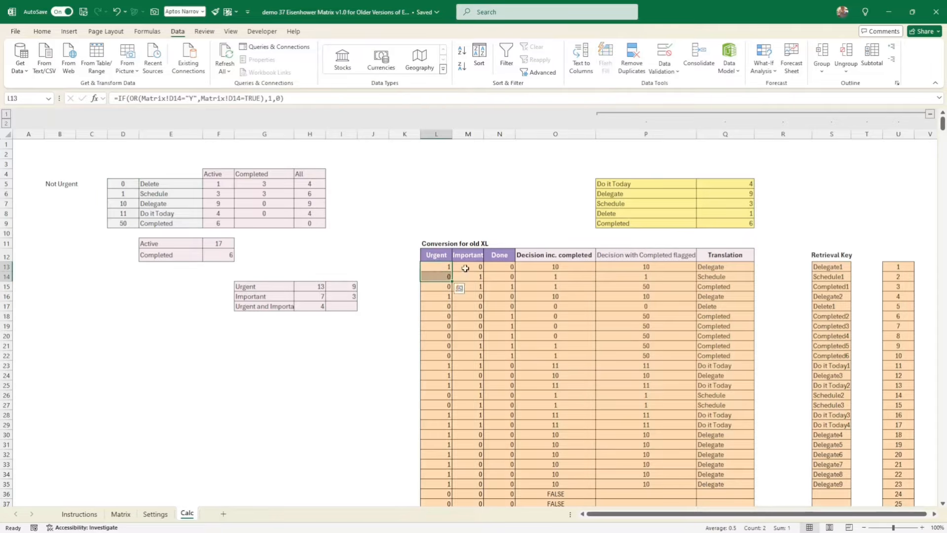
pyautogui.click(466, 266)
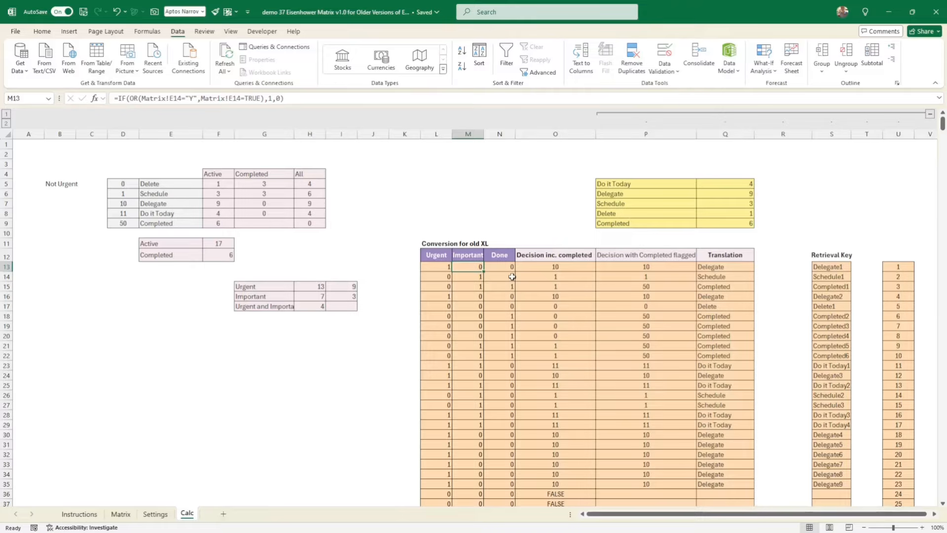
pyautogui.click(559, 270)
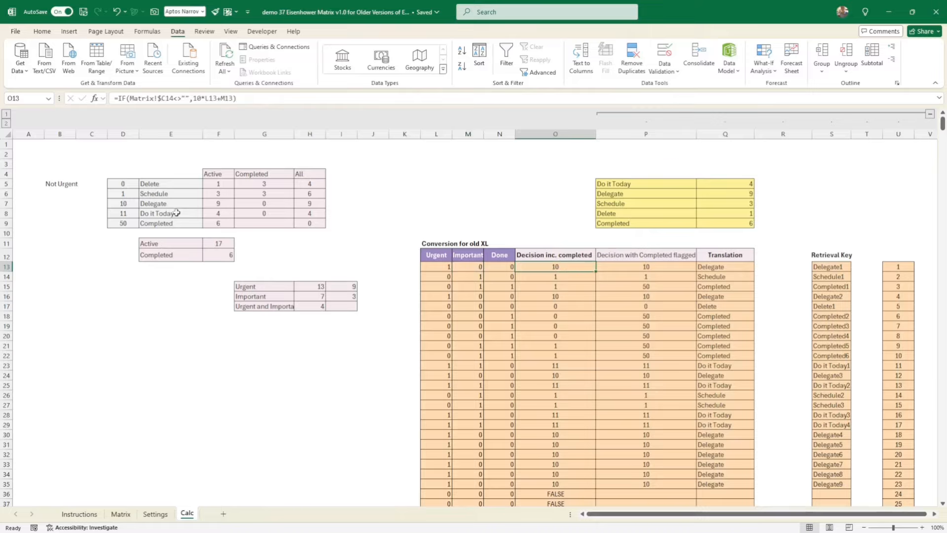
pyautogui.moveTo(127, 184); pyautogui.dragTo(125, 213)
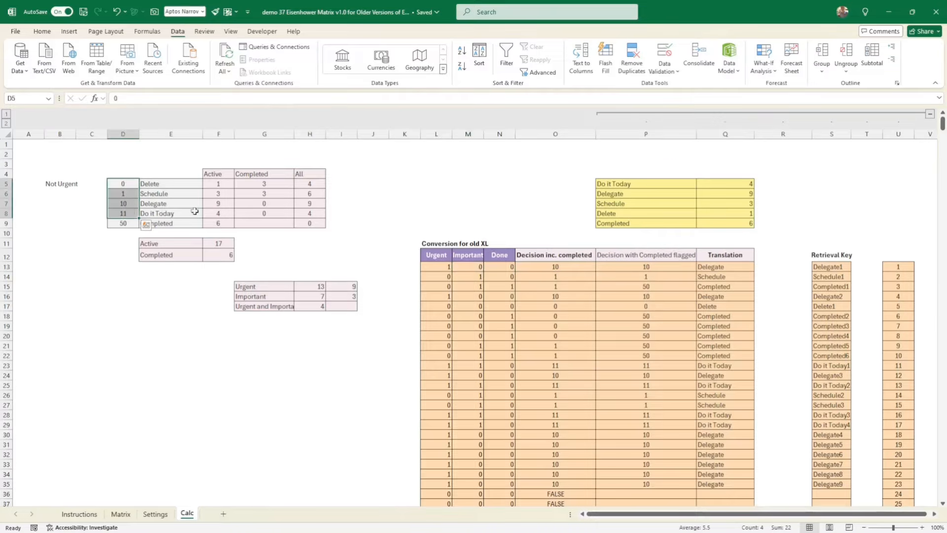
pyautogui.moveTo(127, 184); pyautogui.dragTo(127, 213)
pyautogui.moveTo(165, 186); pyautogui.dragTo(165, 214)
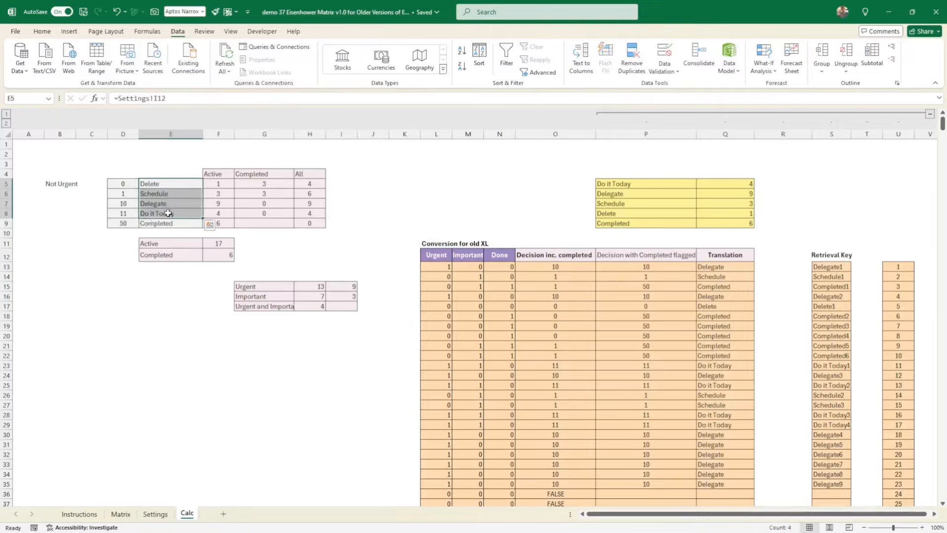
pyautogui.click(559, 266)
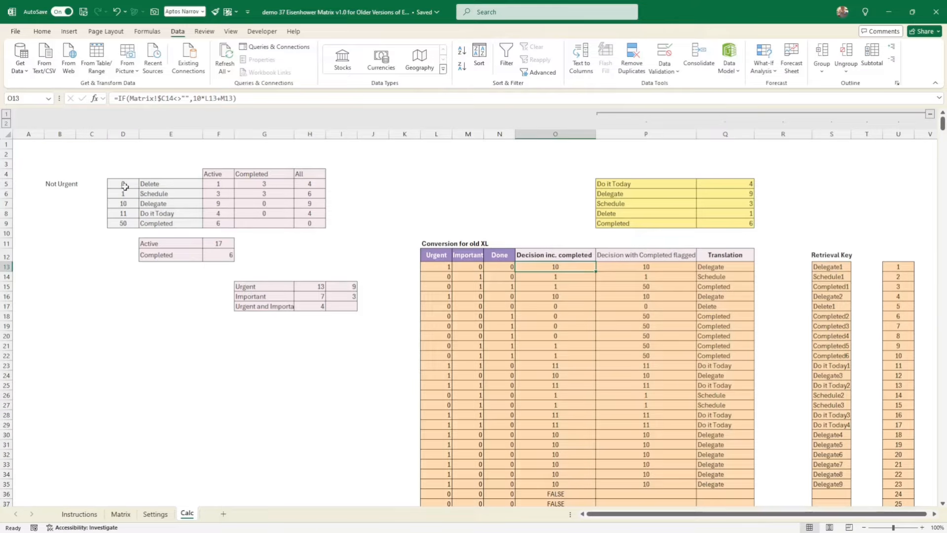
# - Examine the Decision with Completed flagged formula against the Done cell and compare both decision columns down the task rows
pyautogui.click(640, 267)
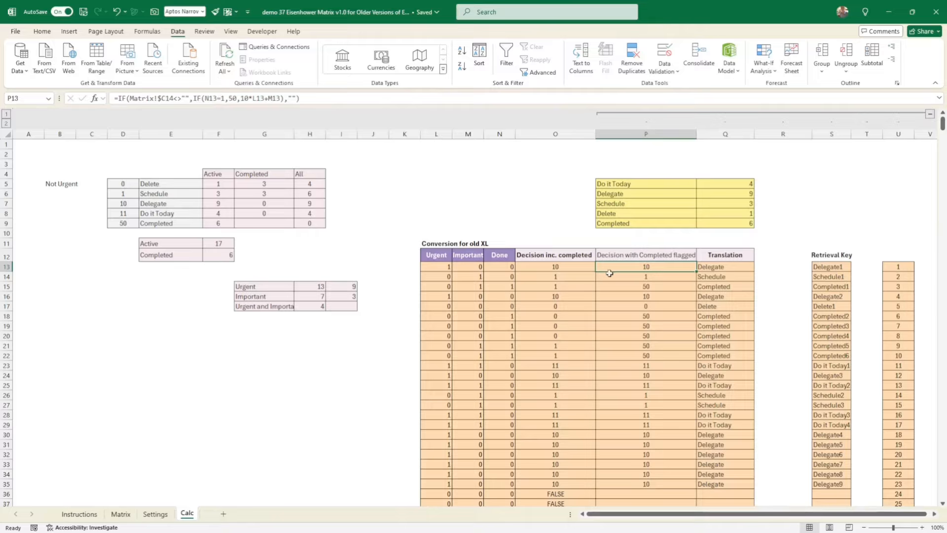
pyautogui.click(499, 268)
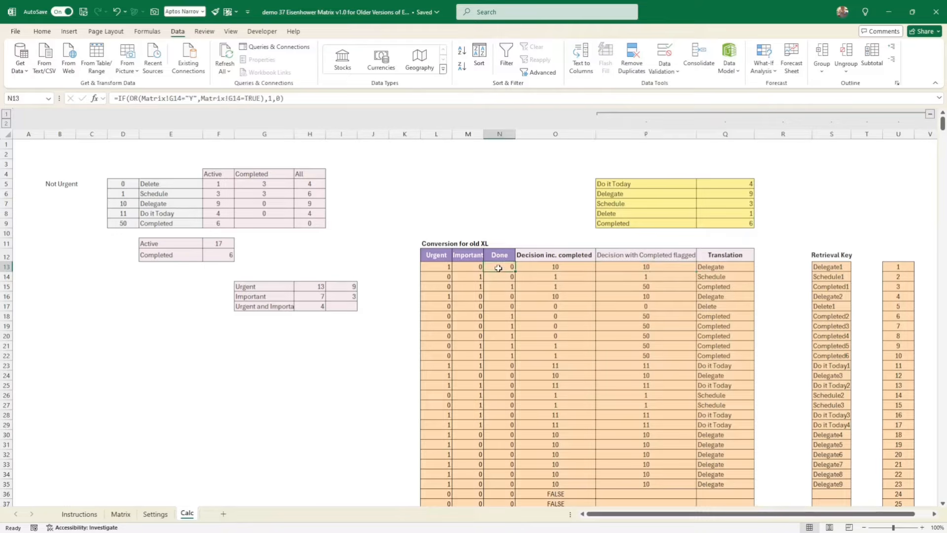
pyautogui.click(666, 268)
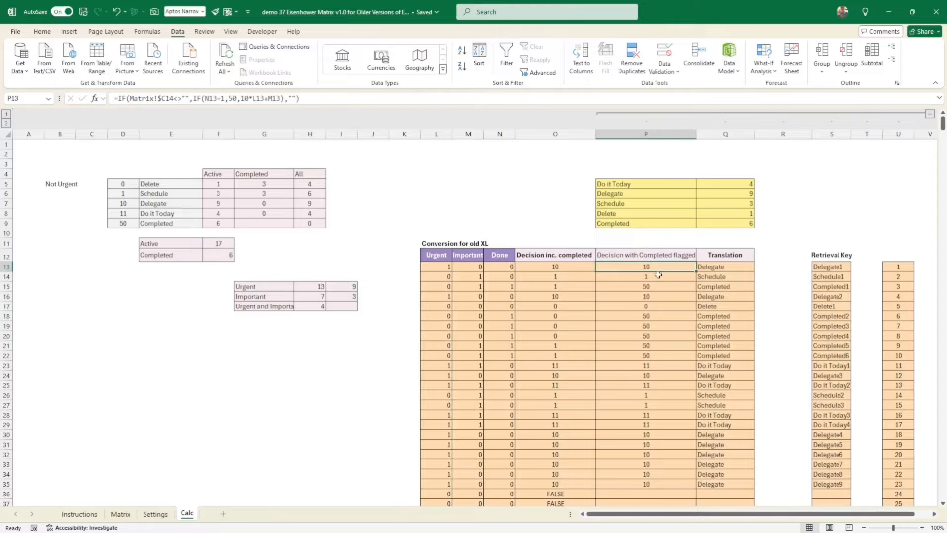
pyautogui.moveTo(562, 268); pyautogui.dragTo(619, 452)
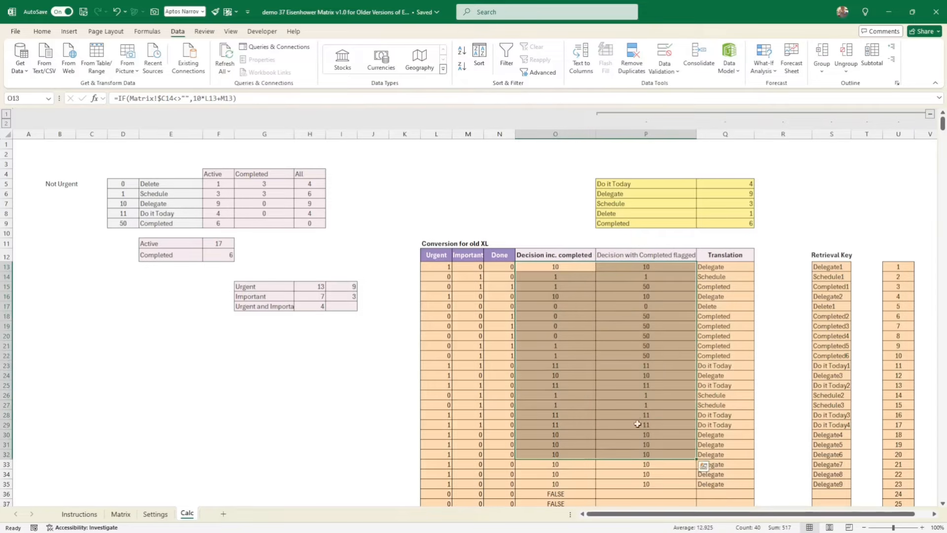
pyautogui.click(673, 356)
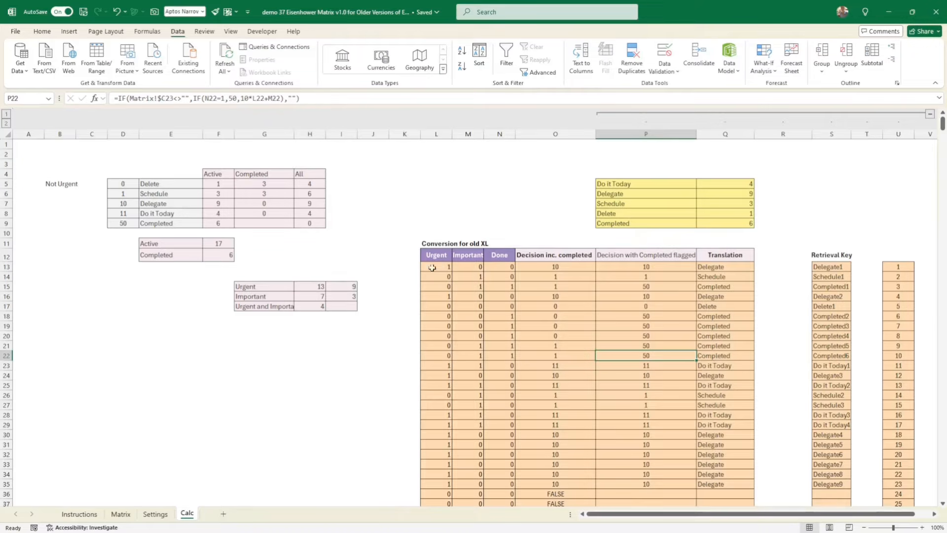
# - Look over the Instructions and Matrix sheets and compare the two first-row decision cells on the Calc sheet
pyautogui.click(81, 515)
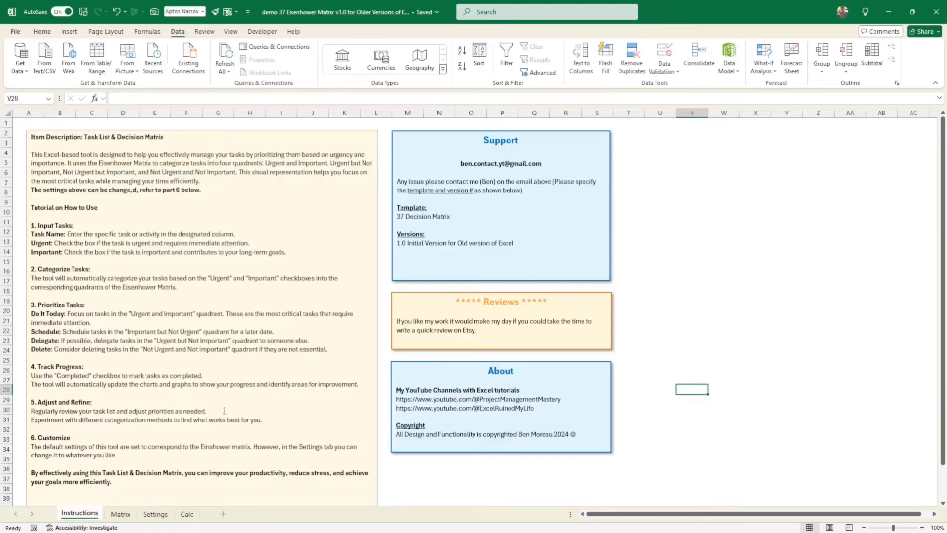
pyautogui.click(120, 515)
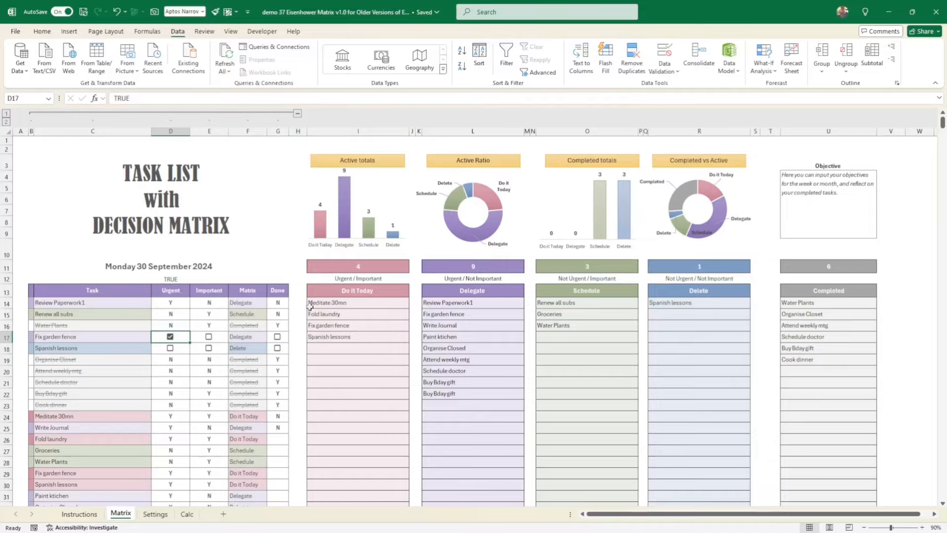
pyautogui.click(188, 515)
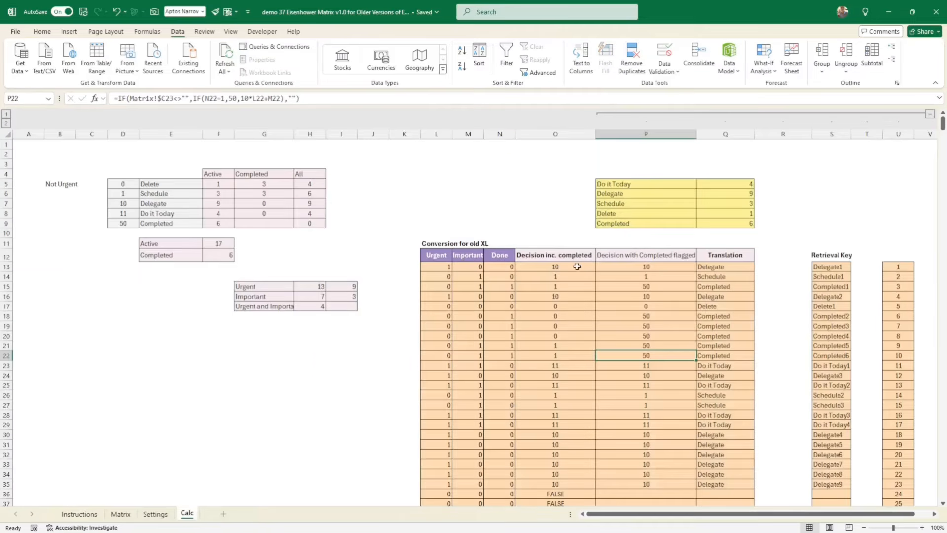
pyautogui.moveTo(577, 267); pyautogui.dragTo(620, 266)
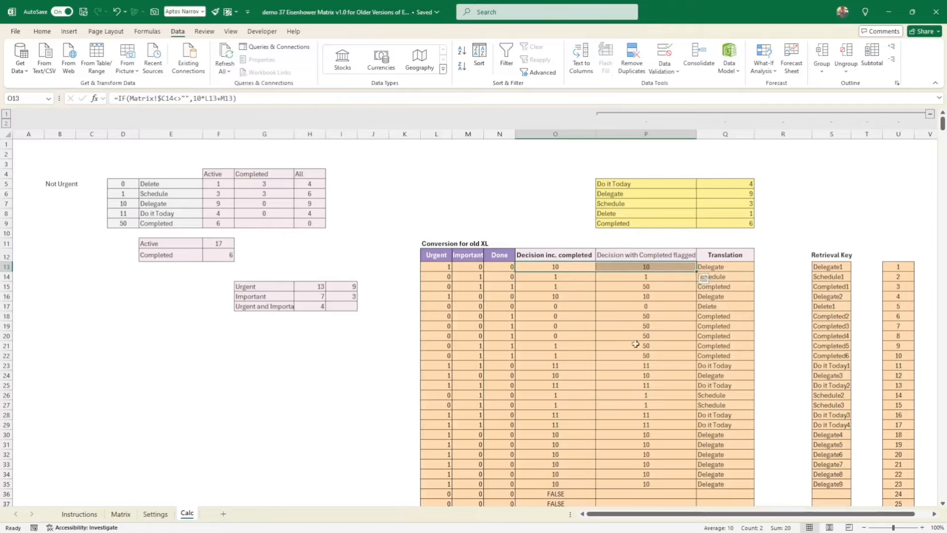
# - Compare both decision columns for the completed tasks in rows 18 to 22 and check those tasks on the Matrix sheet
pyautogui.click(649, 317)
pyautogui.moveTo(650, 317); pyautogui.dragTo(649, 358)
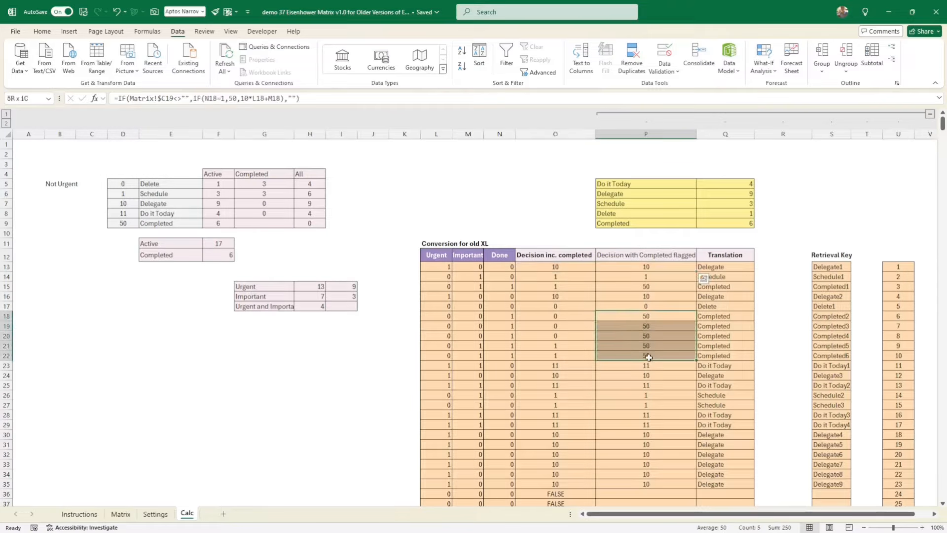
pyautogui.moveTo(571, 315); pyautogui.dragTo(570, 353)
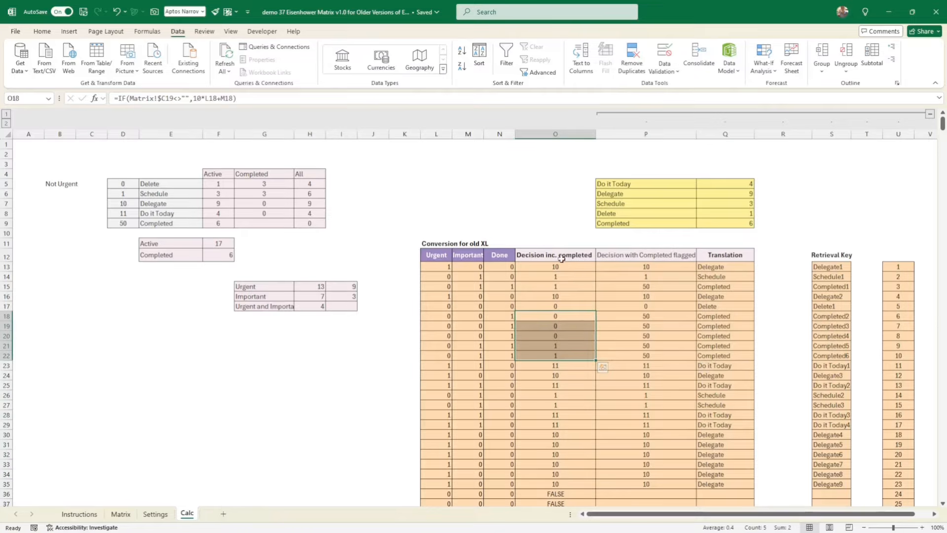
pyautogui.click(121, 514)
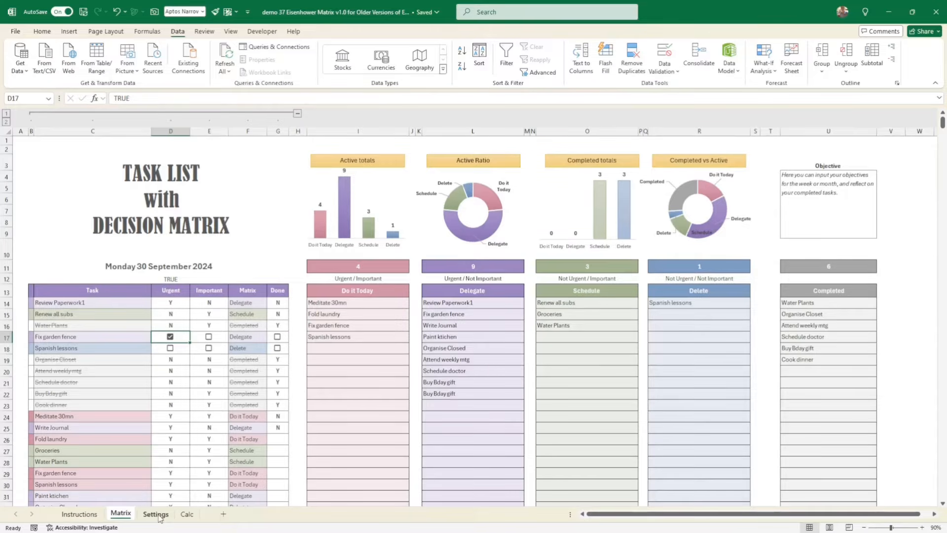
pyautogui.click(188, 515)
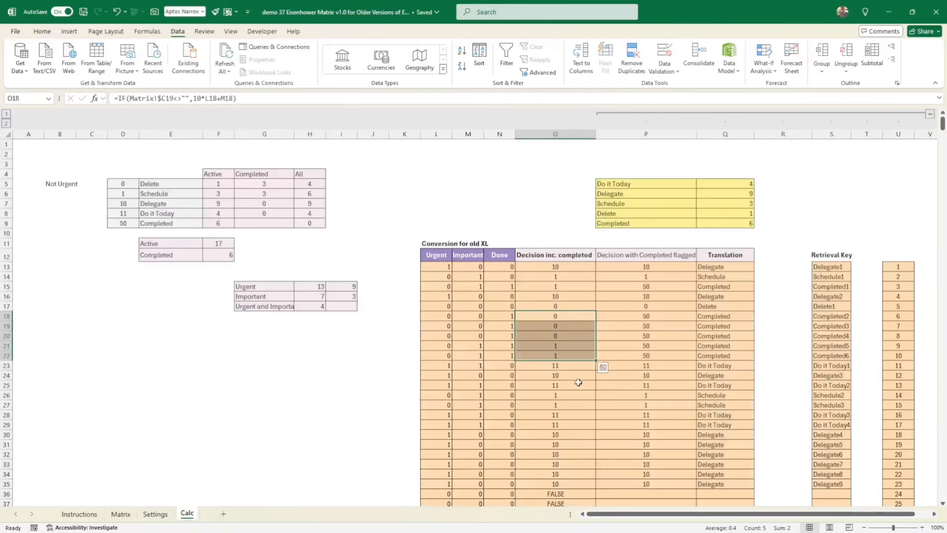
# - Examine the first-row Translation formula on the Calc sheet, checking its Done cell test and its XLOOKUP portion
pyautogui.click(730, 267)
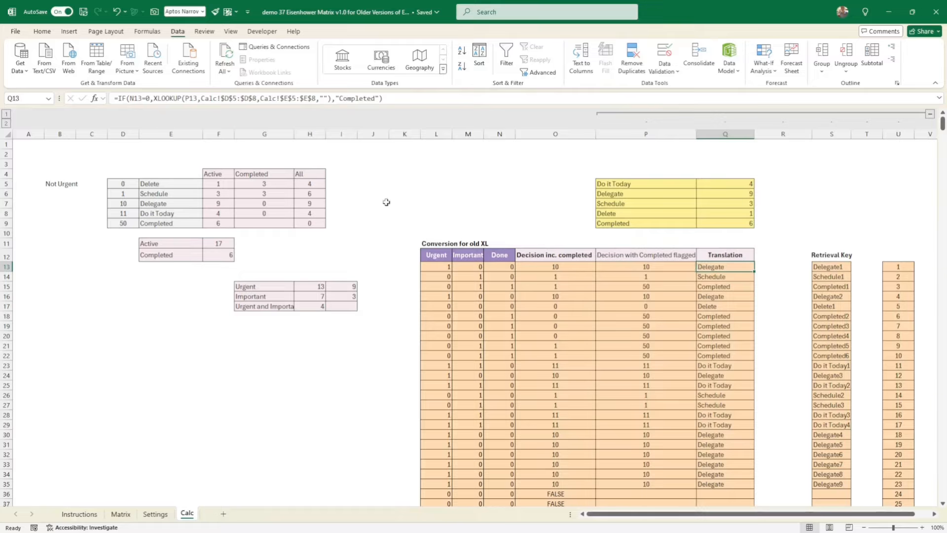
pyautogui.click(504, 268)
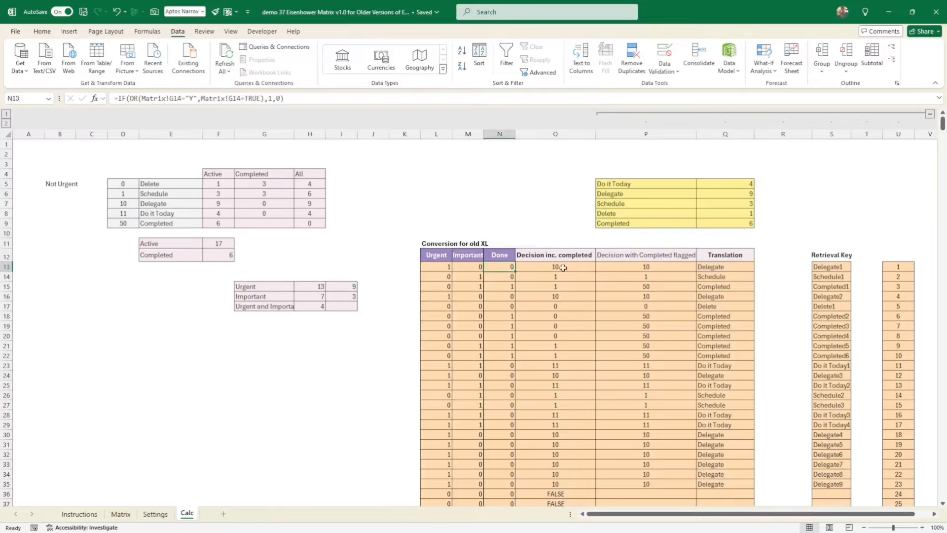
pyautogui.click(713, 269)
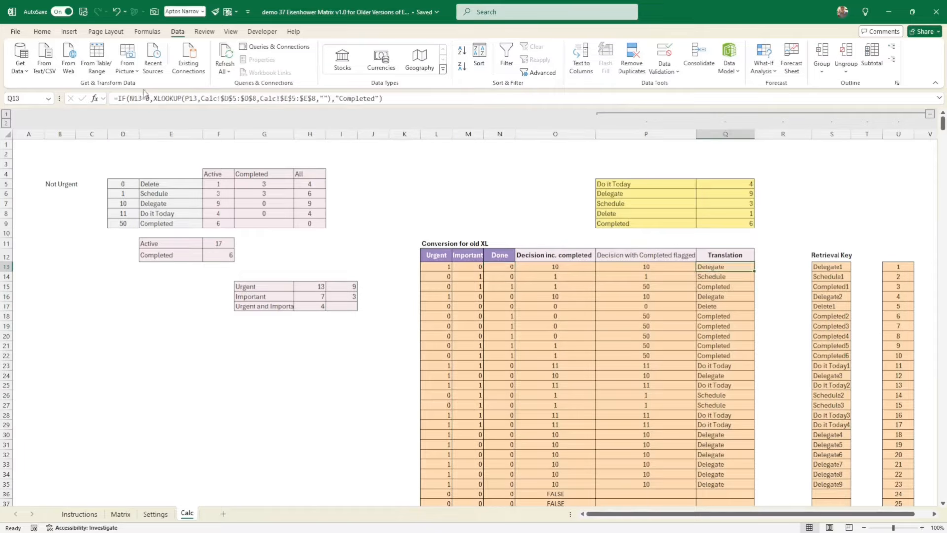
pyautogui.moveTo(152, 98); pyautogui.dragTo(330, 98)
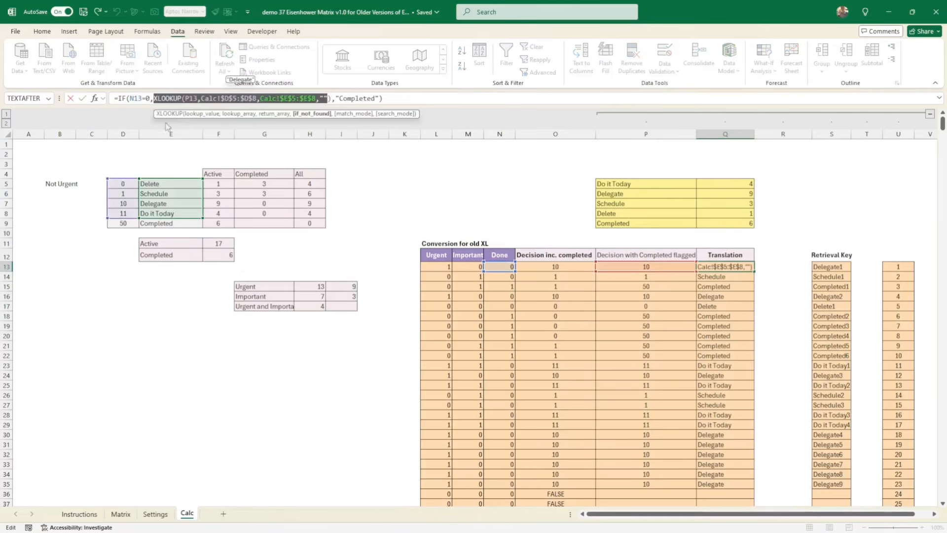
pyautogui.click(82, 99)
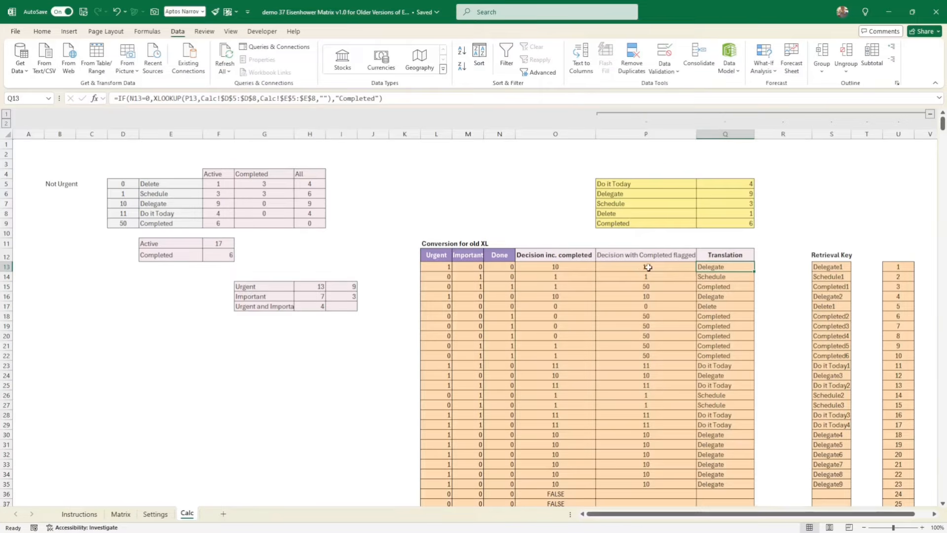
# - Trace the first-row Translation formula's references to the action codes 0, 1, 10 and 11 and their names
pyautogui.click(128, 184)
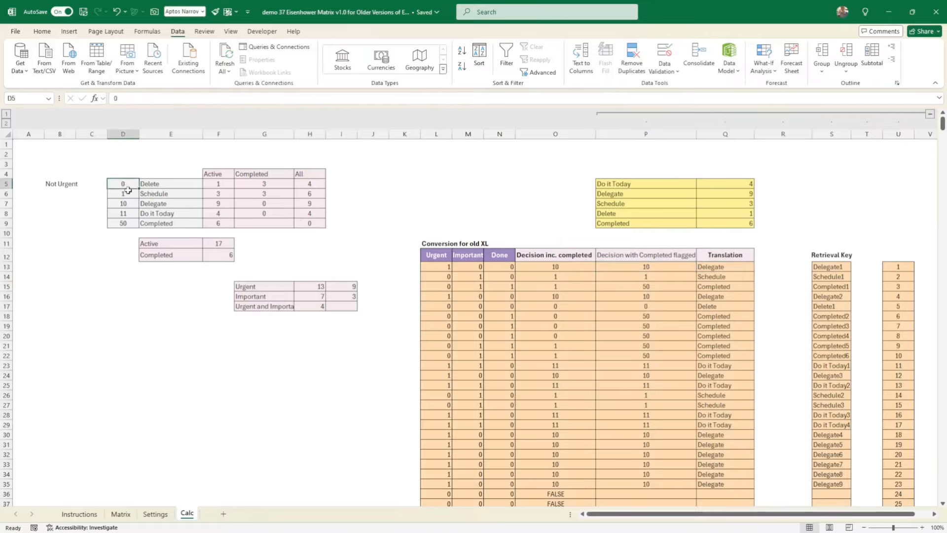
pyautogui.moveTo(127, 190); pyautogui.dragTo(127, 212)
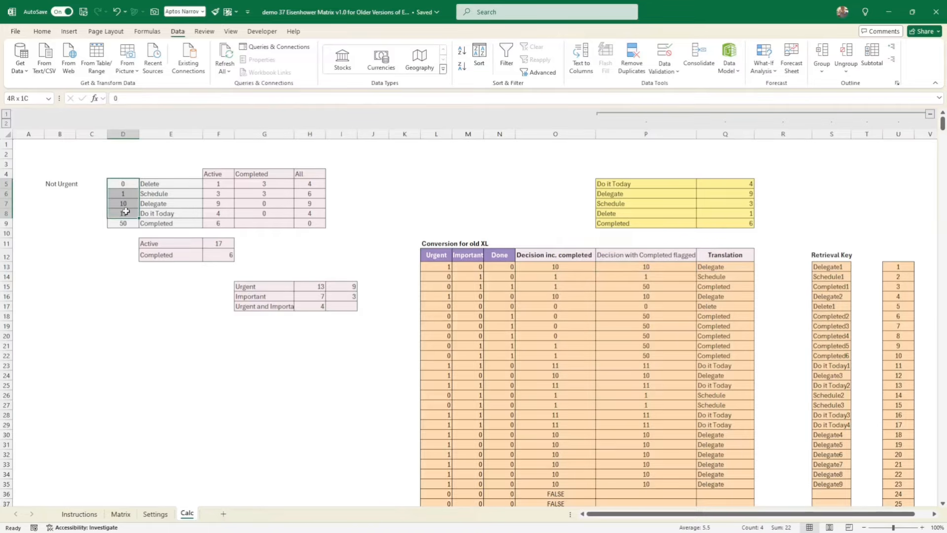
pyautogui.doubleClick(723, 268)
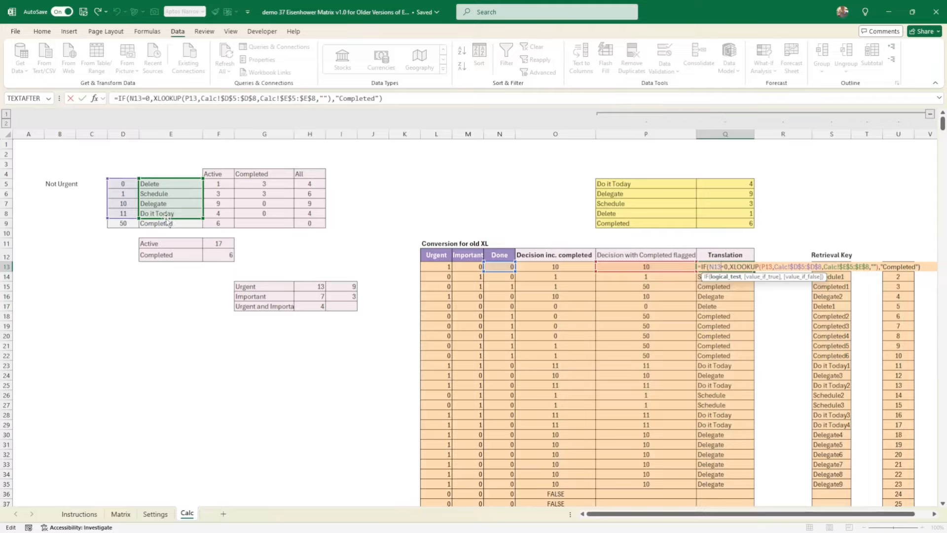
pyautogui.click(82, 101)
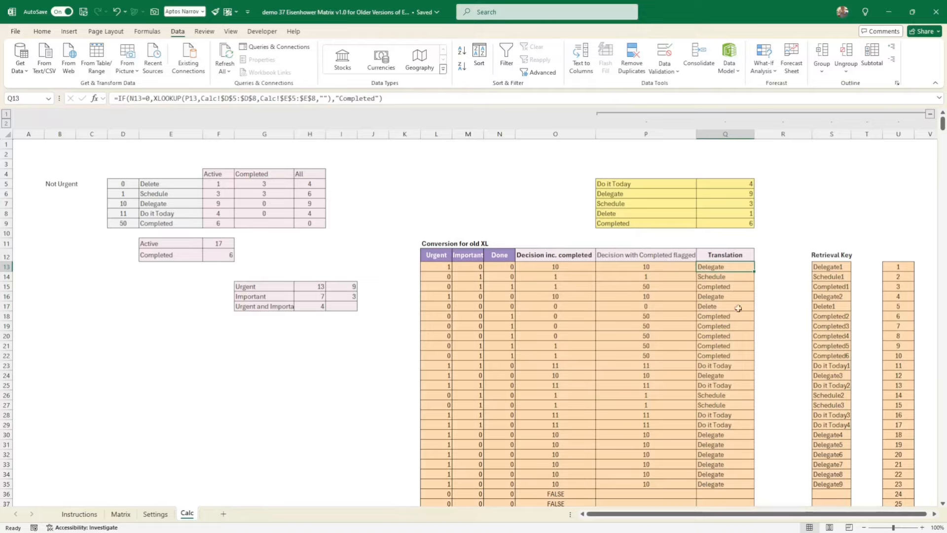
# - Inspect the first-row Retrieval Key formula and widen the Retrieval Key column
pyautogui.click(843, 267)
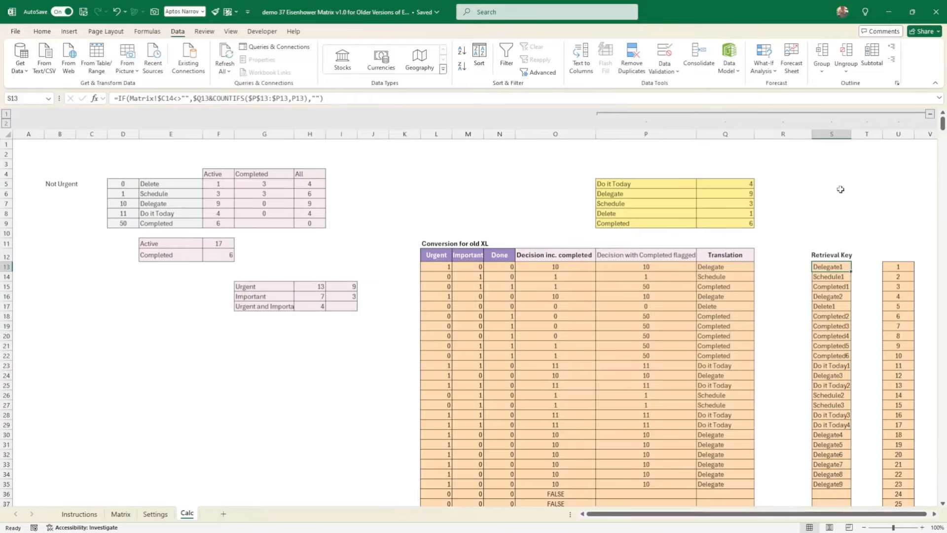
pyautogui.moveTo(852, 134); pyautogui.dragTo(870, 137)
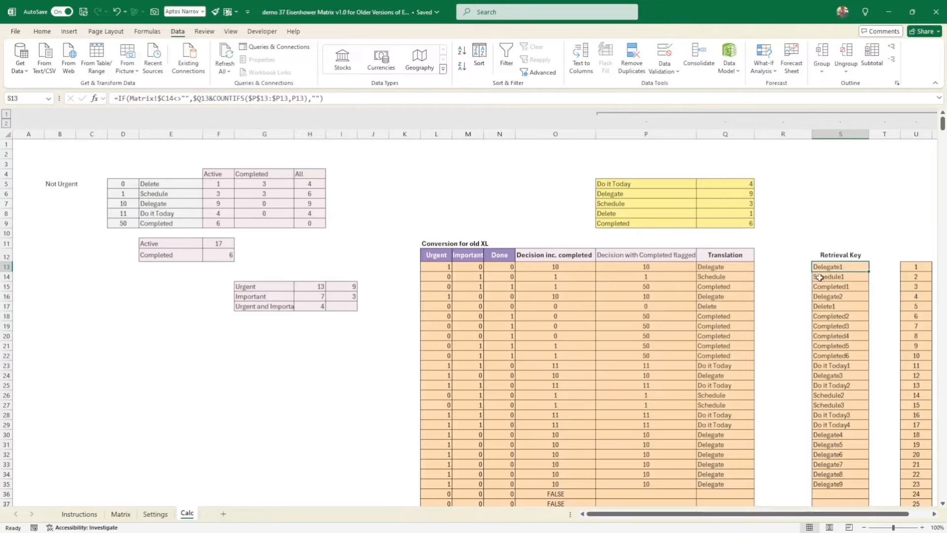
# - Review the Translation column down to row 35, checking the repeated Delegate entries in rows 13, 16 and 24
pyautogui.click(734, 267)
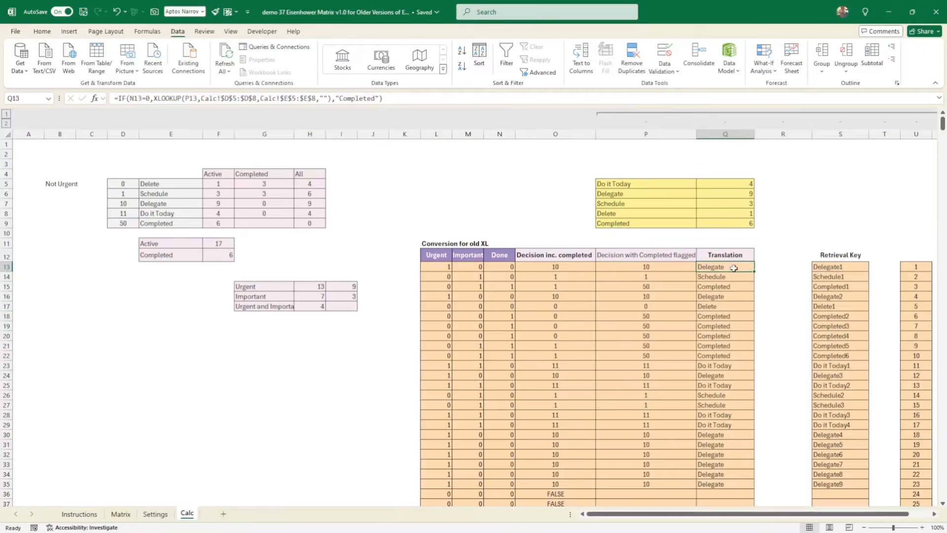
pyautogui.moveTo(734, 268); pyautogui.dragTo(723, 483)
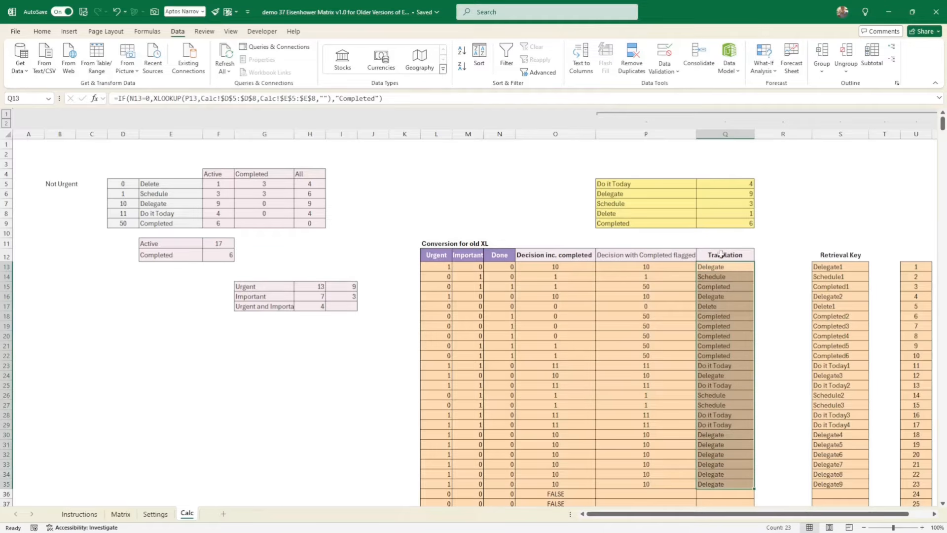
pyautogui.moveTo(724, 269); pyautogui.dragTo(722, 484)
pyautogui.click(728, 269)
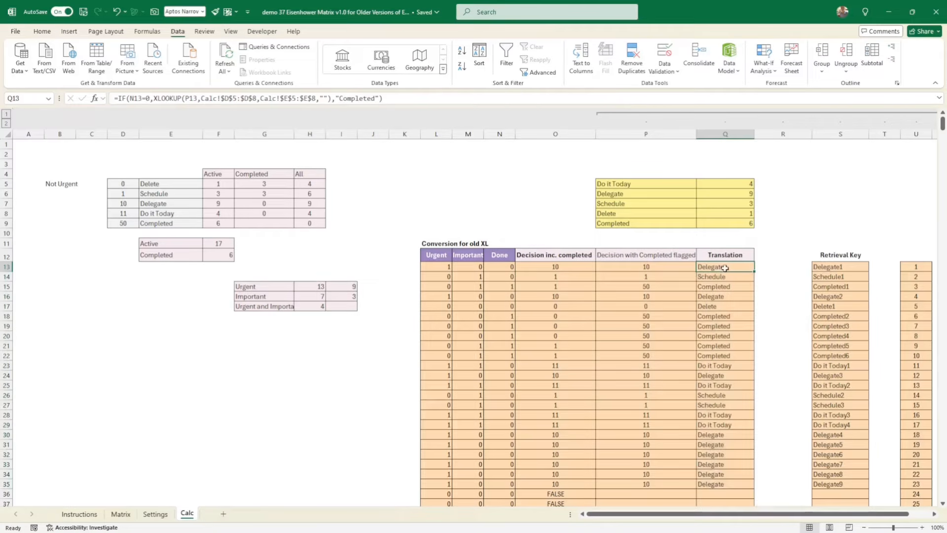
pyautogui.click(730, 300)
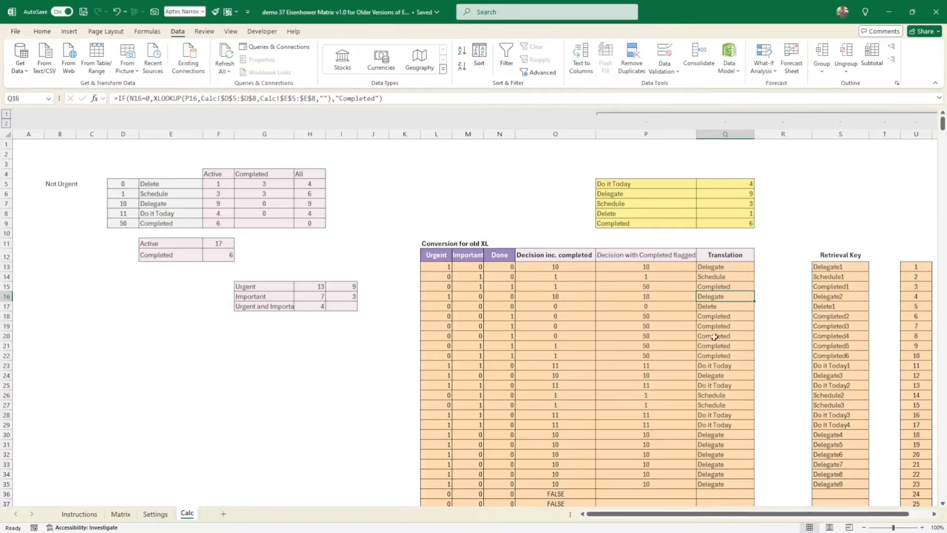
pyautogui.click(740, 376)
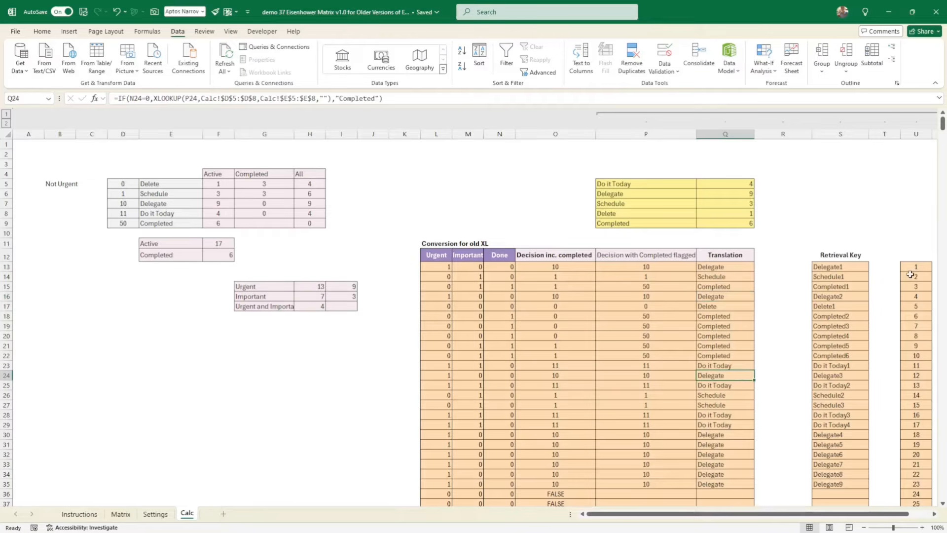
# - Check the lookup formula of the first Do it Today entry on the Matrix sheet and return to the Calc sheet
pyautogui.click(127, 516)
pyautogui.click(353, 300)
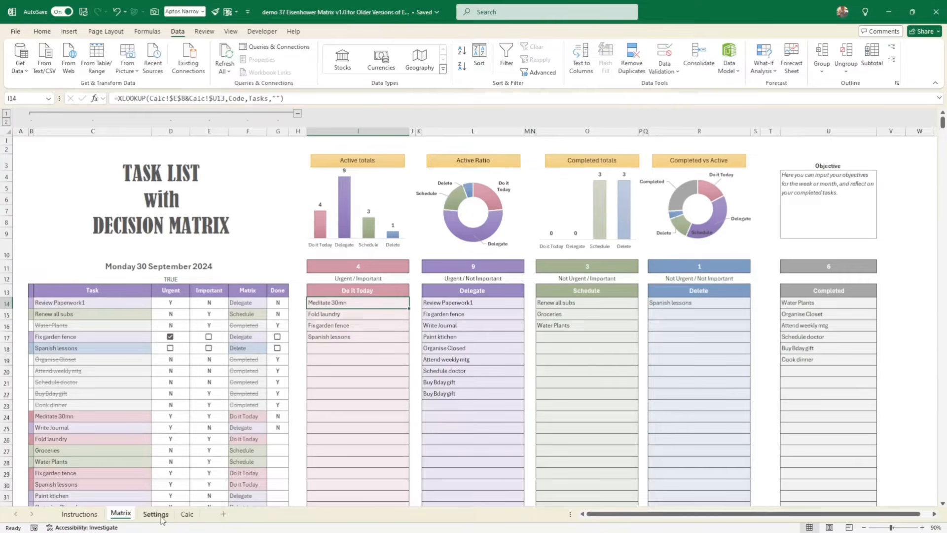
pyautogui.click(186, 516)
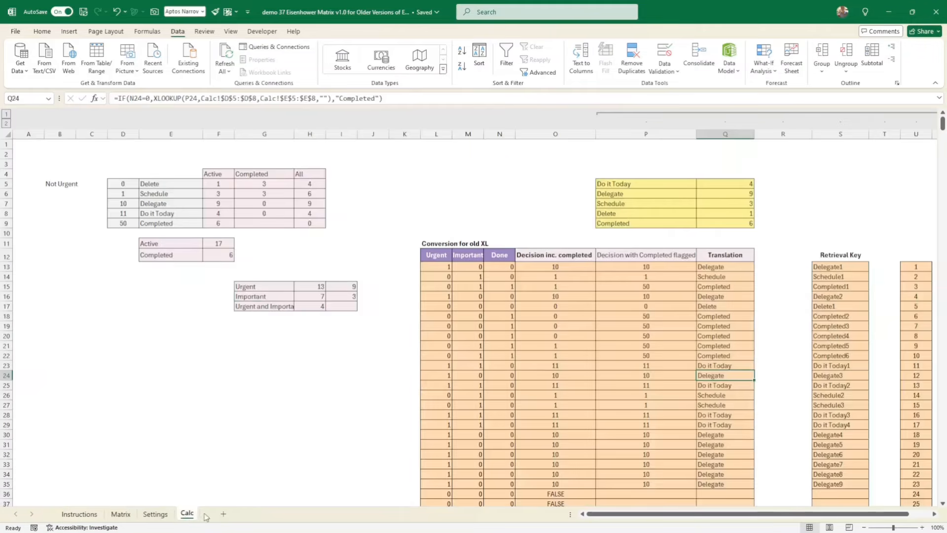
# - Examine the first-row Retrieval Key formula, including its Translation reference and the anchored $P$13 start of the COUNTIFS range
pyautogui.click(842, 265)
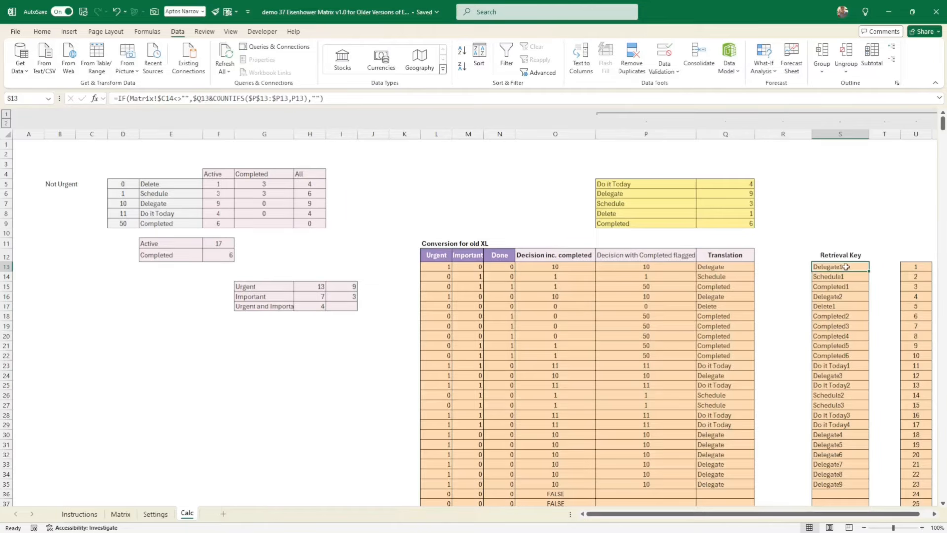
pyautogui.doubleClick(847, 266)
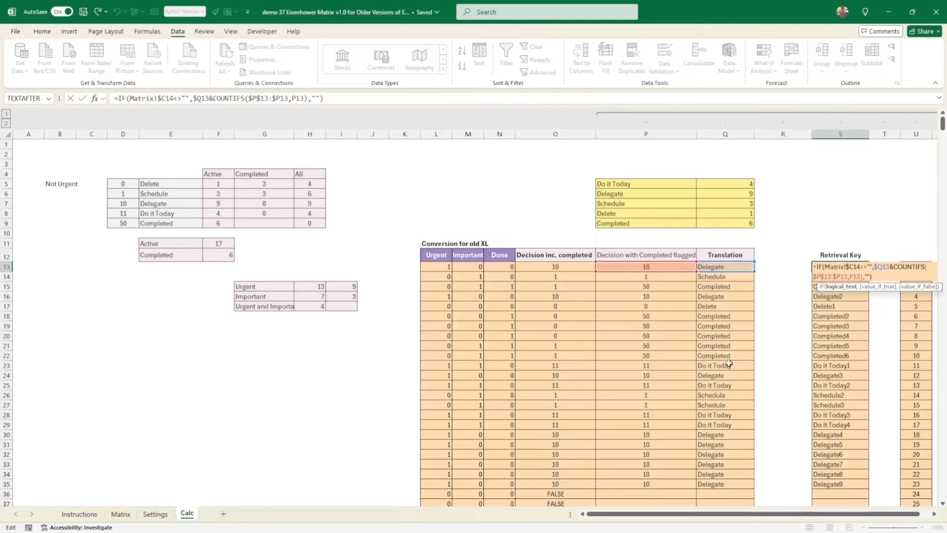
pyautogui.press('Return')
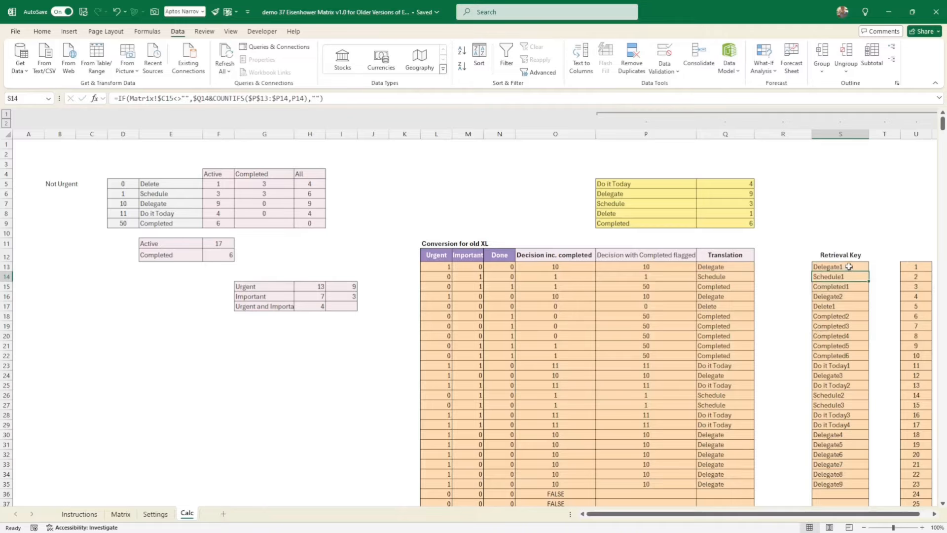
pyautogui.click(849, 266)
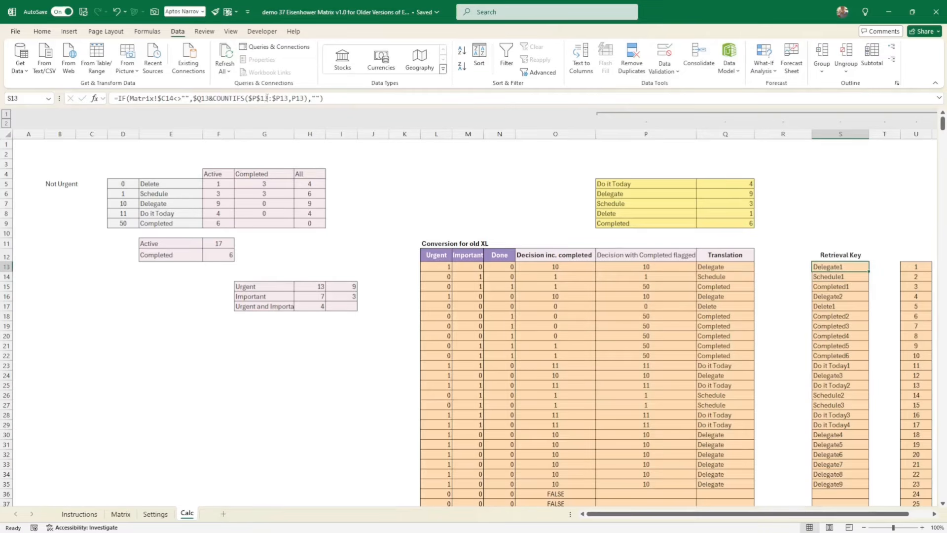
pyautogui.moveTo(271, 98); pyautogui.dragTo(248, 98)
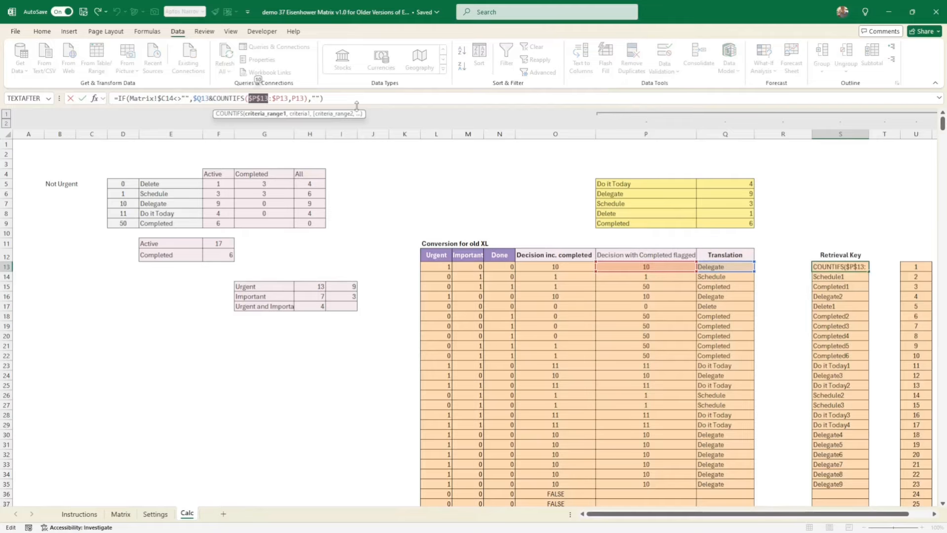
pyautogui.press('Return')
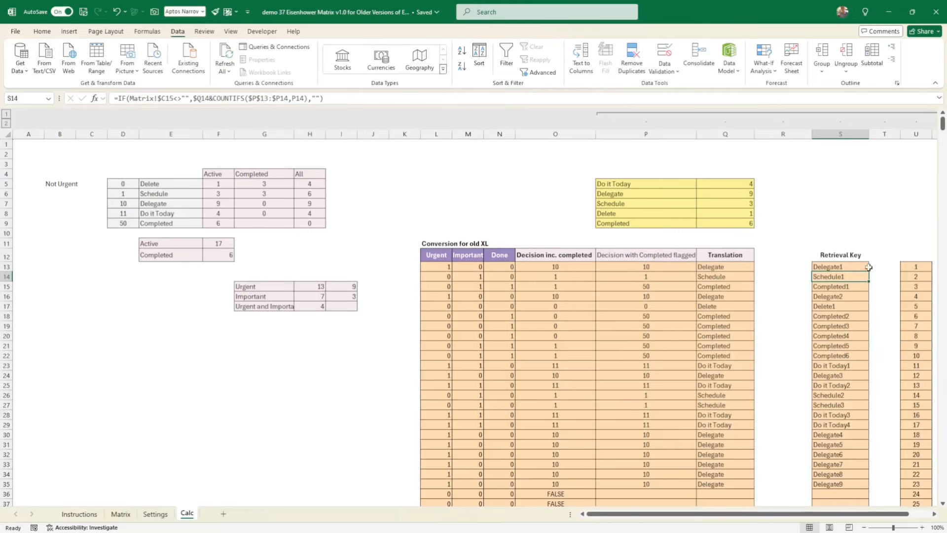
# - Compare the first-row Retrieval Key with the row 20 formula, tracing the expanding COUNTIFS range in the flagged decision column
pyautogui.click(853, 267)
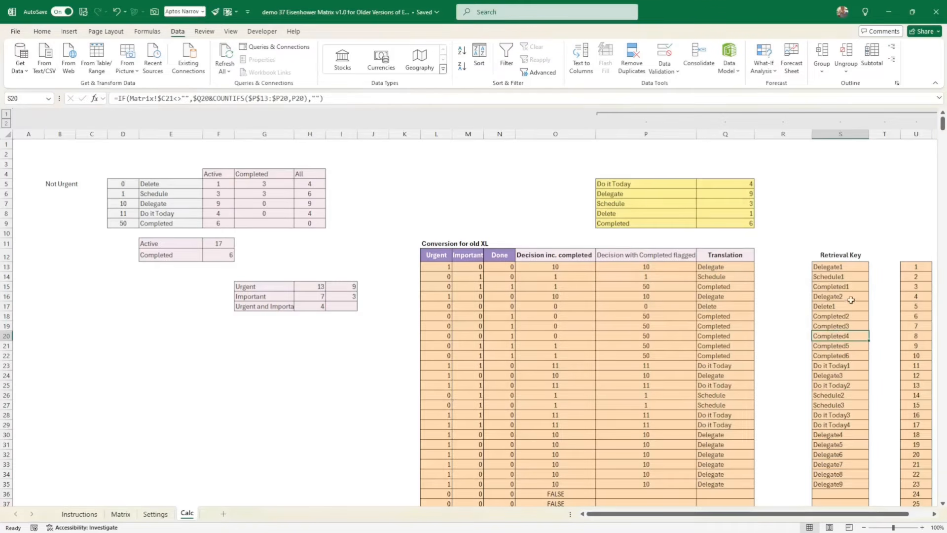
pyautogui.doubleClick(850, 335)
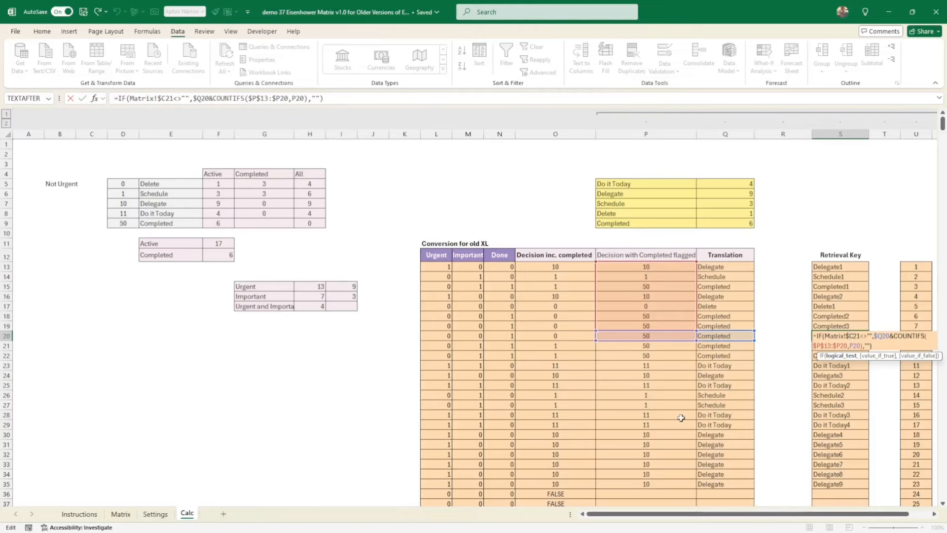
pyautogui.press('Return')
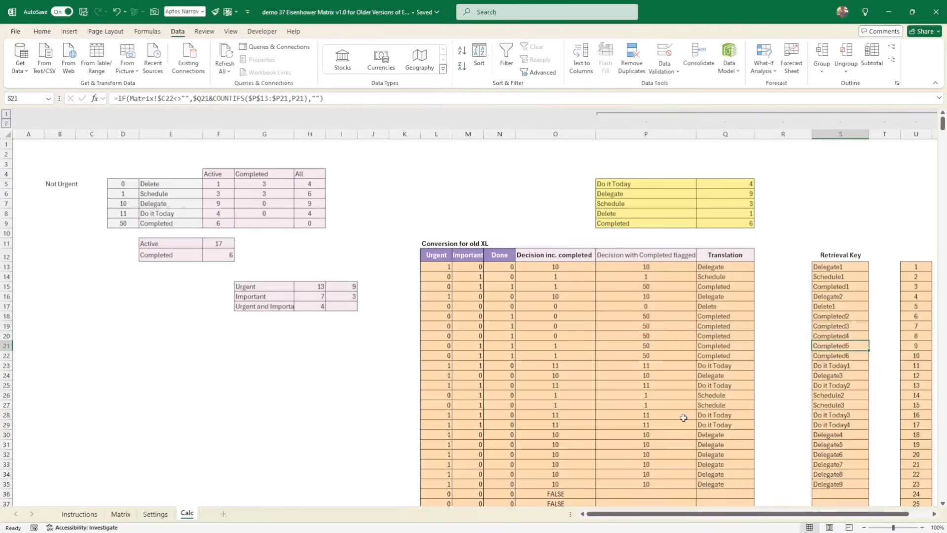
# - Compare the Retrieval Key and numbering columns with the lookup formulas of the first three Delegate entries on the Matrix sheet
pyautogui.hscroll(2, 684, 418)
pyautogui.click(715, 367)
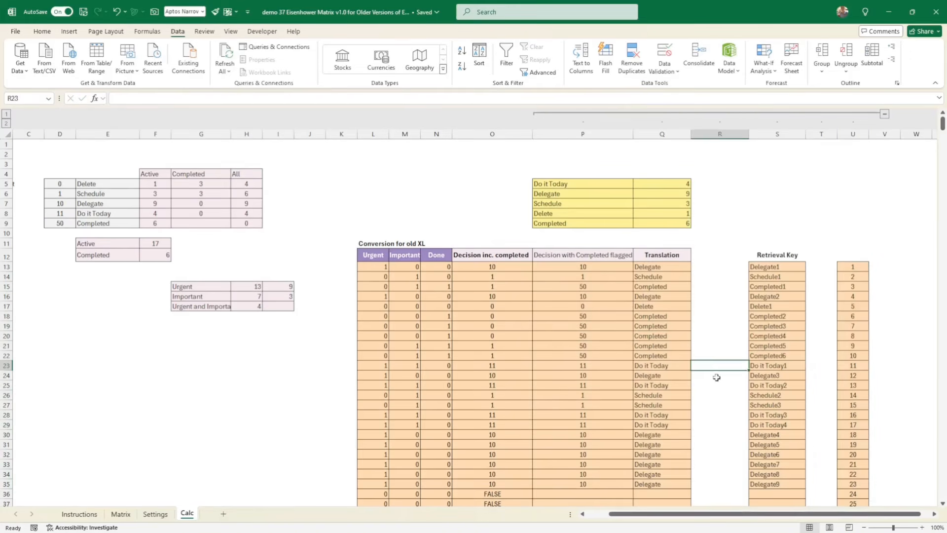
pyautogui.click(137, 514)
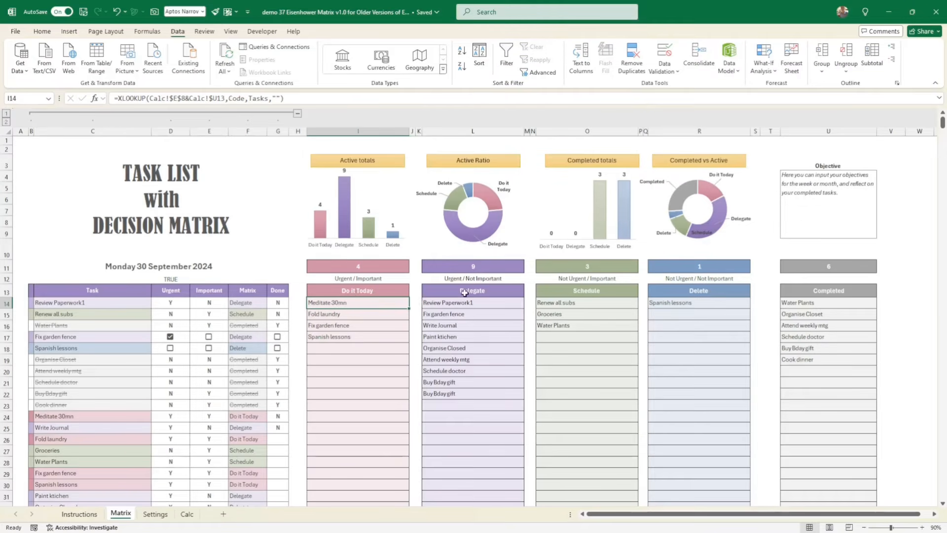
pyautogui.click(428, 304)
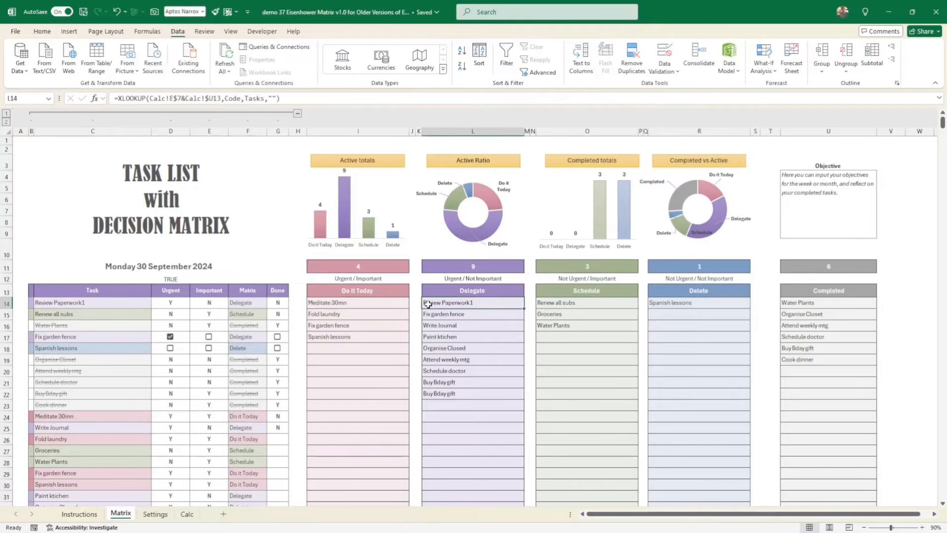
pyautogui.click(453, 313)
pyautogui.click(438, 326)
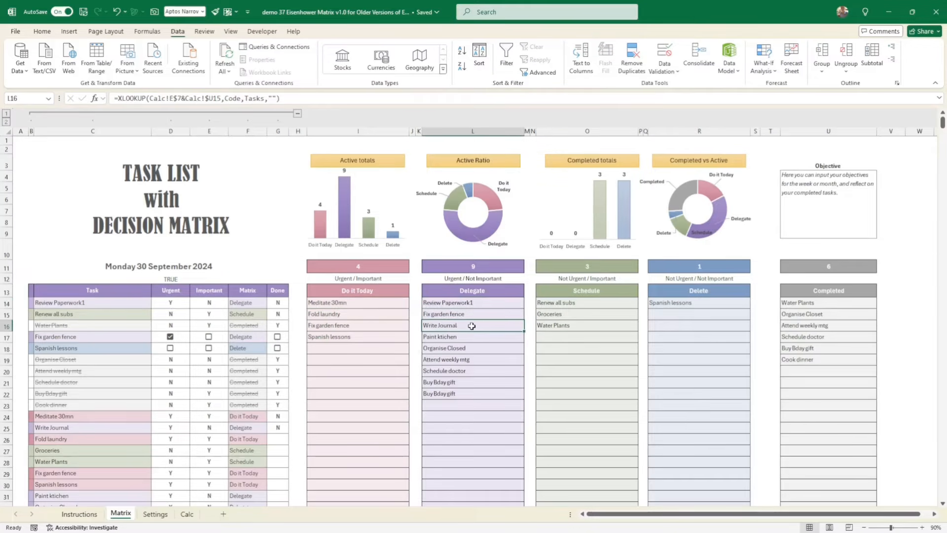
# - Compare the fourth Delegate entry's lookup formula on the Matrix sheet with the Retrieval Key formulas in Calc rows 13 and 16
pyautogui.click(433, 336)
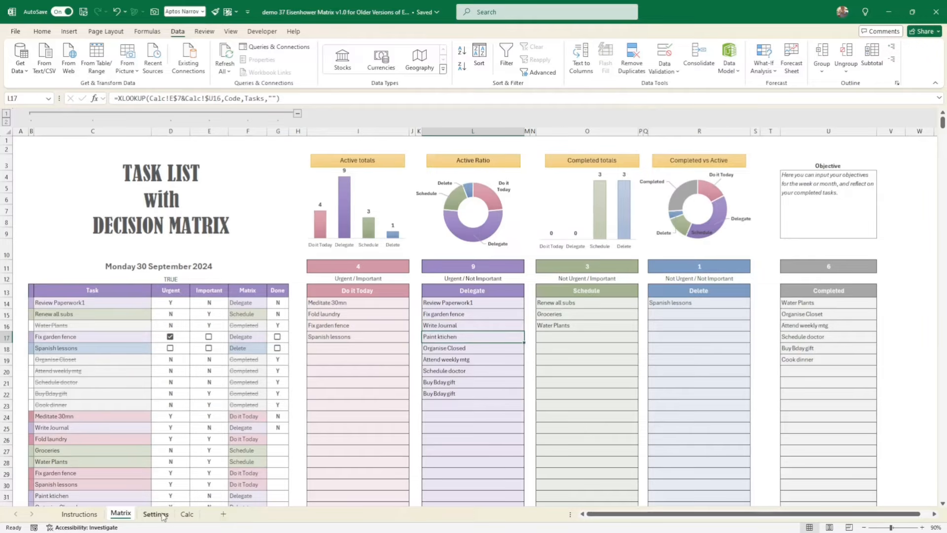
pyautogui.click(187, 514)
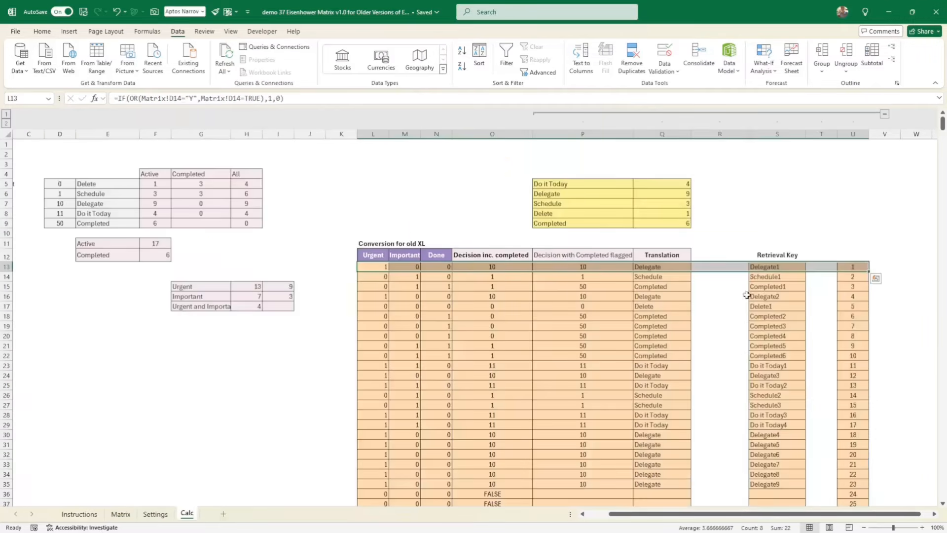
pyautogui.click(771, 268)
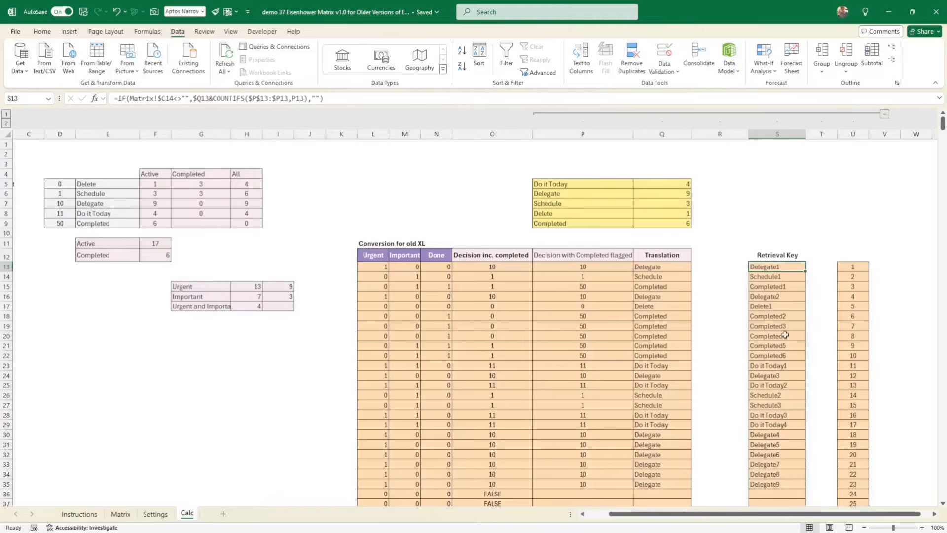
pyautogui.click(779, 299)
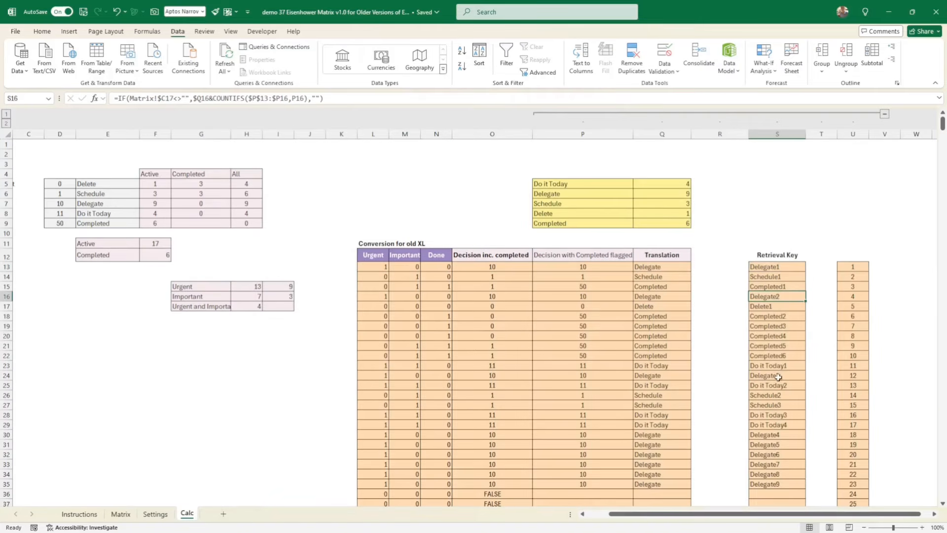
# - Trace the first Delegate entry's lookup formula on the Matrix sheet to its number in Calc U13 and check the formula again
pyautogui.click(121, 515)
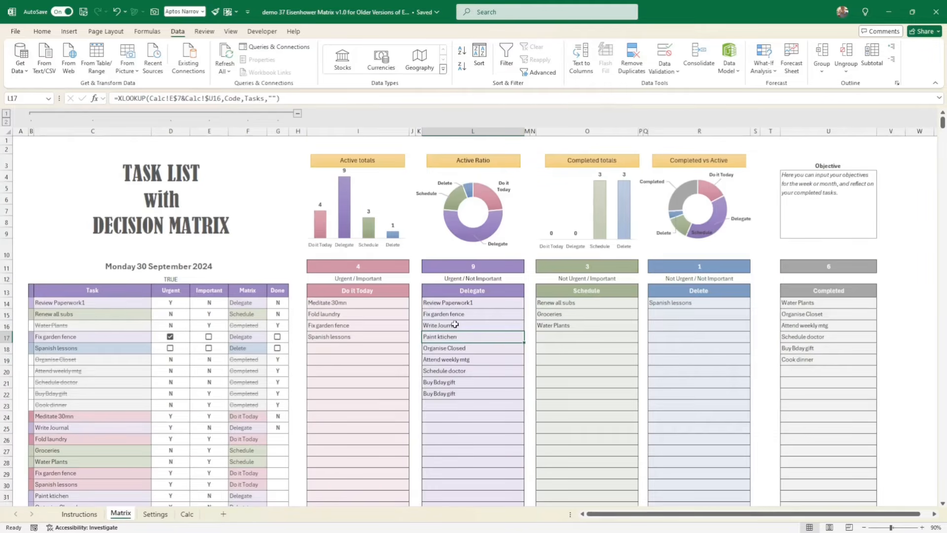
pyautogui.click(454, 303)
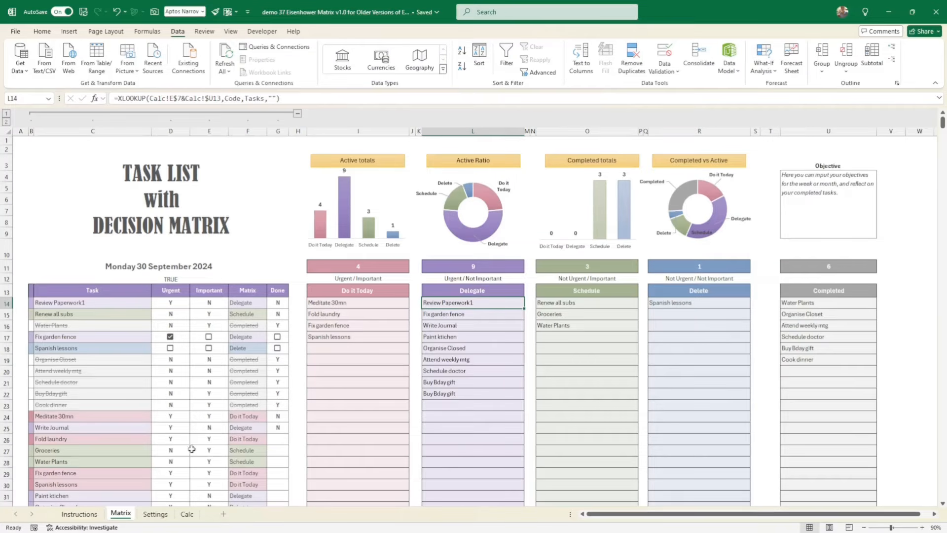
pyautogui.click(187, 513)
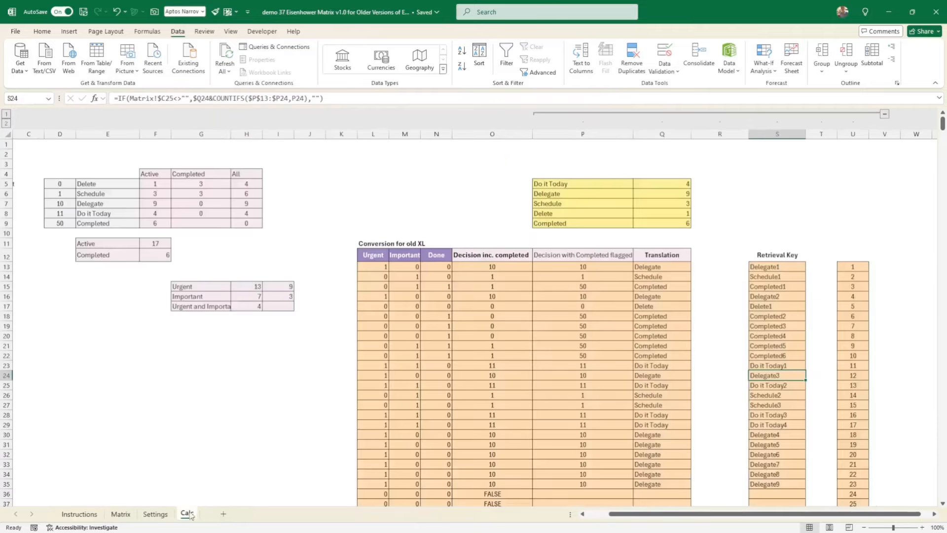
pyautogui.click(854, 269)
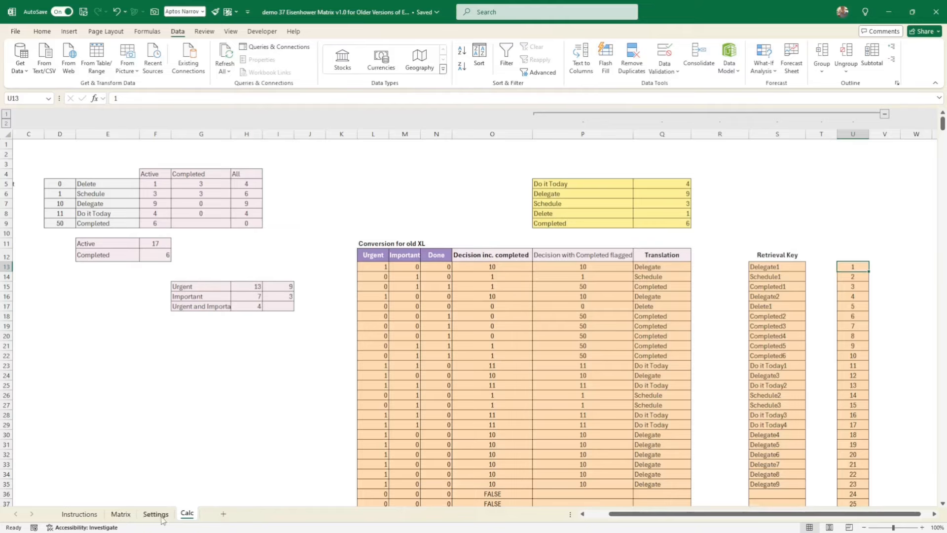
pyautogui.click(121, 514)
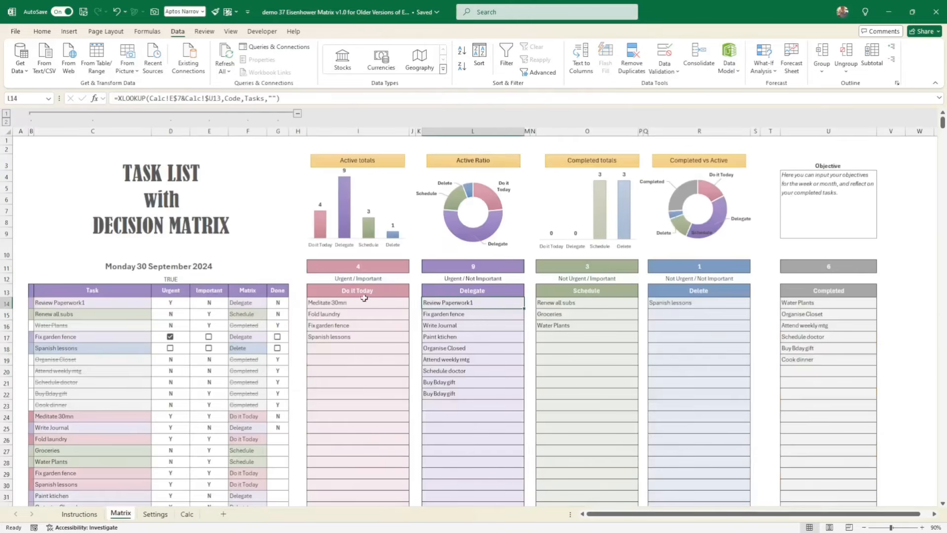
pyautogui.click(362, 302)
pyautogui.click(434, 303)
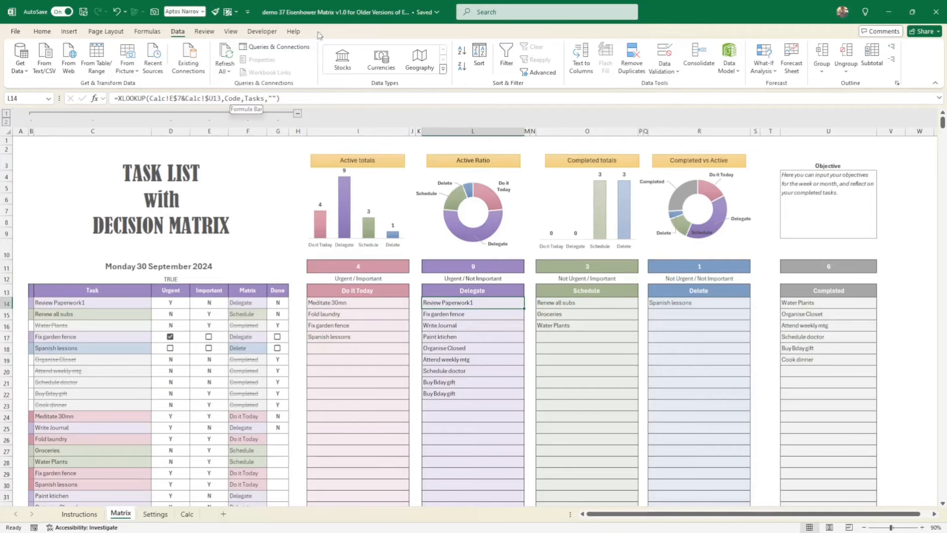
# - Review the ranges behind the Code and Tasks names in the Name Manager, widening the Refers To column to read them in full
pyautogui.click(147, 31)
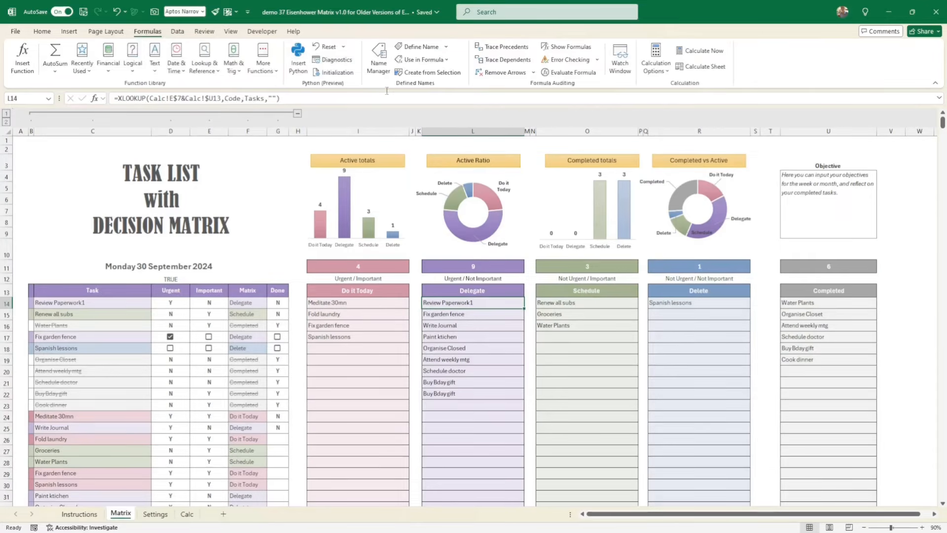
pyautogui.click(378, 59)
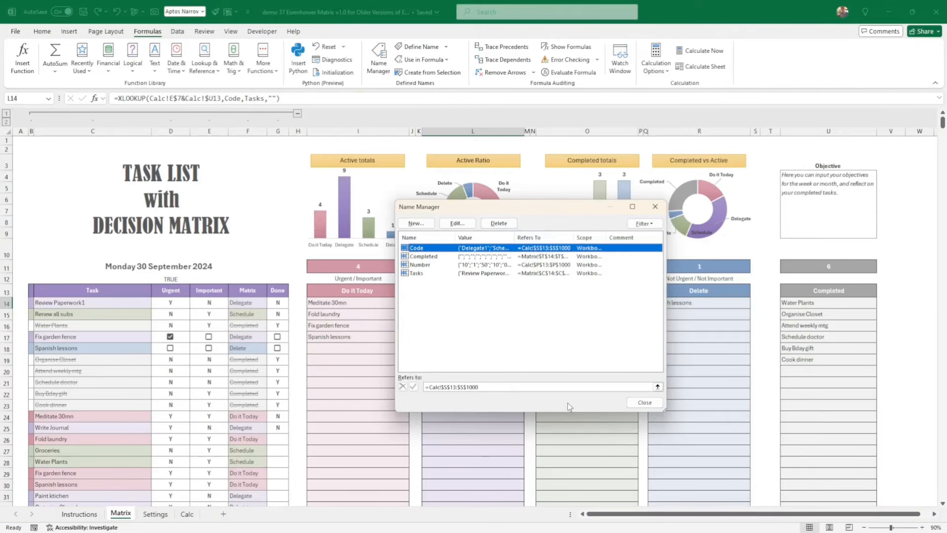
pyautogui.moveTo(571, 238); pyautogui.dragTo(594, 238)
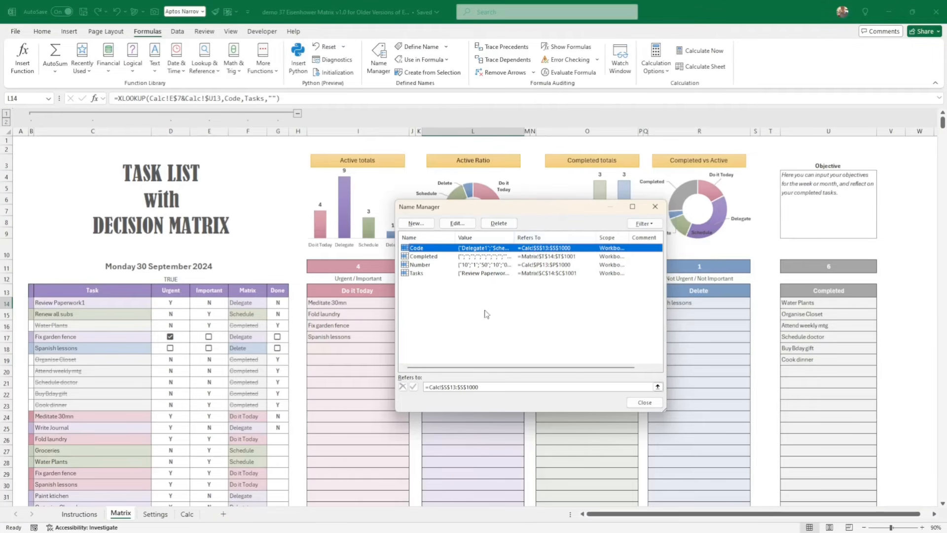
pyautogui.click(645, 404)
# - Examine the Retrieval Key range S13:S29 on the Calc sheet and the key formulas in rows 13 and 16
pyautogui.click(187, 514)
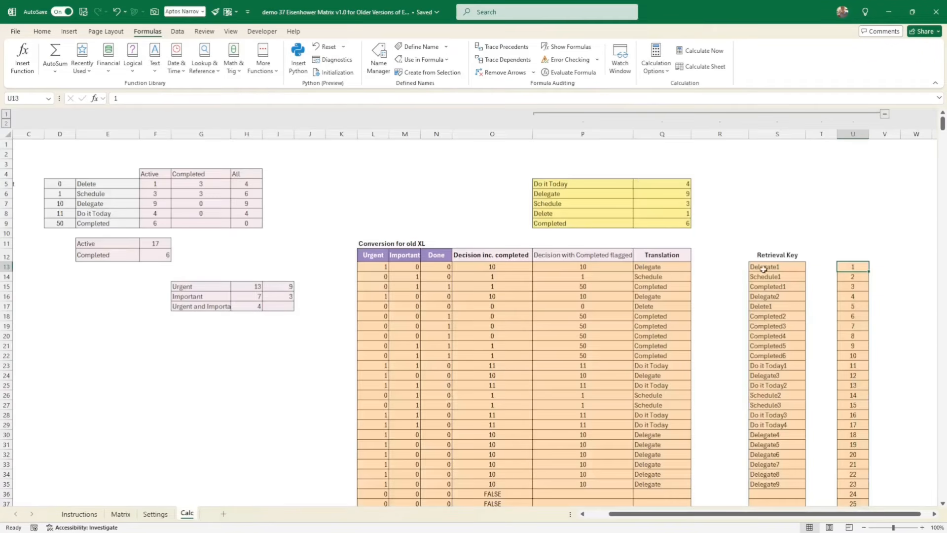
pyautogui.moveTo(768, 265); pyautogui.dragTo(801, 425)
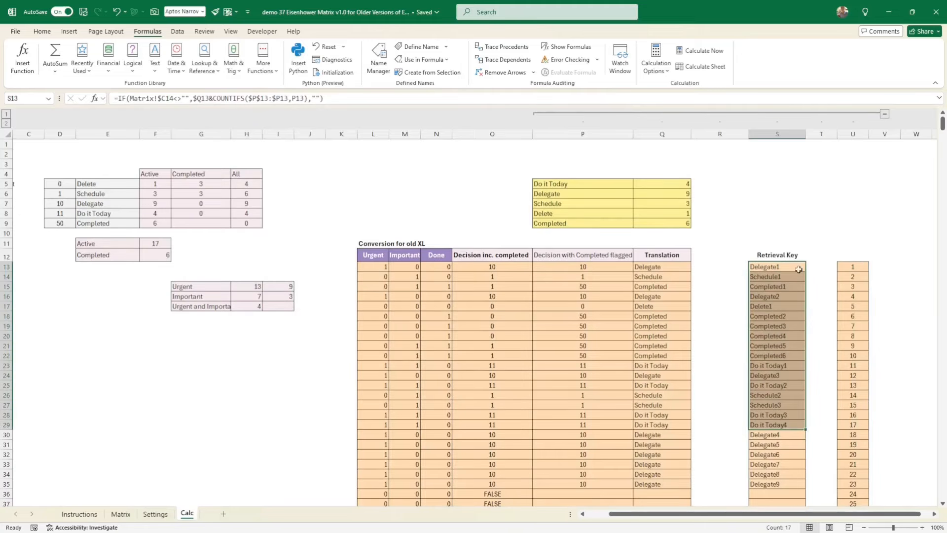
pyautogui.click(777, 268)
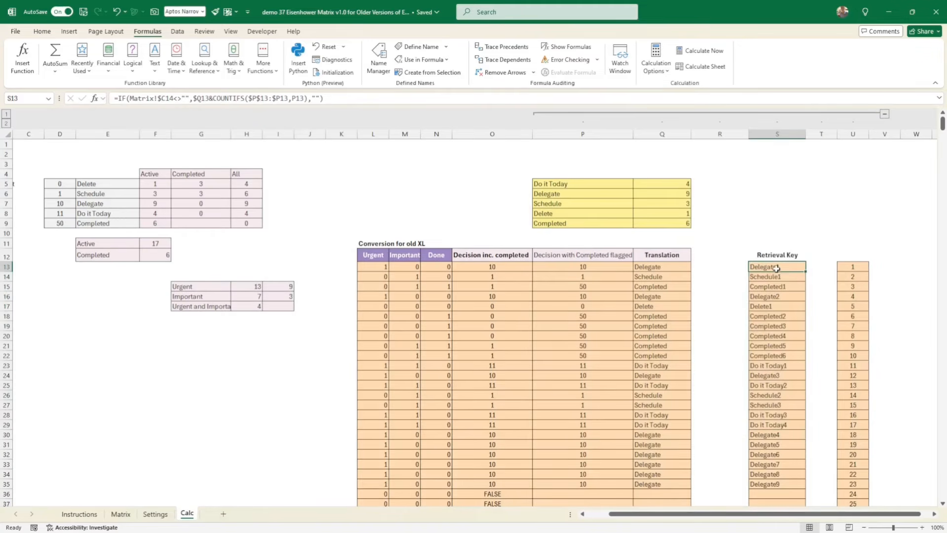
pyautogui.click(771, 297)
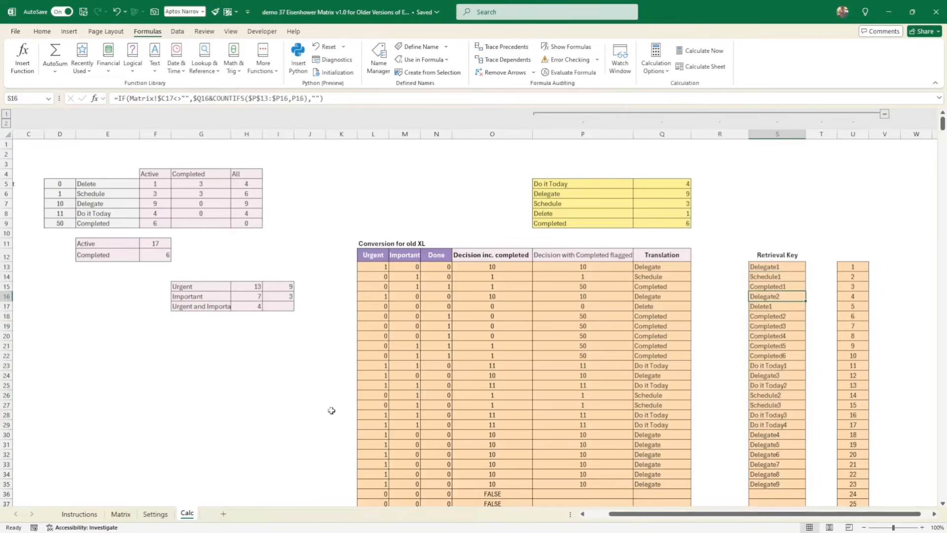
# - Check the Do it Today heading formula on the Matrix sheet and the XLOOKUP arguments of the first Delegate entry
pyautogui.click(121, 515)
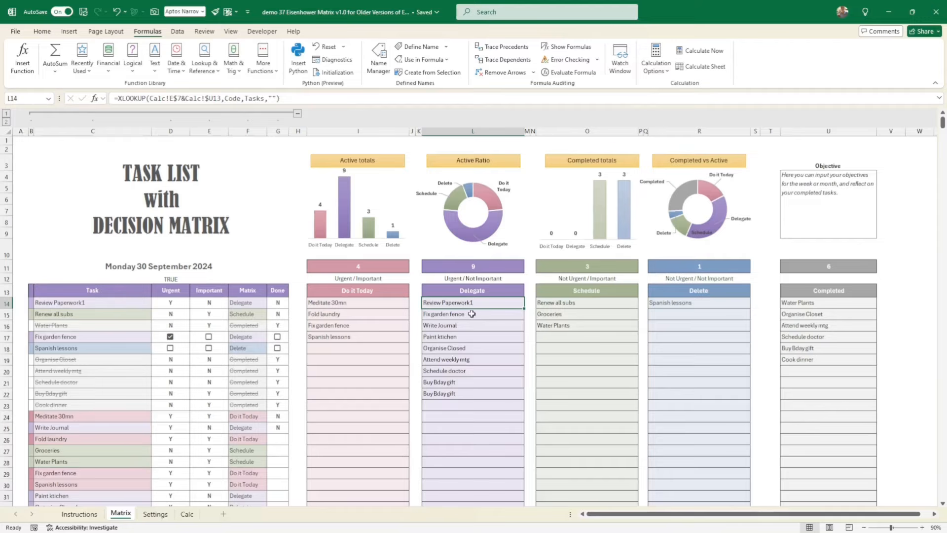
pyautogui.click(361, 291)
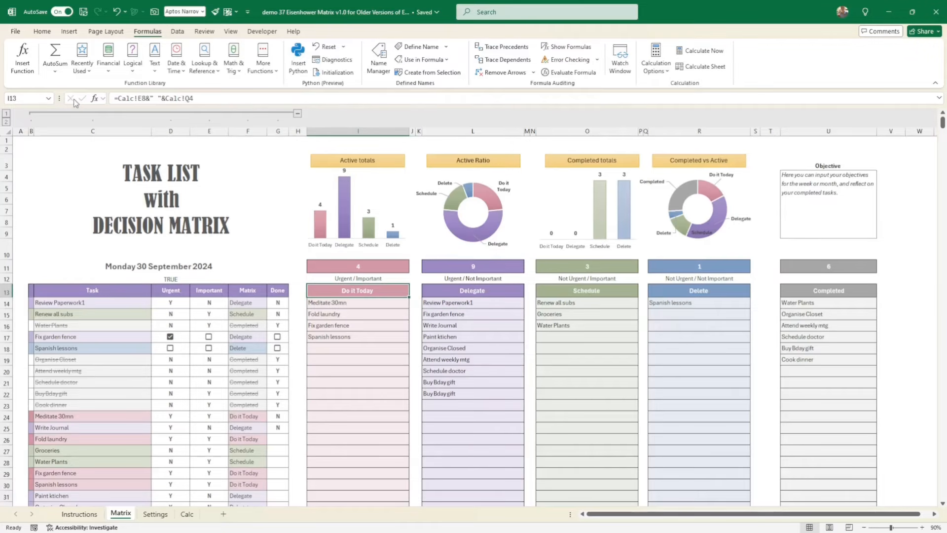
pyautogui.click(438, 305)
pyautogui.doubleClick(451, 303)
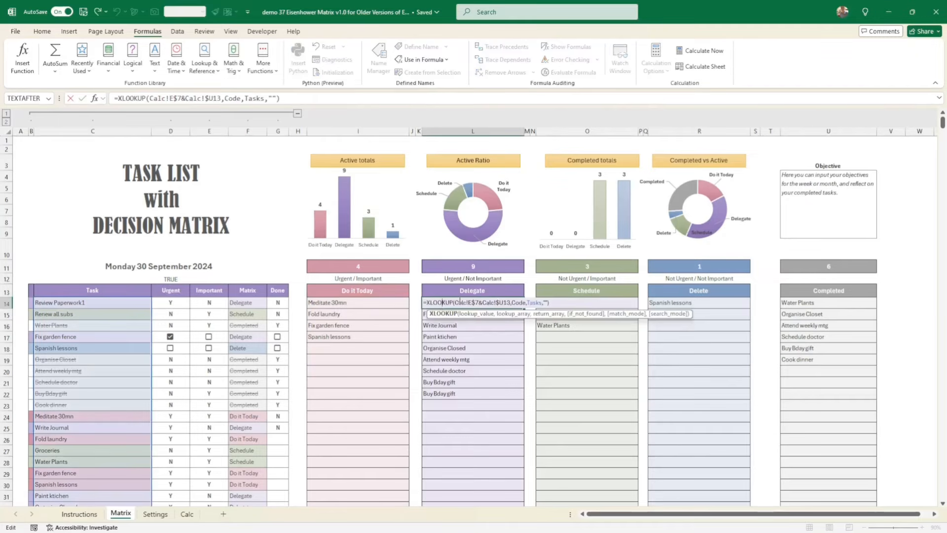
pyautogui.press('Return')
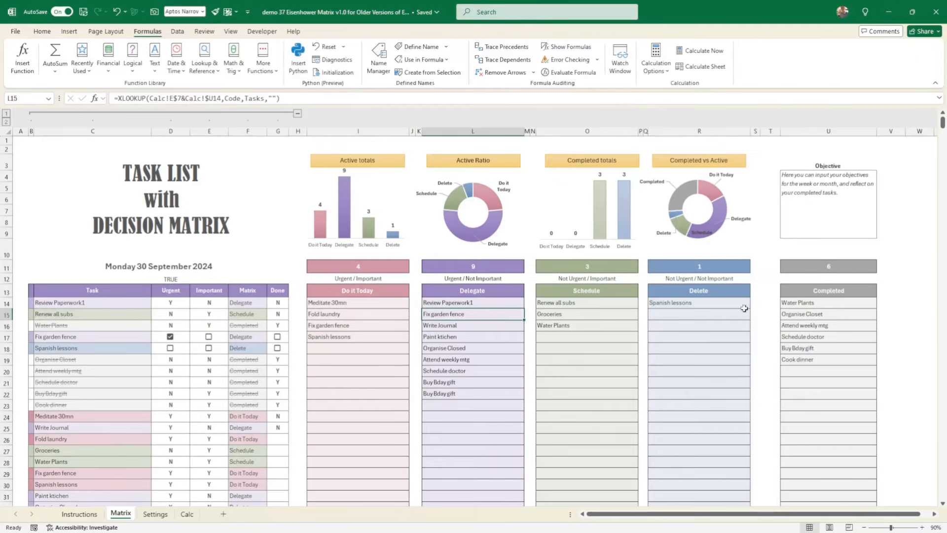
# - Compare the lookup formulas of the first three entries in the Completed list
pyautogui.click(821, 305)
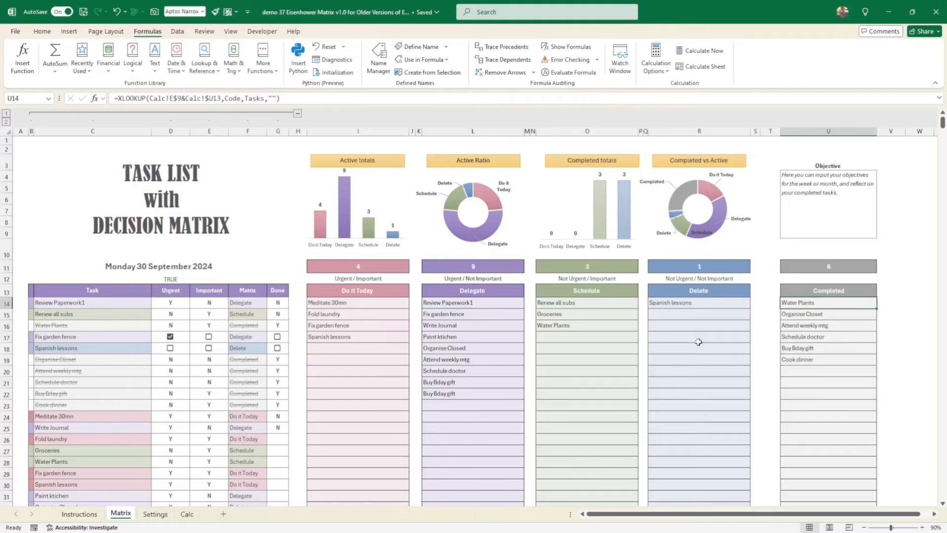
pyautogui.click(817, 315)
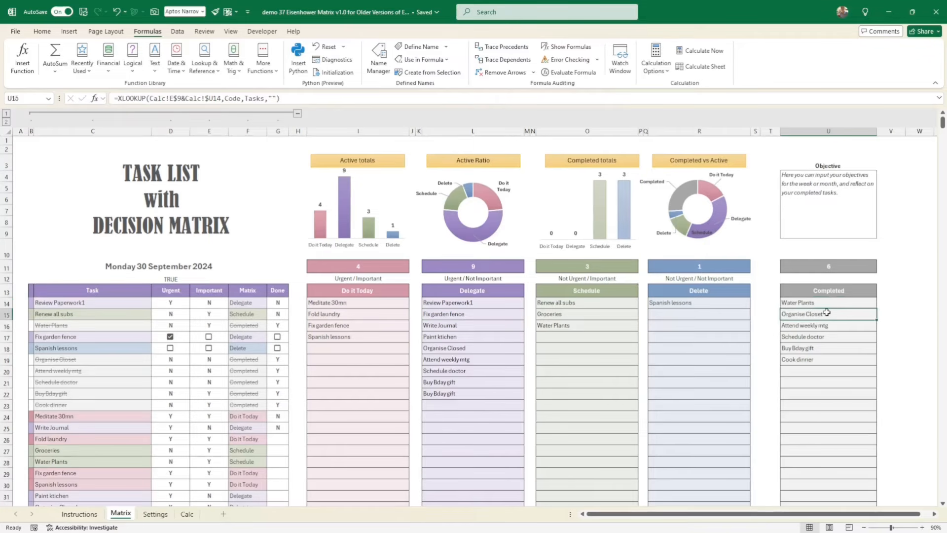
pyautogui.press('Down')
pyautogui.press('Down')
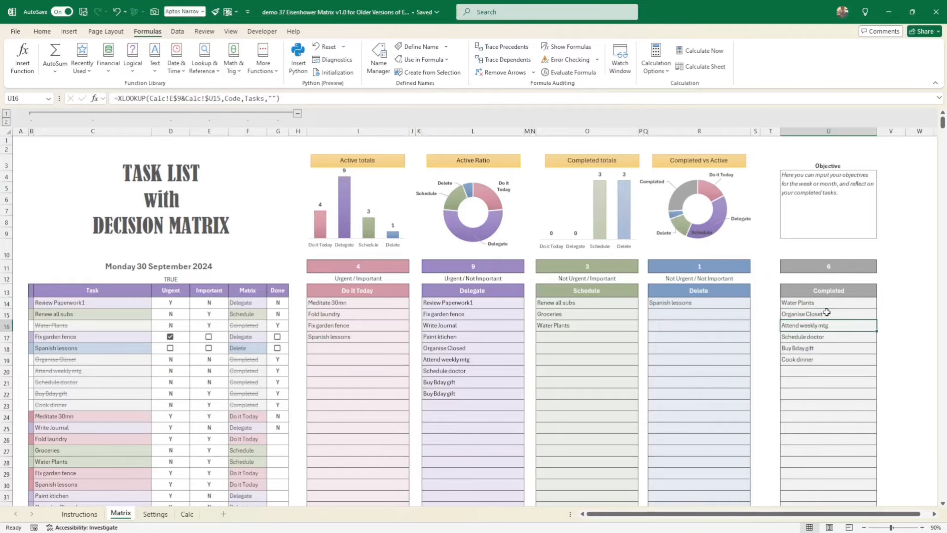
pyautogui.click(831, 309)
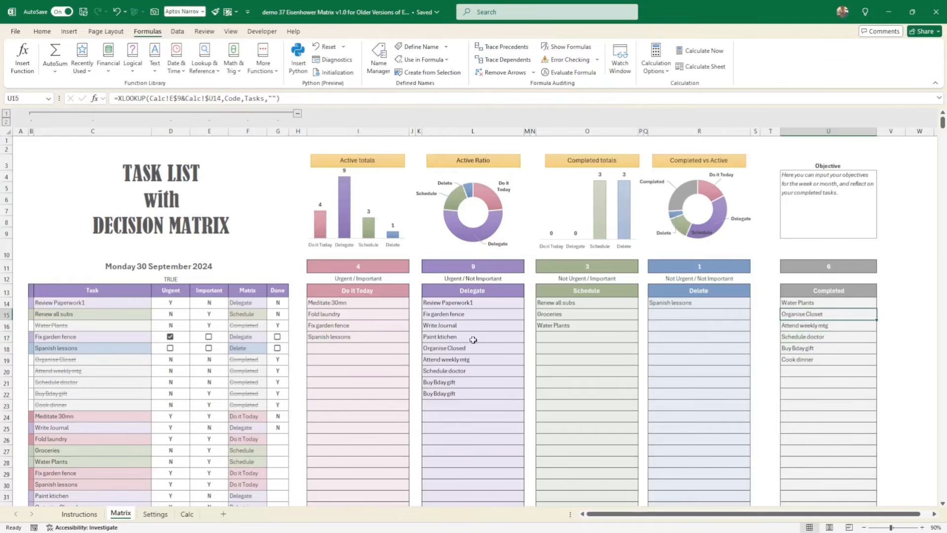
# - Mark the row 17 task Fix garden fence as important and set Important to N for Water Plants in row 16
pyautogui.click(209, 337)
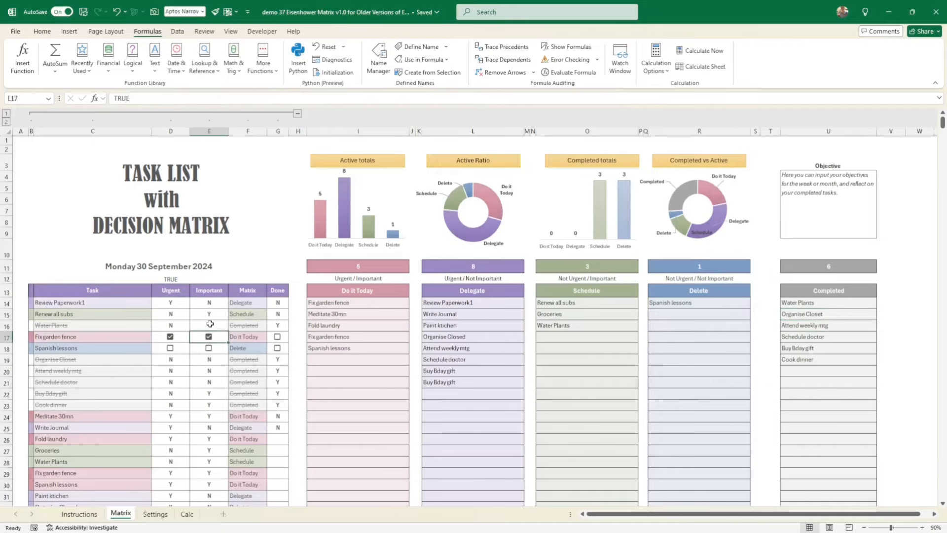
pyautogui.click(209, 325)
pyautogui.click(233, 326)
pyautogui.click(224, 344)
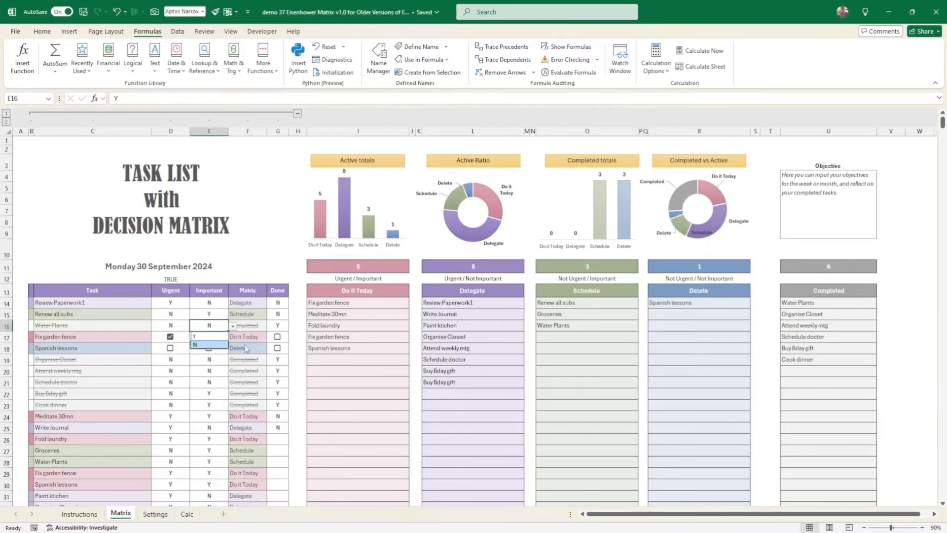
pyautogui.click(400, 358)
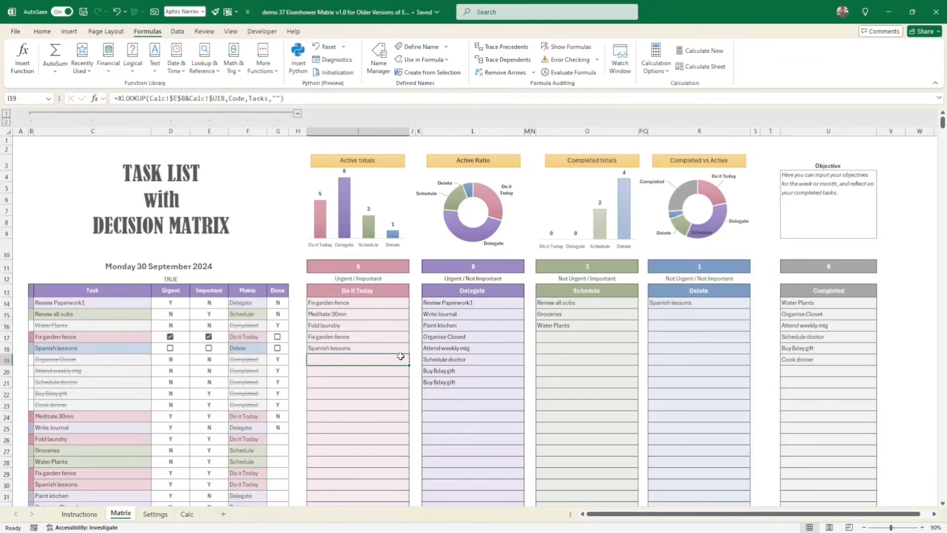
# - Clear the Important and Urgent marks of Fix garden fence in row 17 and mark Spanish lessons in row 18 as urgent
pyautogui.click(209, 337)
pyautogui.click(170, 337)
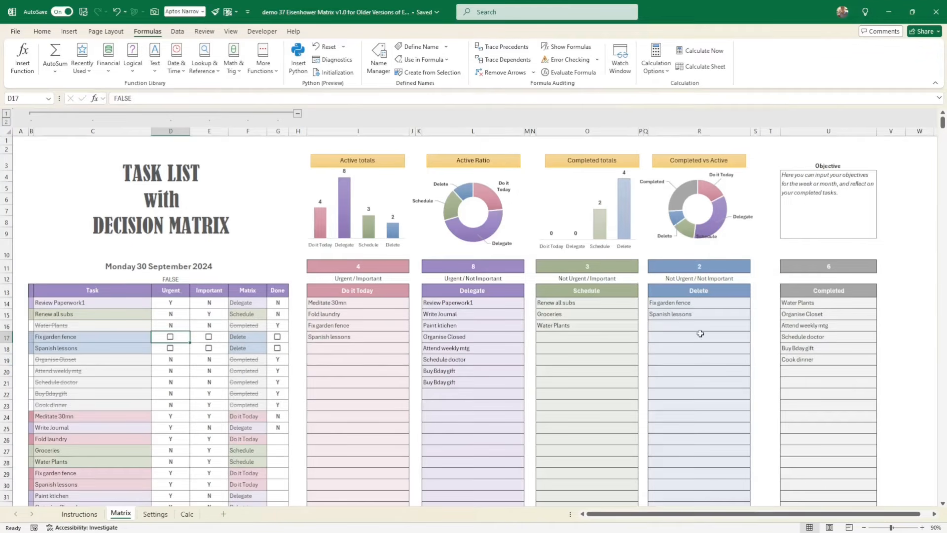
pyautogui.click(170, 348)
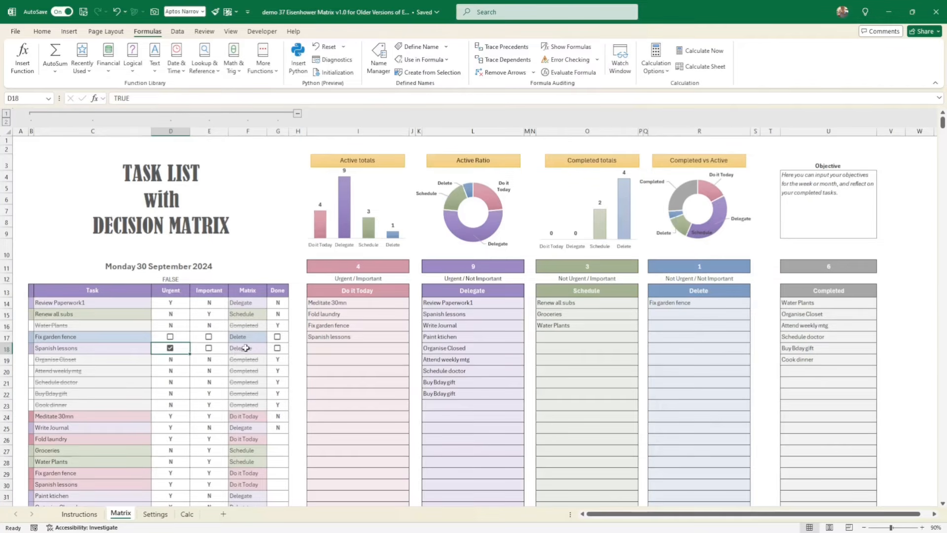
# - Check the second Delegate entry's lookup formula against the Translation and Retrieval Key columns on the Calc sheet, and return to Matrix
pyautogui.click(452, 314)
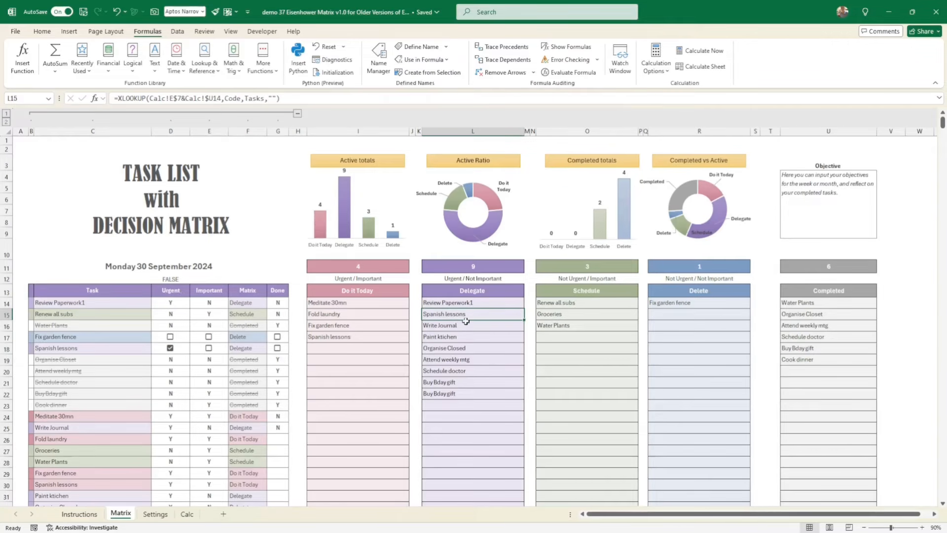
pyautogui.click(196, 515)
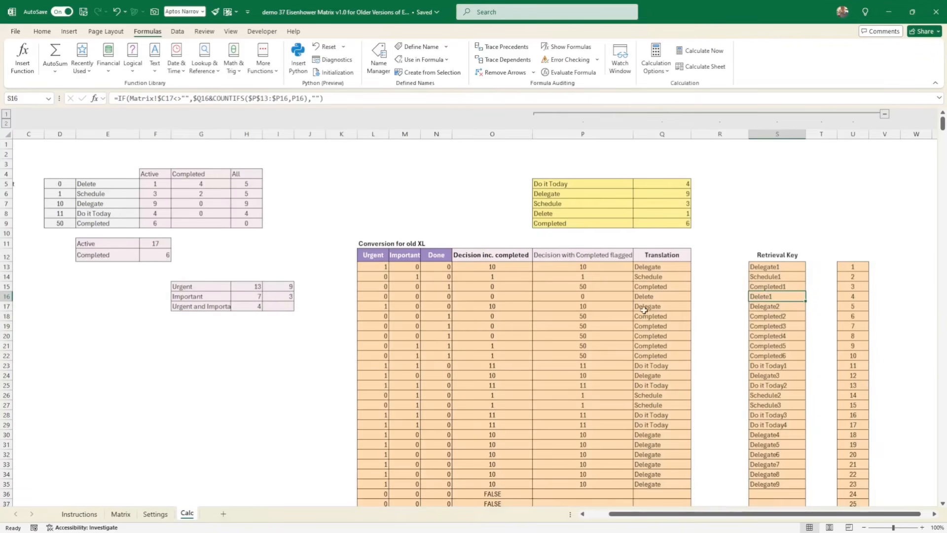
pyautogui.click(121, 515)
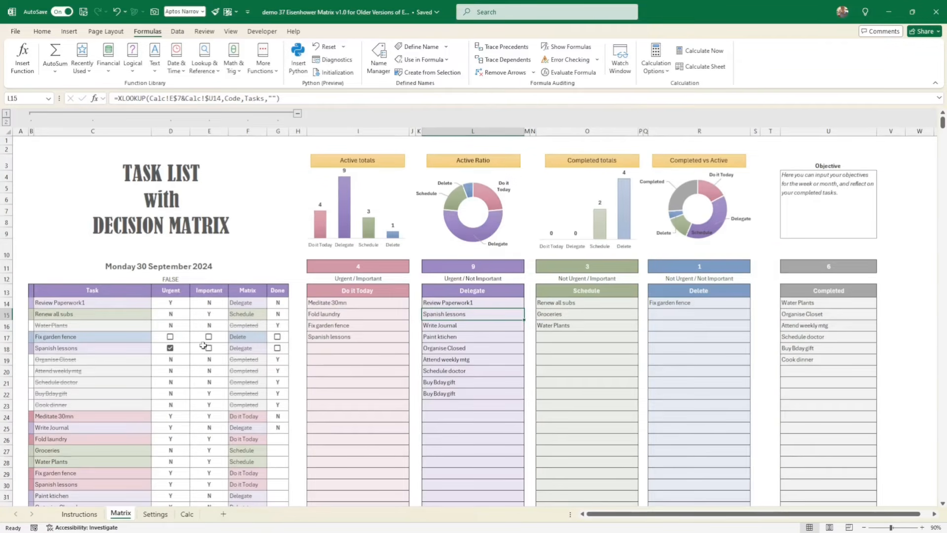
# - Switch Spanish lessons in row 18 from urgent to important and check its entry in the Schedule list
pyautogui.click(170, 348)
pyautogui.click(208, 348)
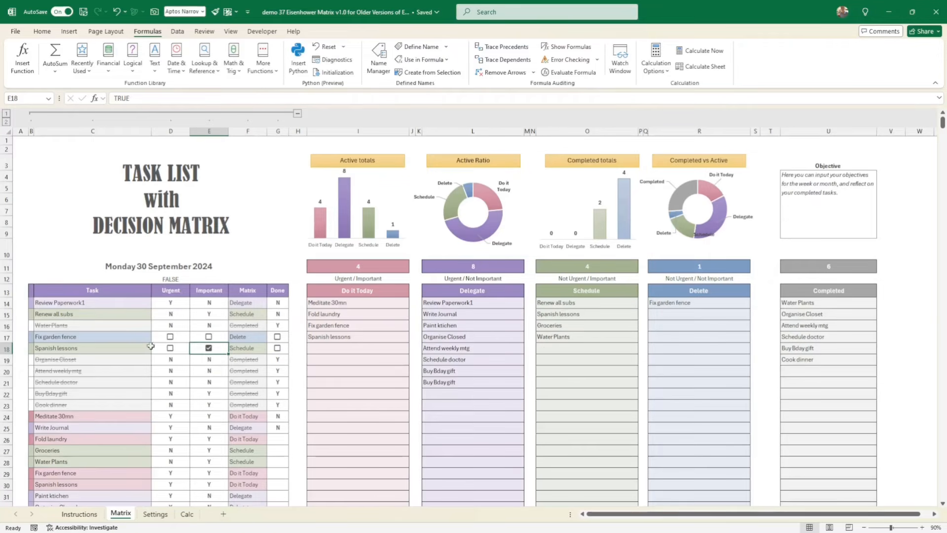
pyautogui.click(548, 315)
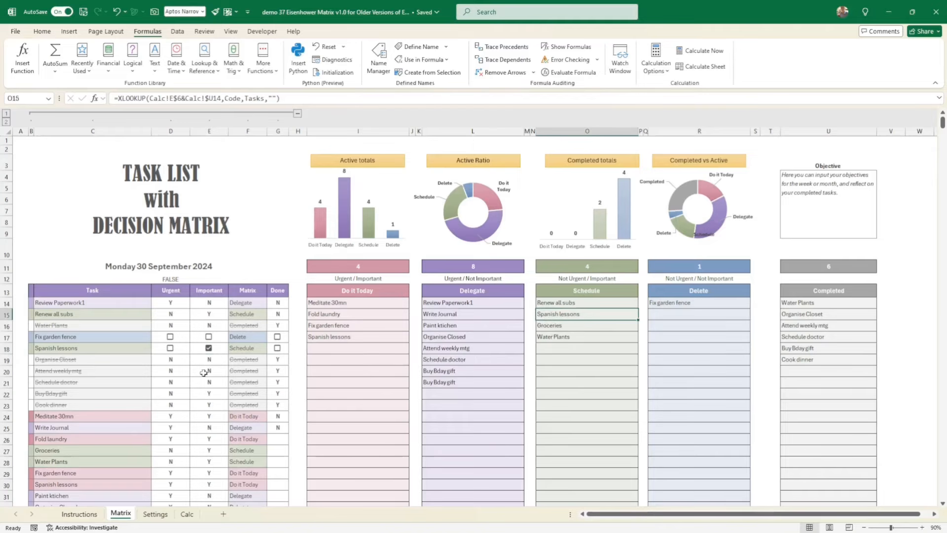
# - Mark the row 18 Spanish lessons task as urgent and rename it Spanish lessons1 to distinguish it from its duplicate in Do it Today
pyautogui.click(169, 349)
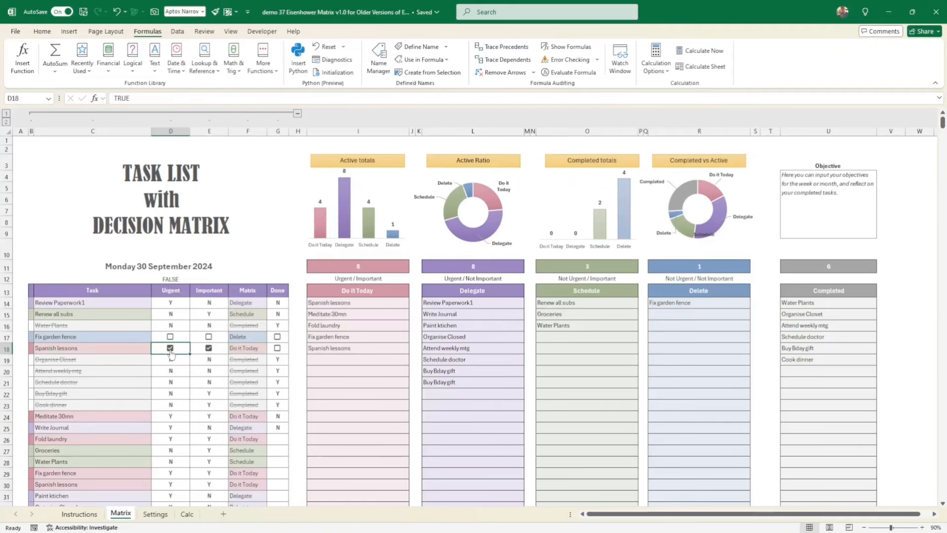
pyautogui.click(354, 347)
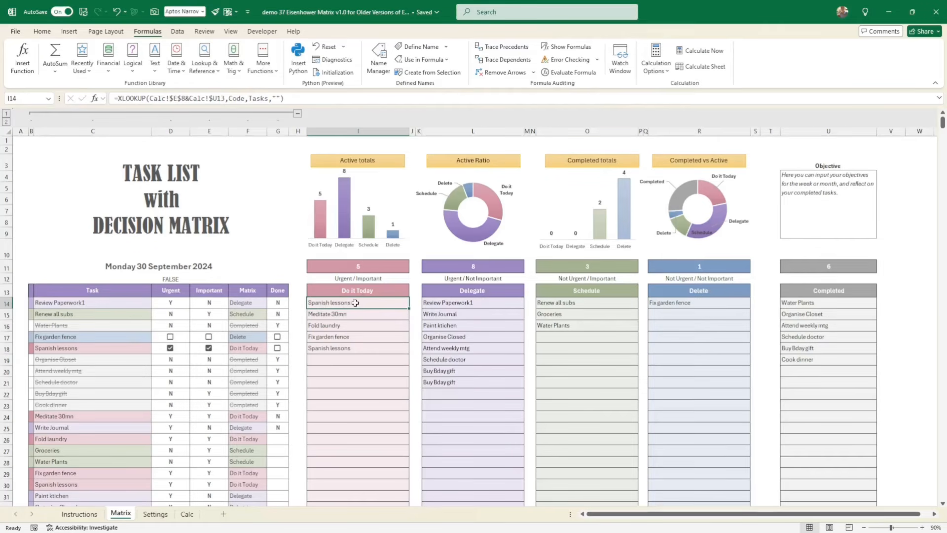
pyautogui.doubleClick(110, 348)
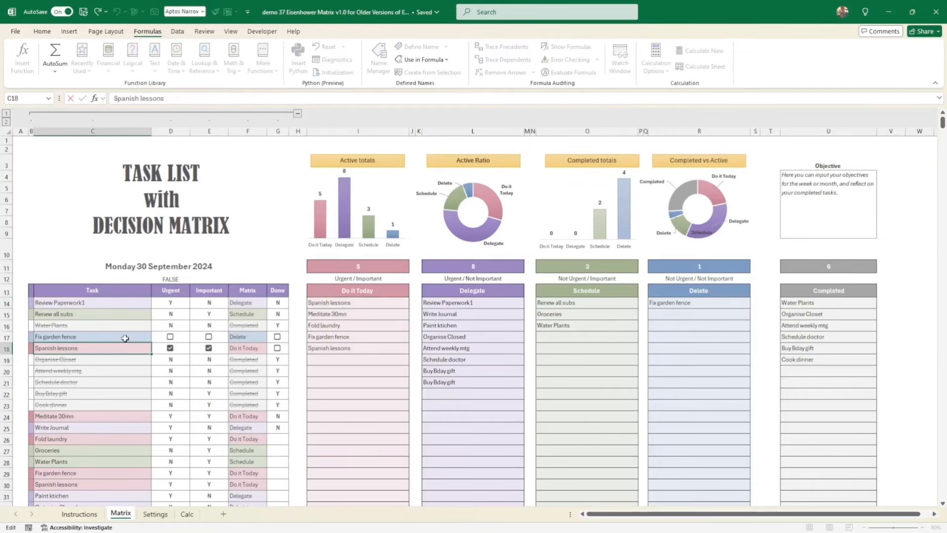
pyautogui.press('Return')
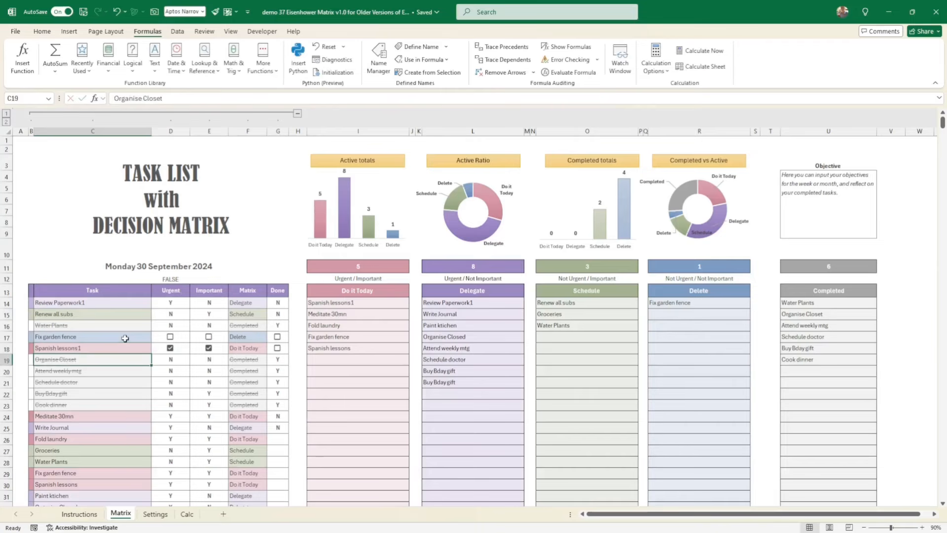
pyautogui.moveTo(353, 304); pyautogui.dragTo(353, 349)
pyautogui.click(353, 349)
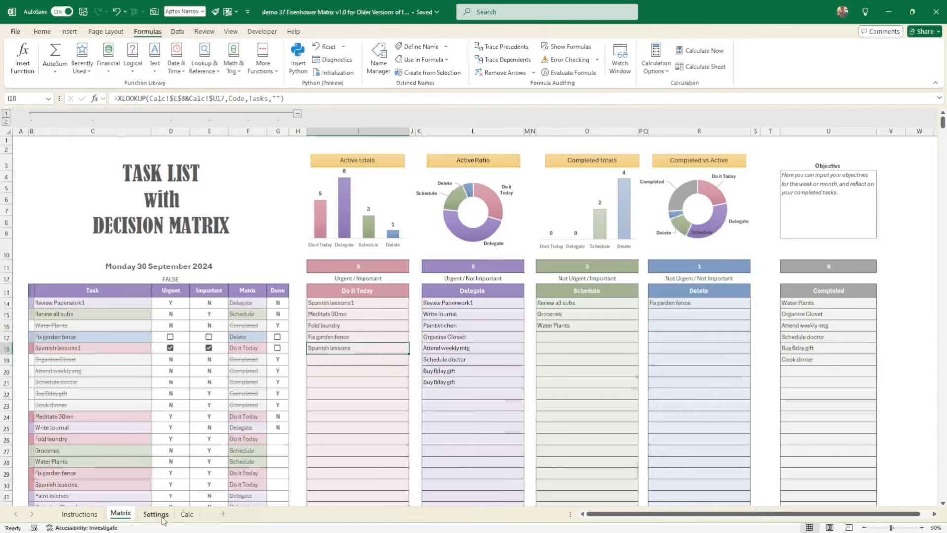
# - Check the first Matrix column entry's formula against the Translation column on the Calc sheet, and return to Matrix
pyautogui.click(246, 304)
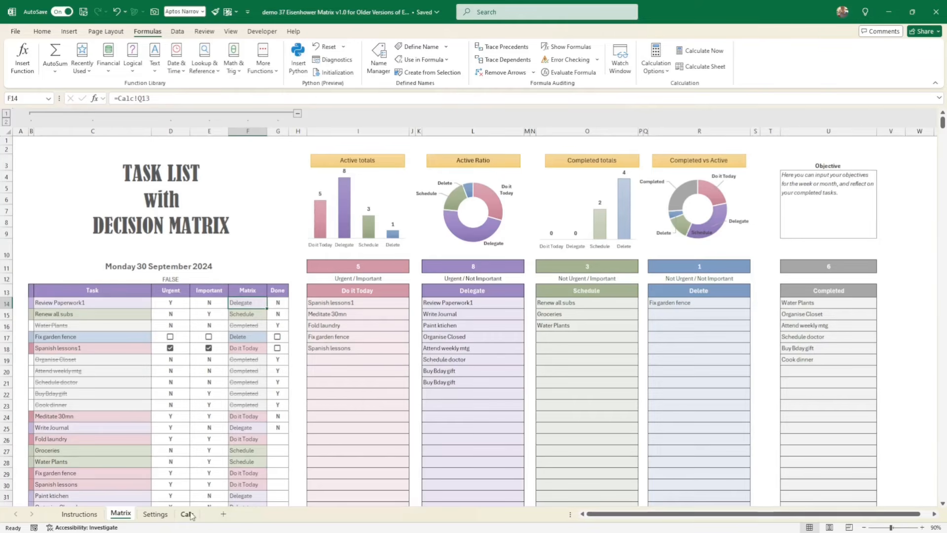
pyautogui.click(189, 515)
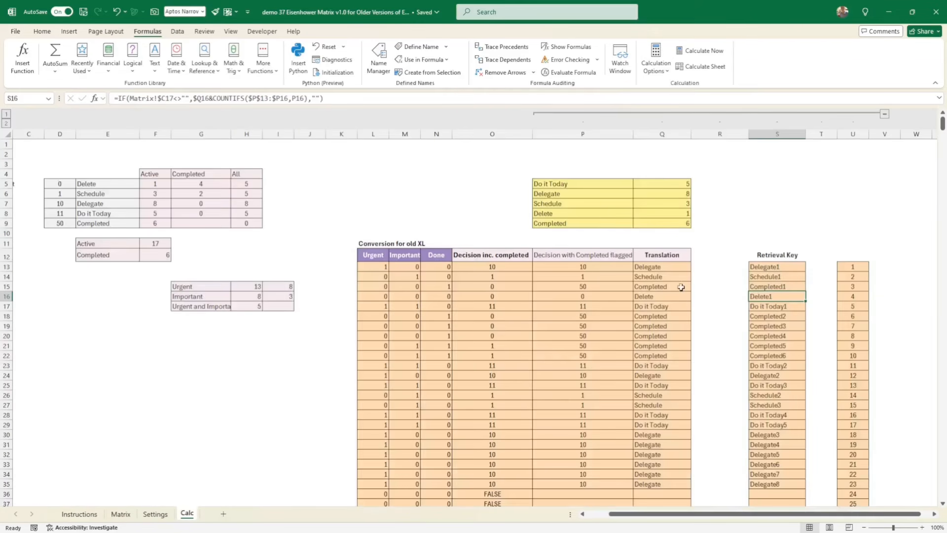
pyautogui.moveTo(650, 267); pyautogui.dragTo(656, 326)
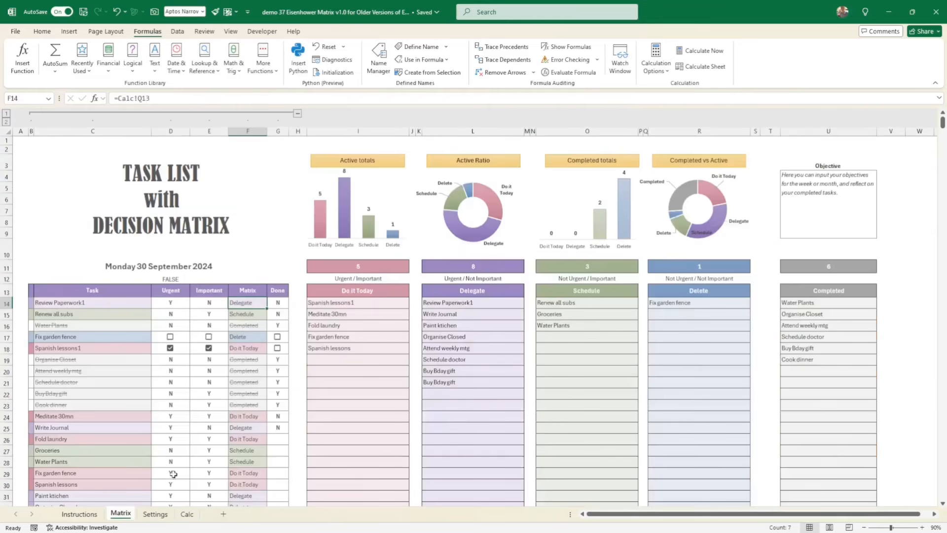
pyautogui.click(120, 515)
# - Review the conditional formatting rules applied to the first Matrix column entry in F14
pyautogui.click(42, 31)
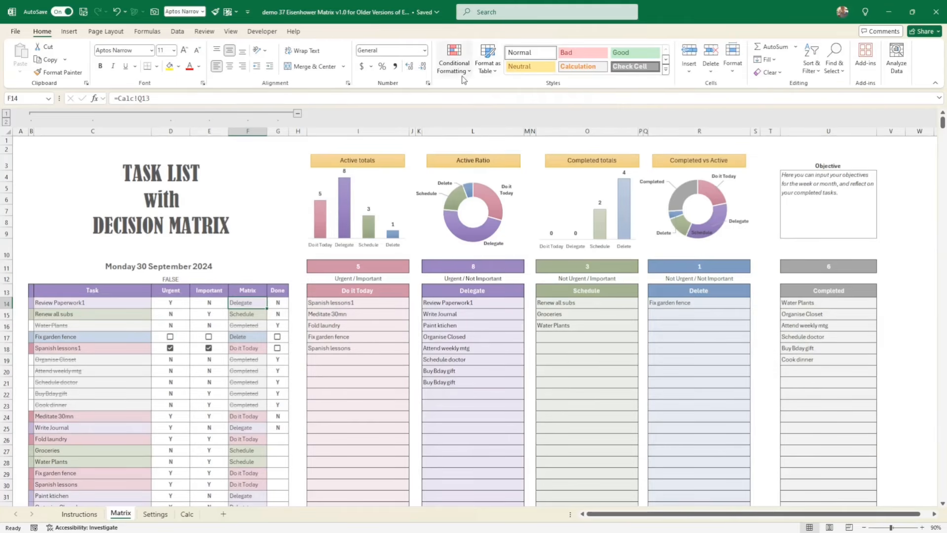
pyautogui.click(454, 62)
pyautogui.click(483, 221)
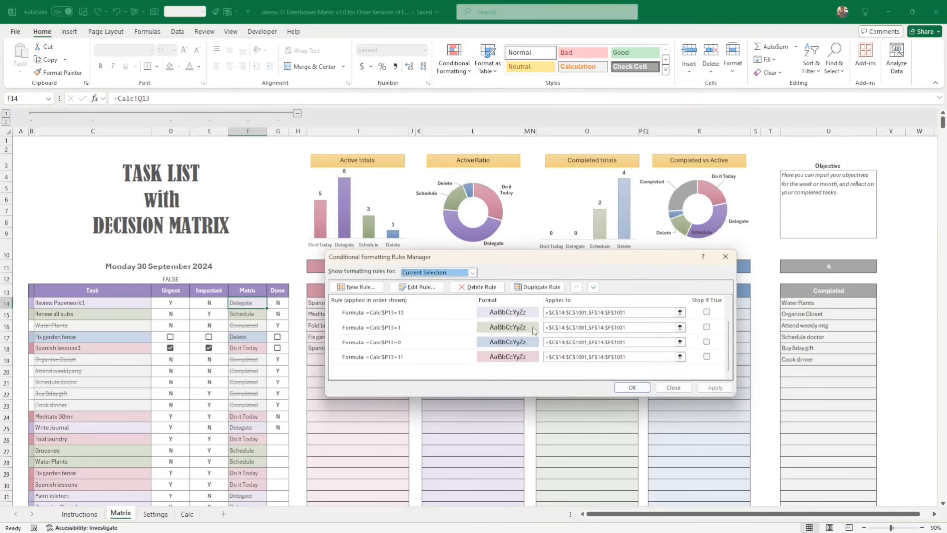
pyautogui.click(681, 389)
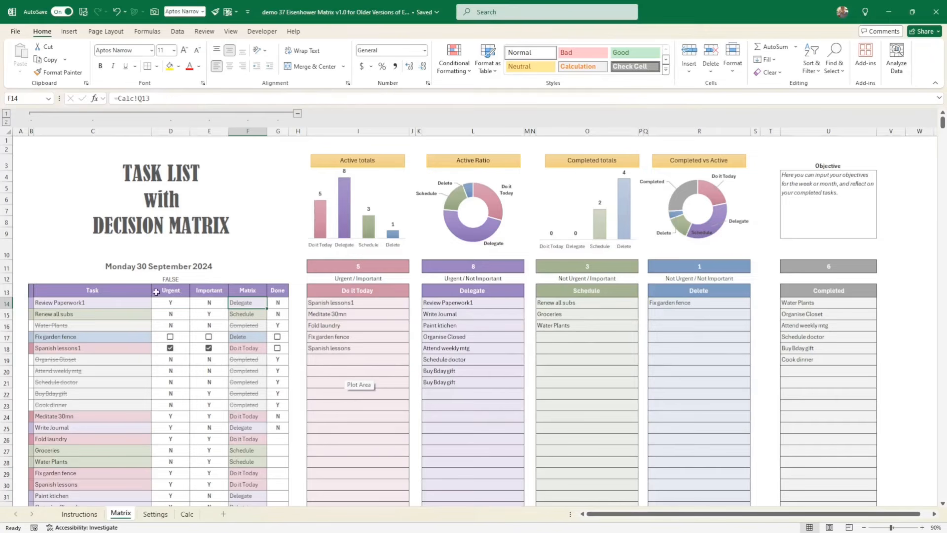
# - Browse the available theme colour sets without applying one
pyautogui.click(114, 31)
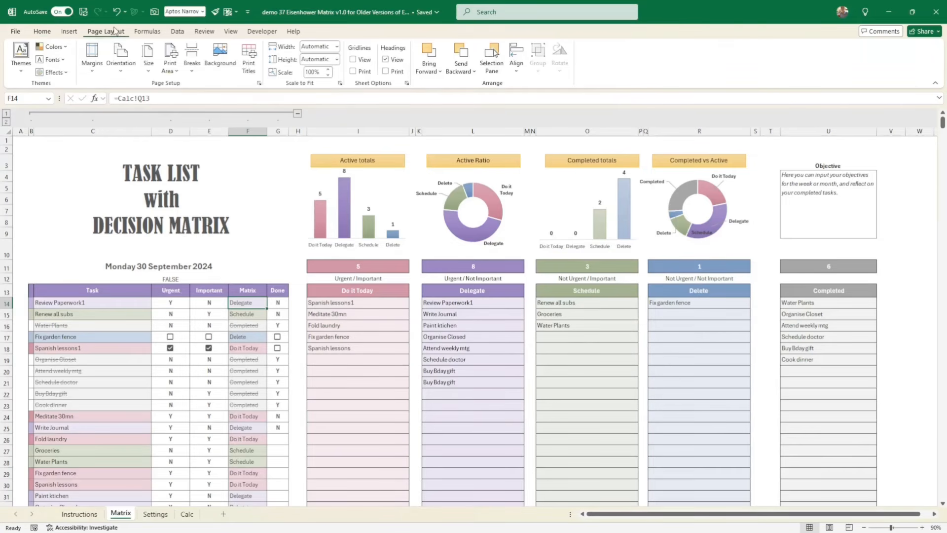
pyautogui.click(53, 46)
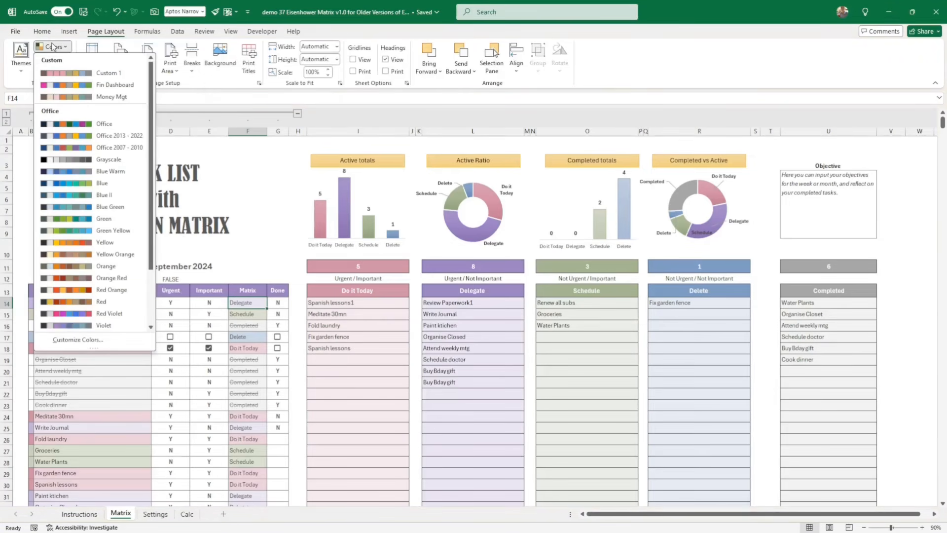
pyautogui.moveTo(153, 97); pyautogui.dragTo(157, 158)
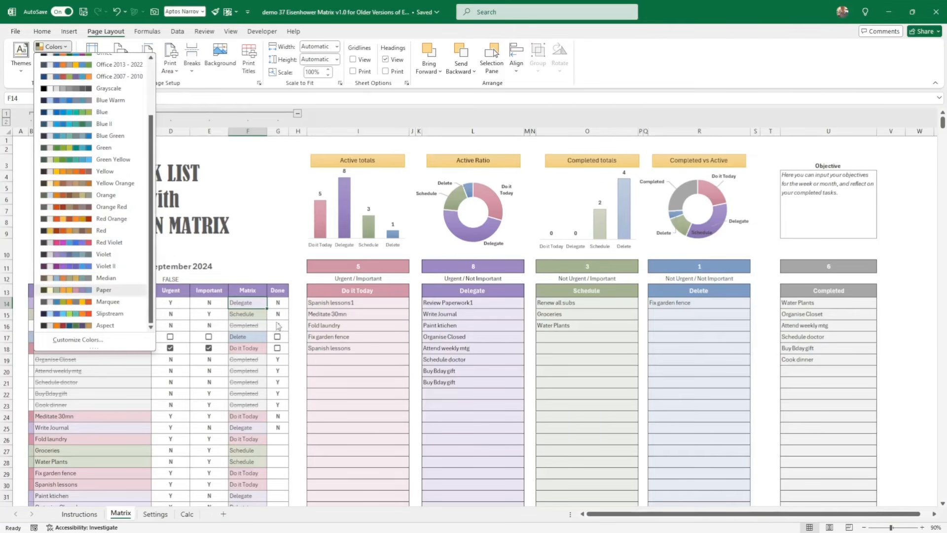
pyautogui.click(300, 372)
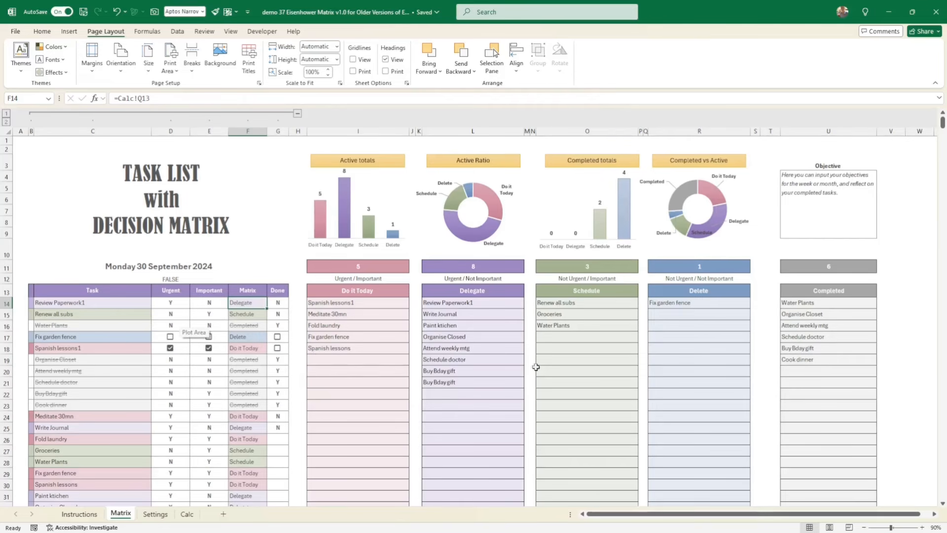
# - Examine the conversion table and the summary count tables on the Calc sheet, and return to Matrix
pyautogui.click(188, 514)
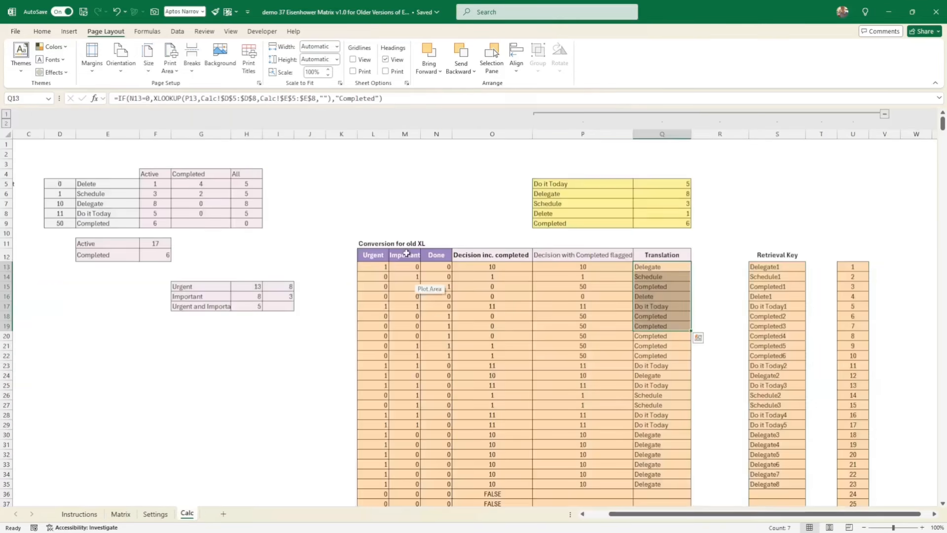
pyautogui.moveTo(393, 253); pyautogui.dragTo(888, 496)
pyautogui.moveTo(159, 166); pyautogui.dragTo(276, 319)
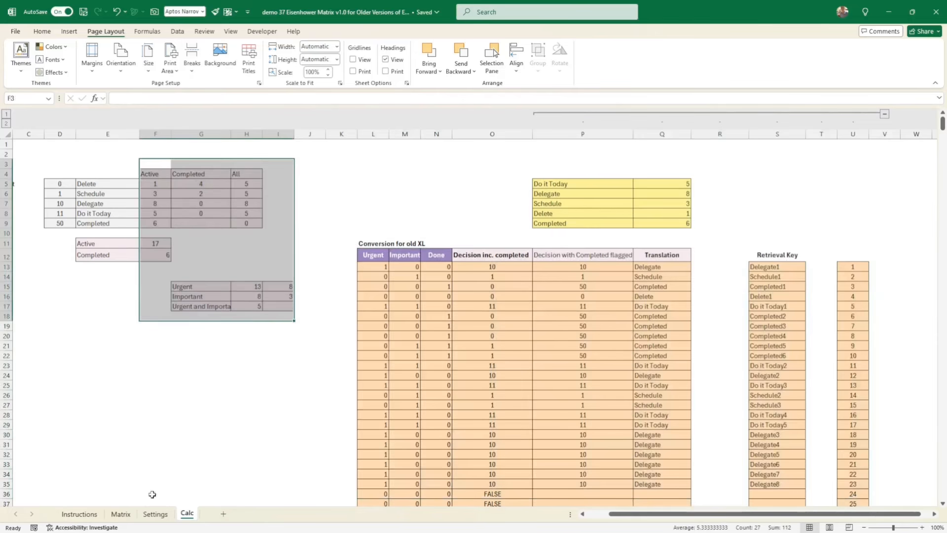
pyautogui.click(121, 514)
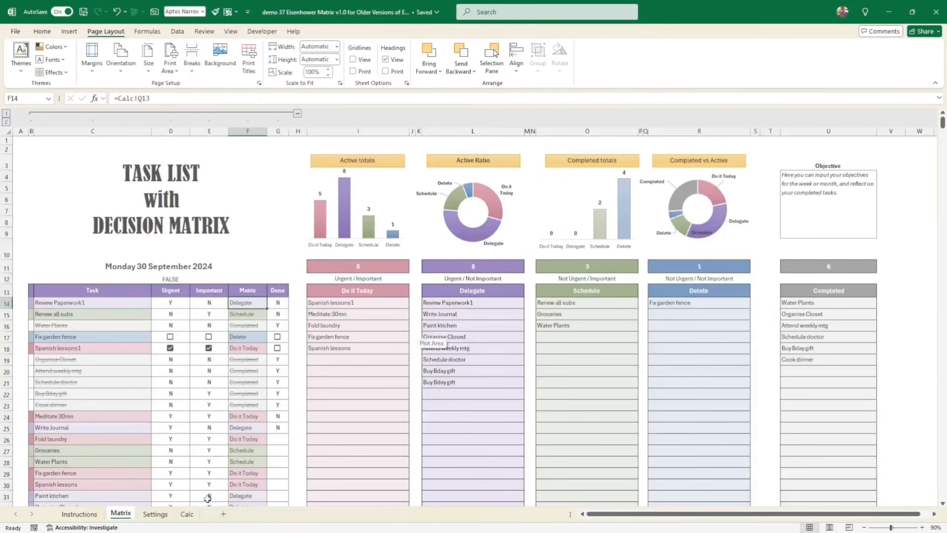
# - Inspect the Active count formula for Delete on the Calc sheet, along with the category names and their codes
pyautogui.click(187, 514)
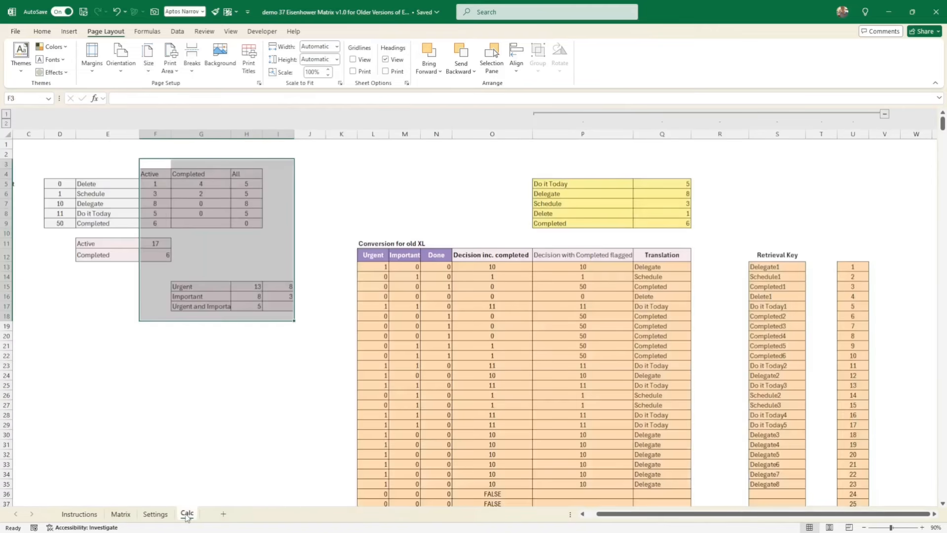
pyautogui.click(157, 183)
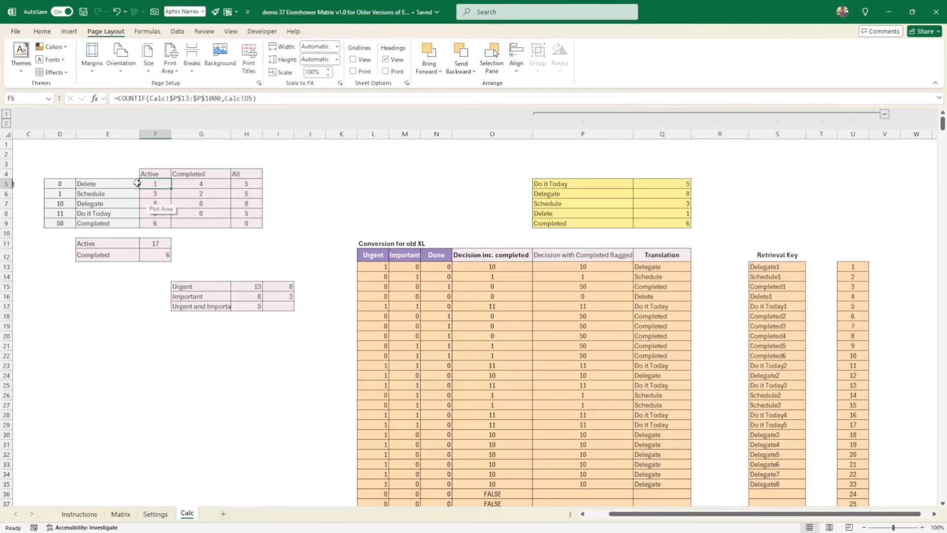
pyautogui.moveTo(97, 193); pyautogui.dragTo(102, 211)
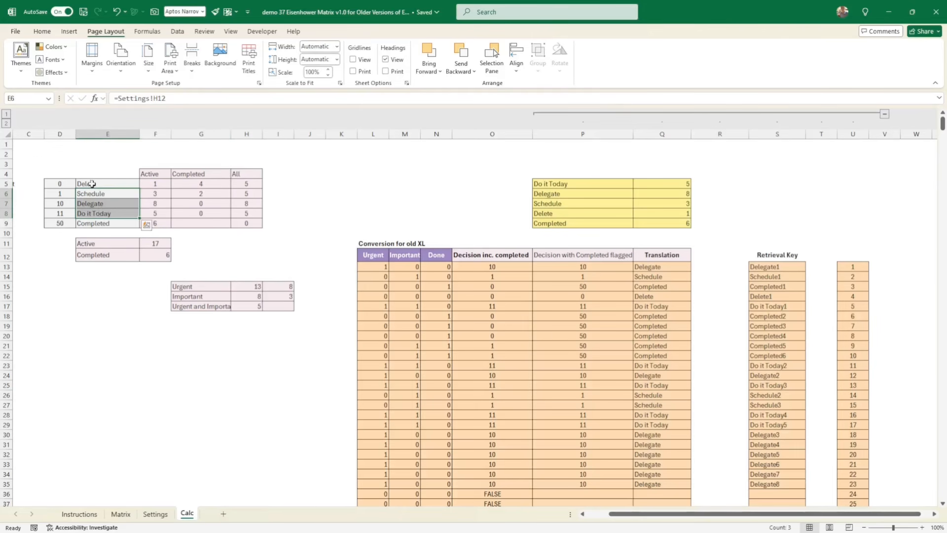
pyautogui.click(154, 185)
pyautogui.moveTo(68, 184); pyautogui.dragTo(63, 212)
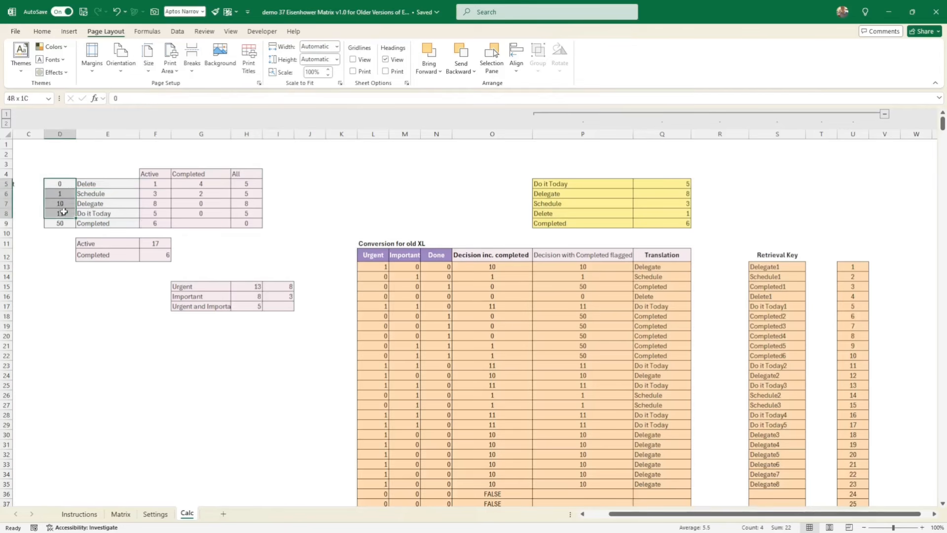
# - Compare the Completed counts column with the Decision inc. completed and Decision with Completed flagged columns
pyautogui.click(215, 175)
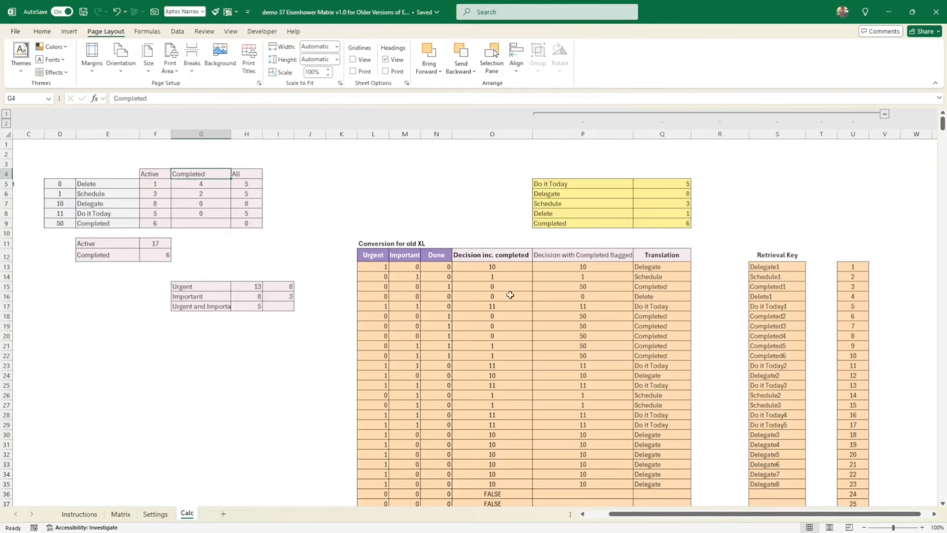
pyautogui.moveTo(508, 259); pyautogui.dragTo(558, 257)
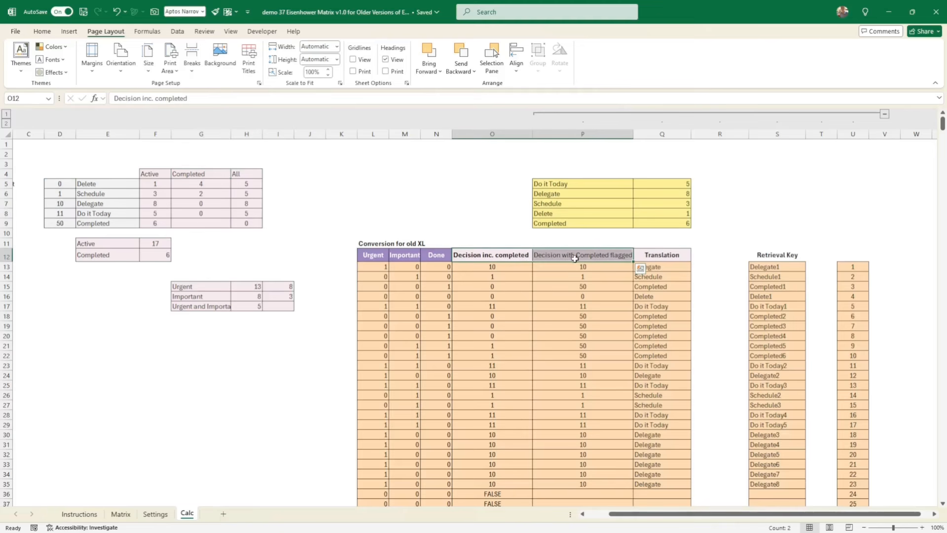
pyautogui.click(508, 267)
pyautogui.click(558, 256)
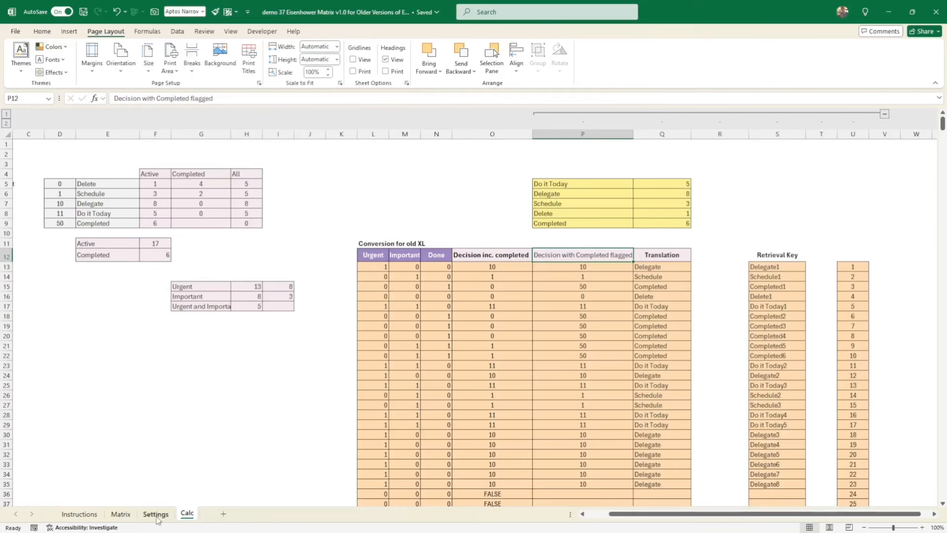
# - Check the Do it Today total's source formula on Matrix against the Calc counts, and examine the Completed totals and Completed vs Active charts
pyautogui.click(120, 514)
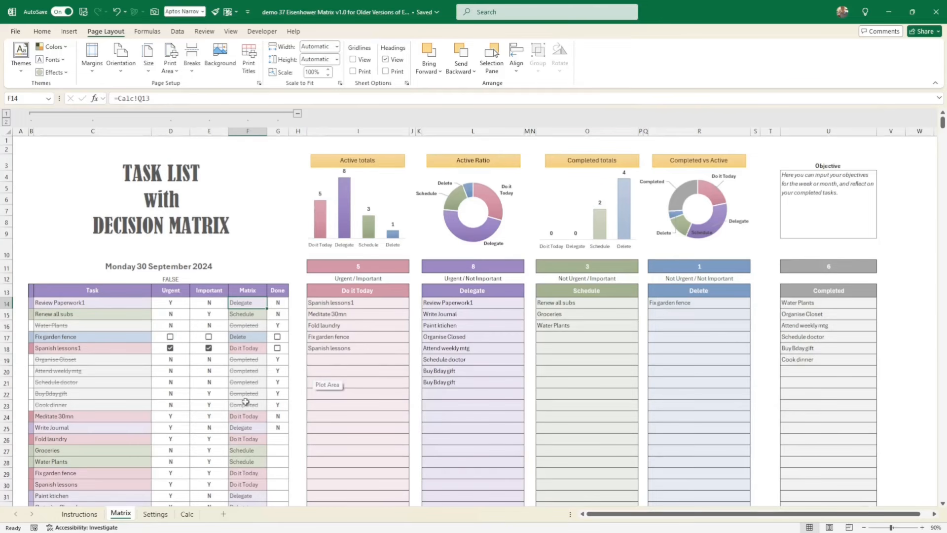
pyautogui.click(360, 268)
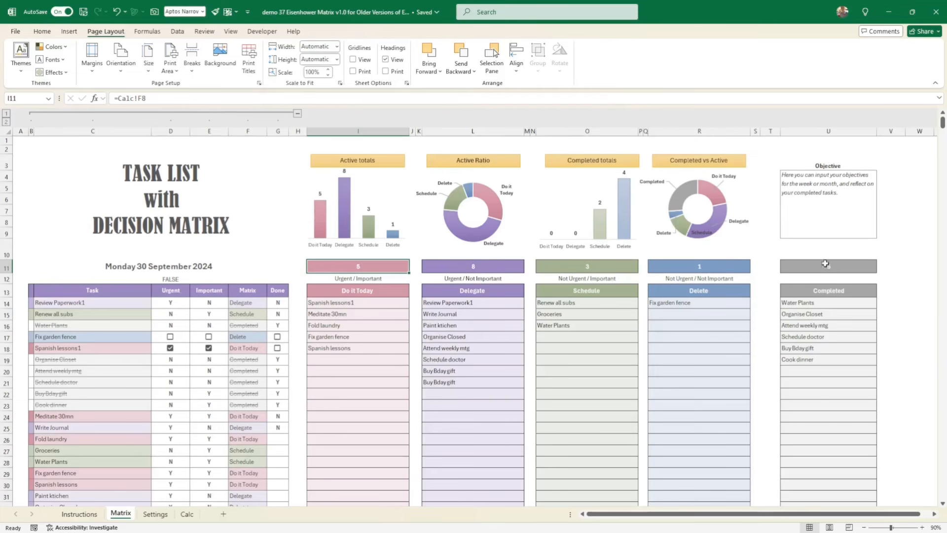
pyautogui.click(189, 515)
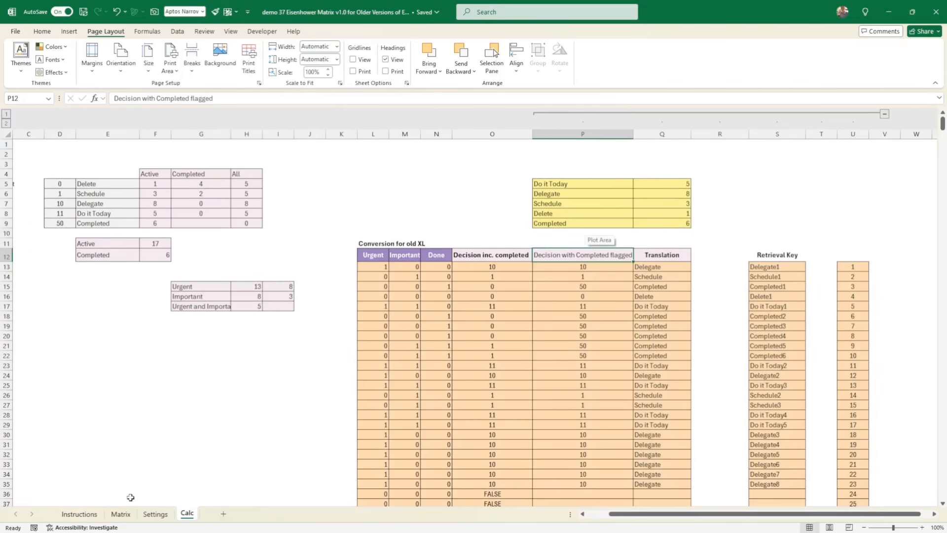
pyautogui.click(120, 514)
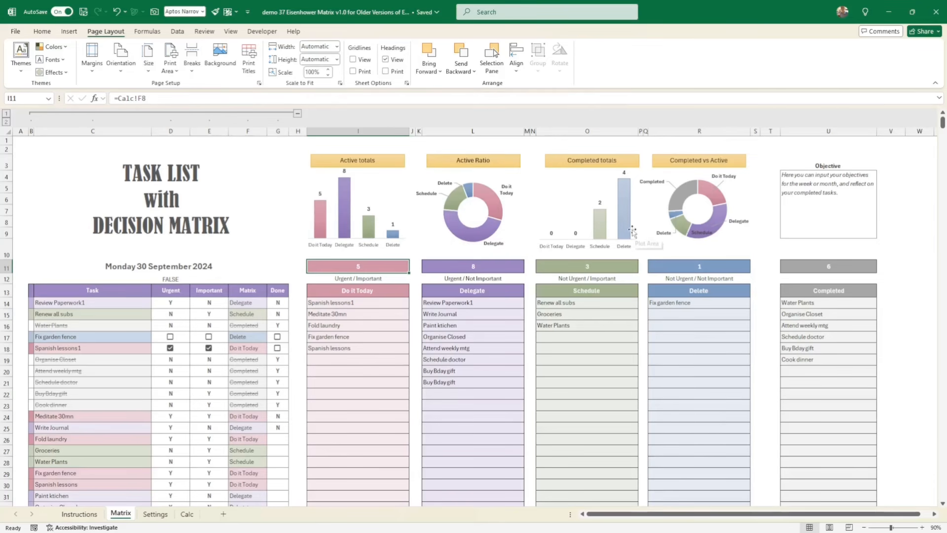
pyautogui.moveTo(630, 209)
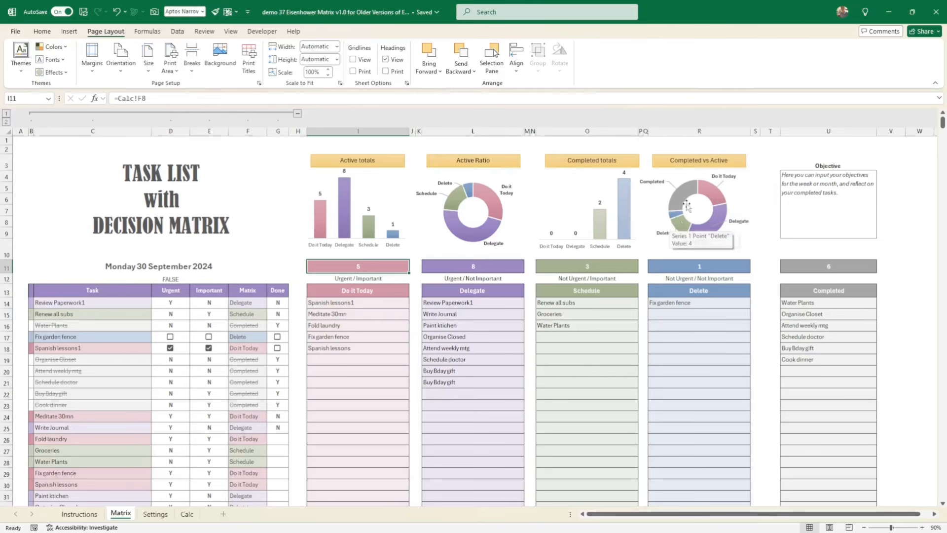
pyautogui.moveTo(684, 198)
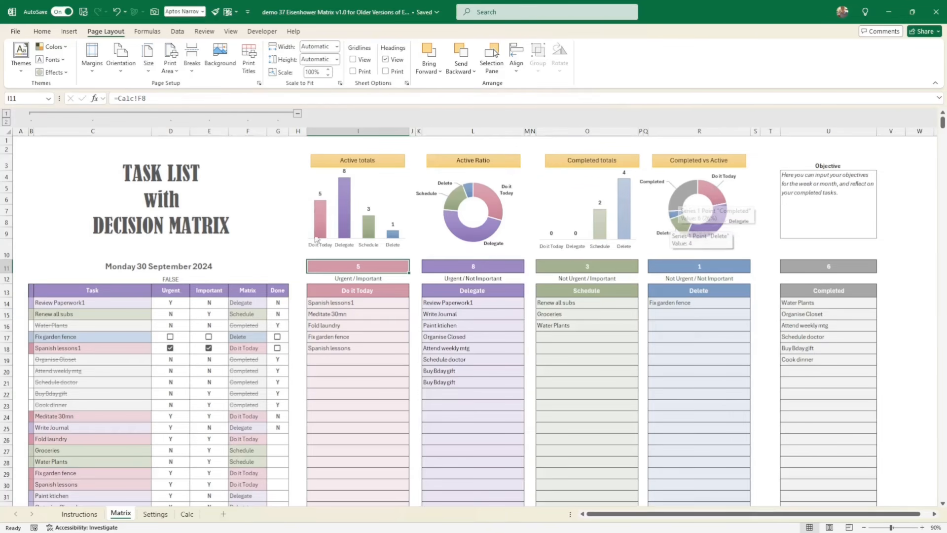
# - Inspect the title and the date cell's TODAY formula, and open the date cell's custom number format
pyautogui.click(149, 214)
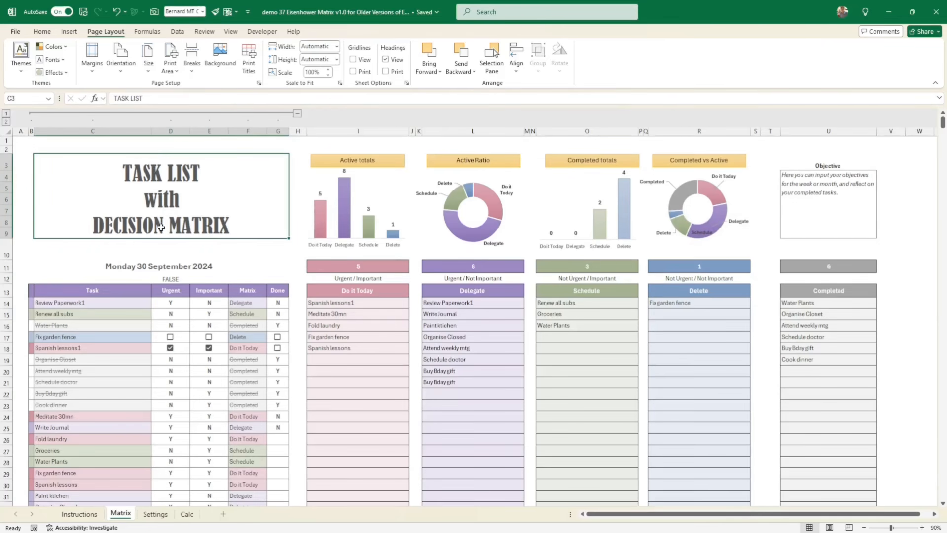
pyautogui.click(41, 32)
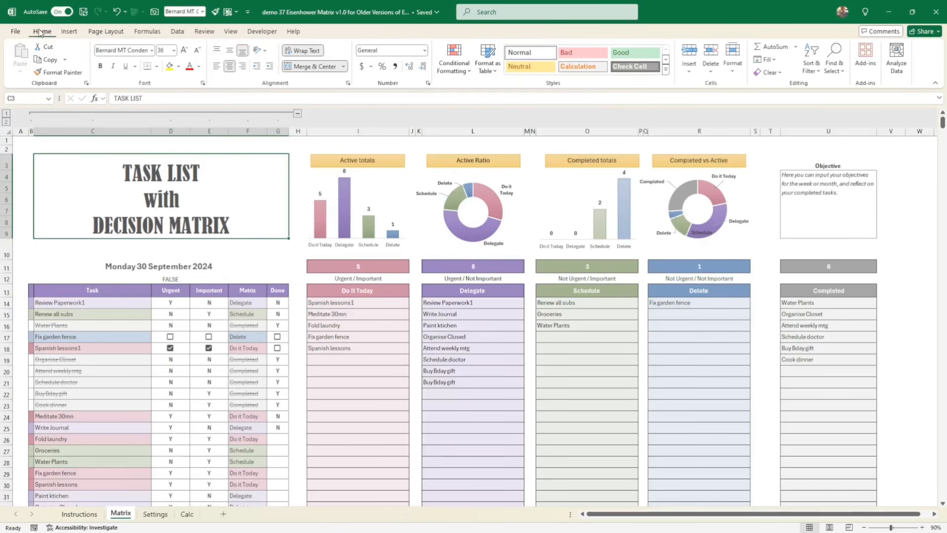
pyautogui.click(188, 267)
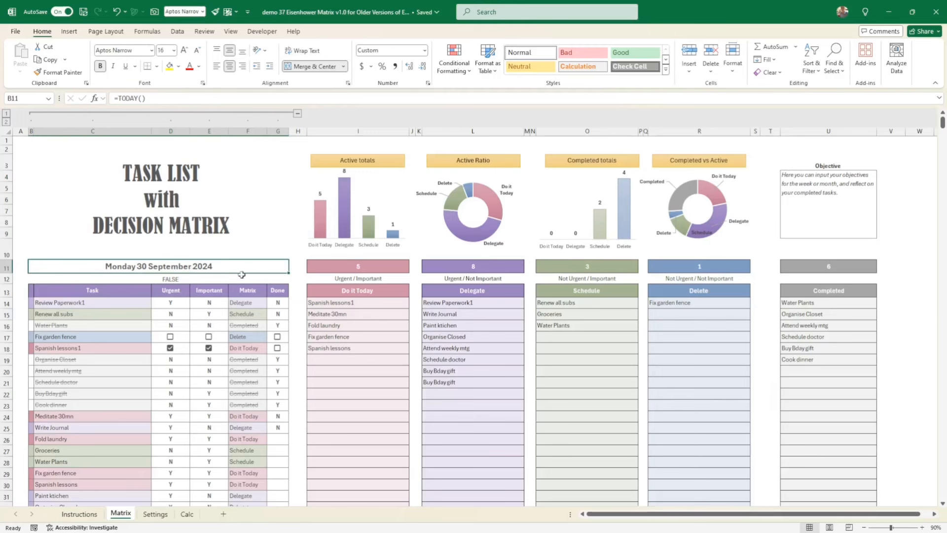
pyautogui.rightClick(196, 267)
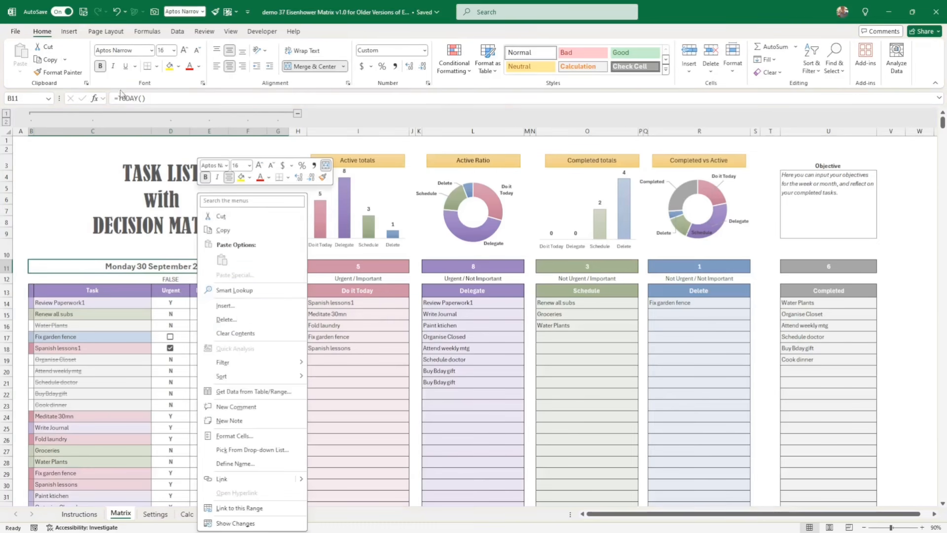
pyautogui.click(236, 436)
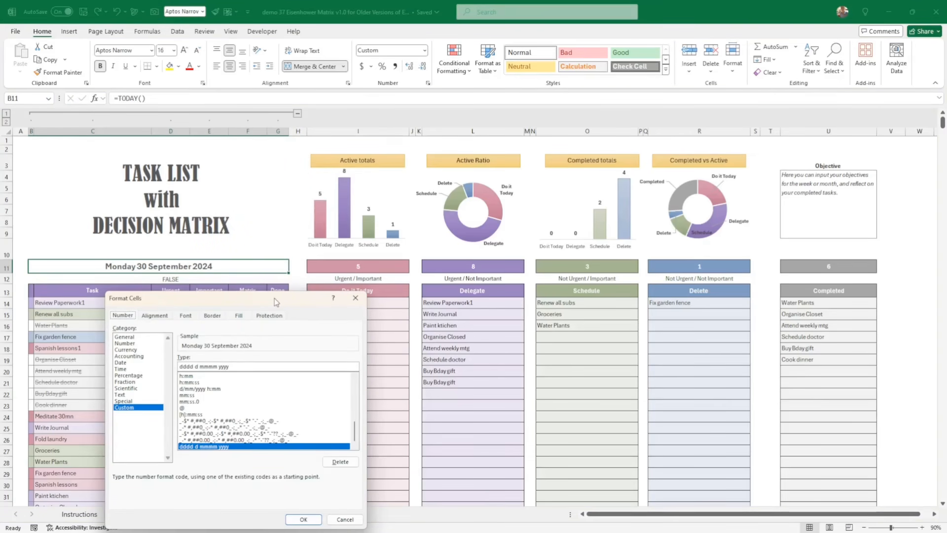
pyautogui.moveTo(274, 298); pyautogui.dragTo(430, 154)
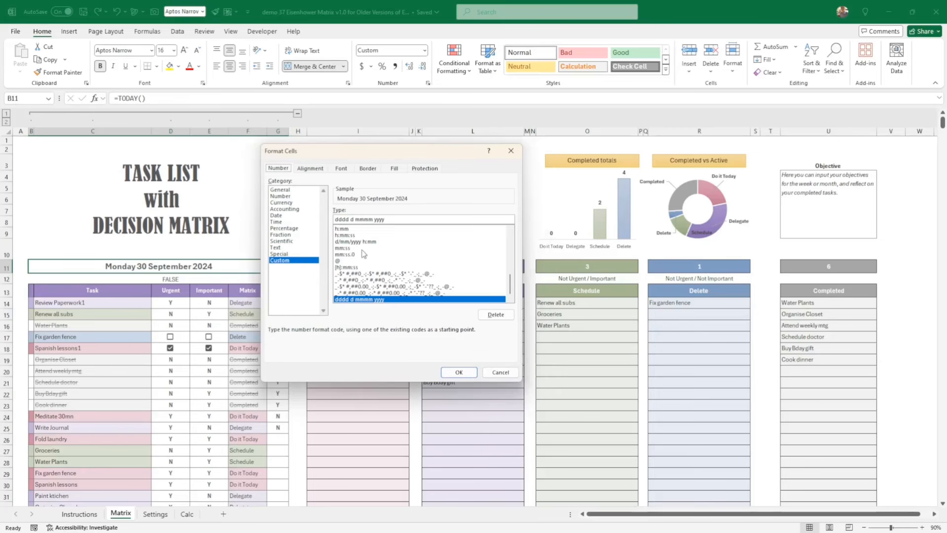
# - Try shorter weekday and month codes in the date's custom format, and restore it to dddd d mmmm yyyy
pyautogui.click(336, 219)
pyautogui.press('BackSpace')
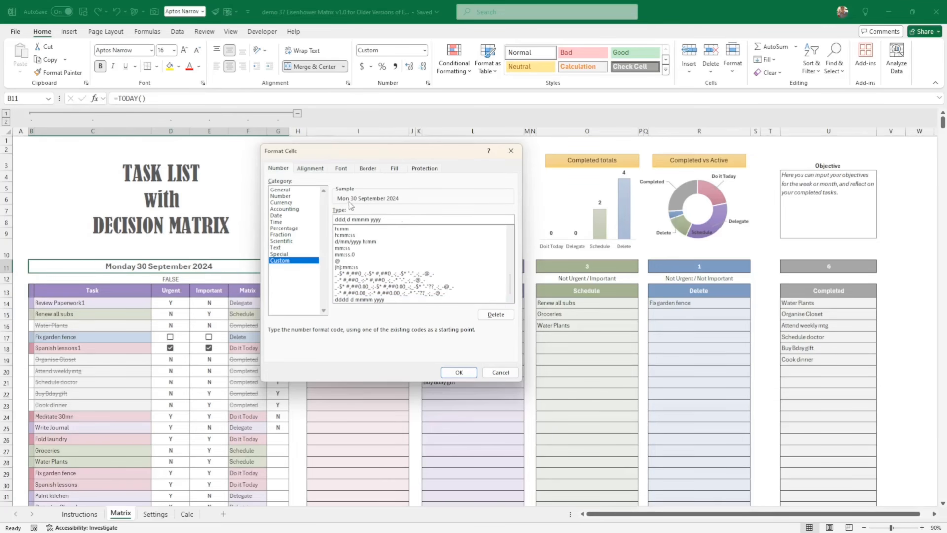
pyautogui.press('BackSpace')
pyautogui.write('dd')
pyautogui.press('BackSpace')
pyautogui.write('m')
pyautogui.click(461, 372)
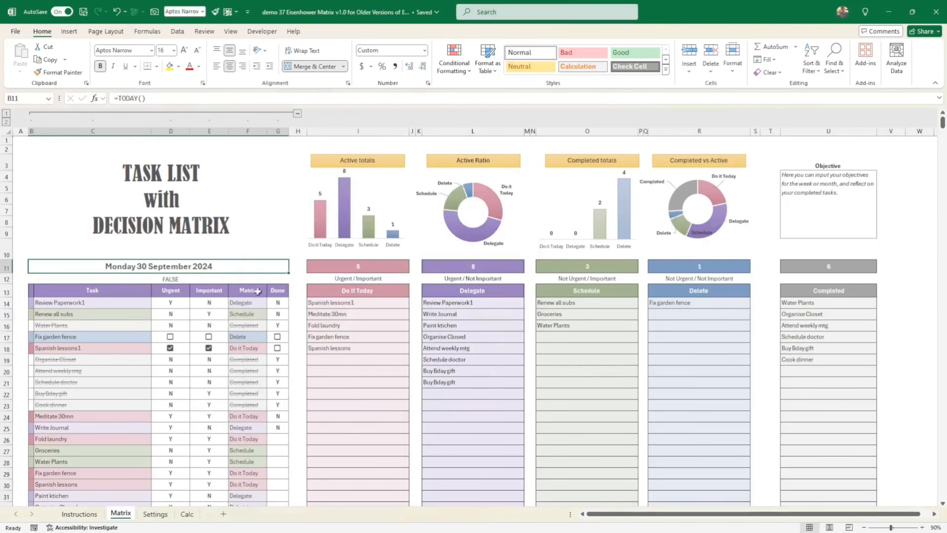
# - Examine the empty rows below the task list and the XLOOKUP formulas in the Completed and Do it Today lists
pyautogui.scroll(-13, 258, 292)
pyautogui.scroll(-6, 260, 313)
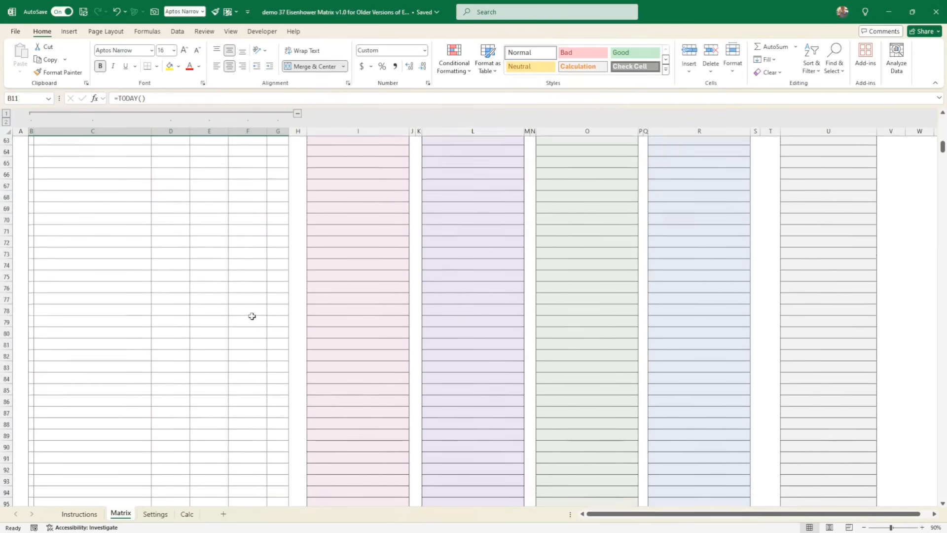
pyautogui.scroll(-3, 799, 312)
pyautogui.scroll(20, 799, 312)
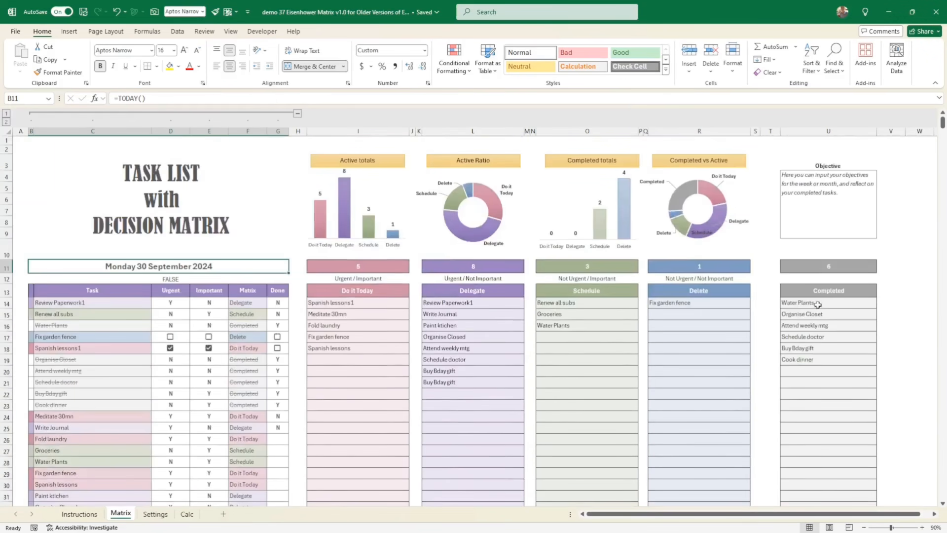
pyautogui.moveTo(818, 305); pyautogui.dragTo(809, 417)
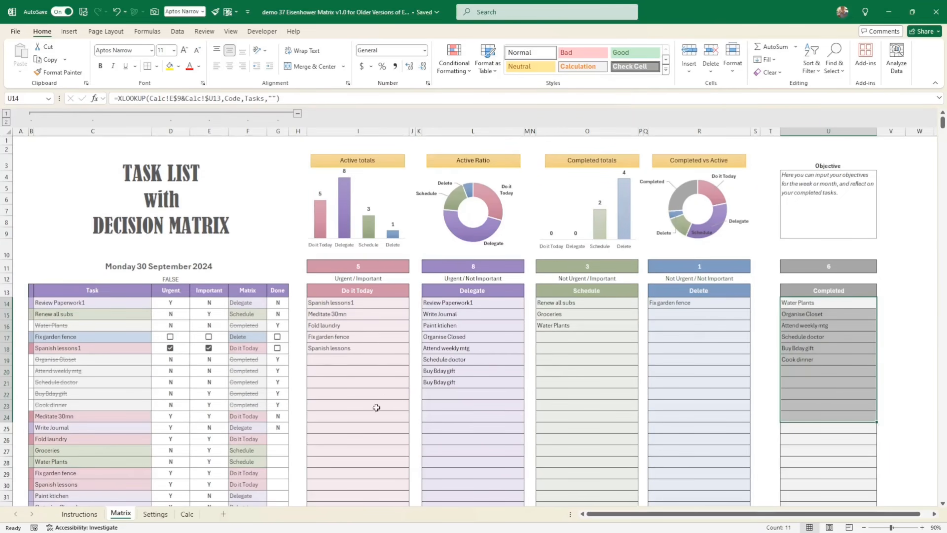
pyautogui.click(318, 360)
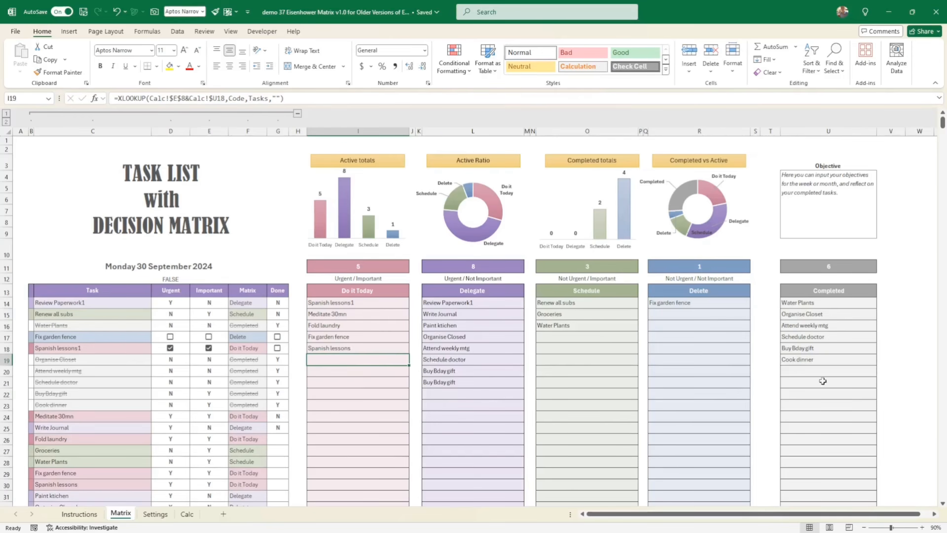
# - Examine the four action lists from Do it Today to Delete, including the XLOOKUP formulas in the Delete list's blank rows
pyautogui.scroll(-2, 821, 380)
pyautogui.scroll(-2, 869, 365)
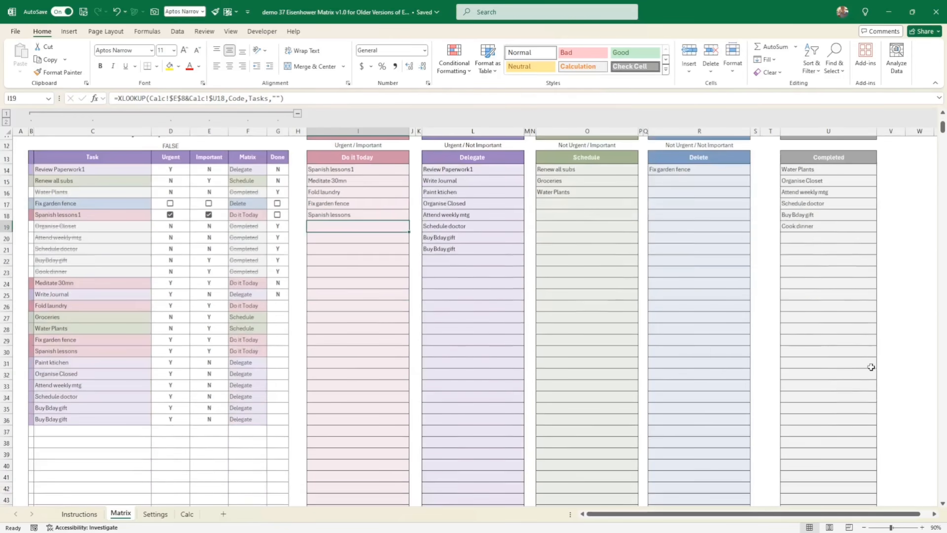
pyautogui.scroll(3, 859, 361)
pyautogui.click(691, 321)
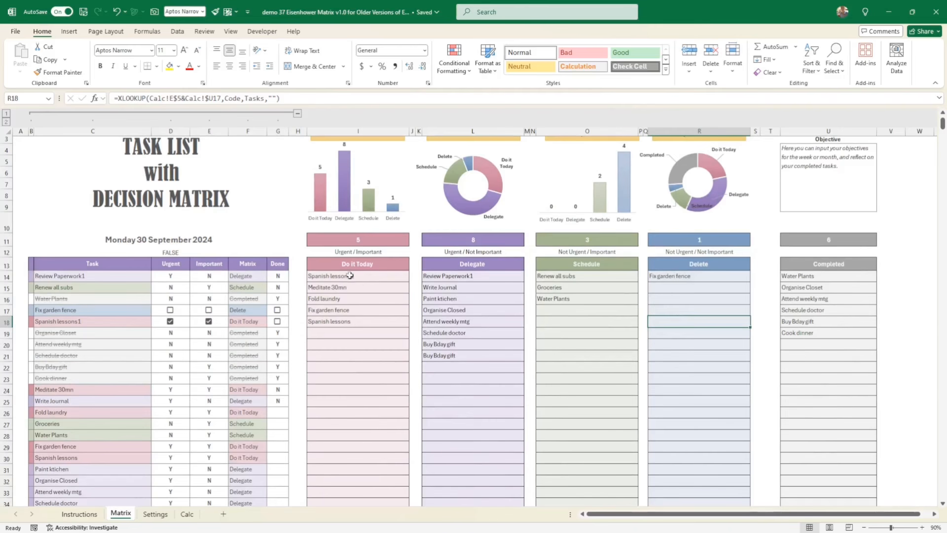
pyautogui.moveTo(349, 276); pyautogui.dragTo(684, 399)
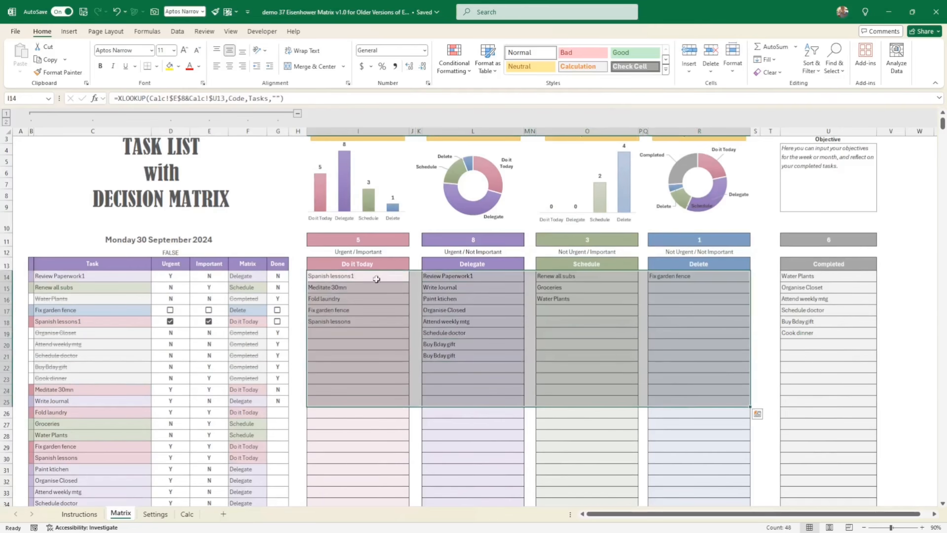
pyautogui.click(712, 432)
pyautogui.scroll(-1, 717, 425)
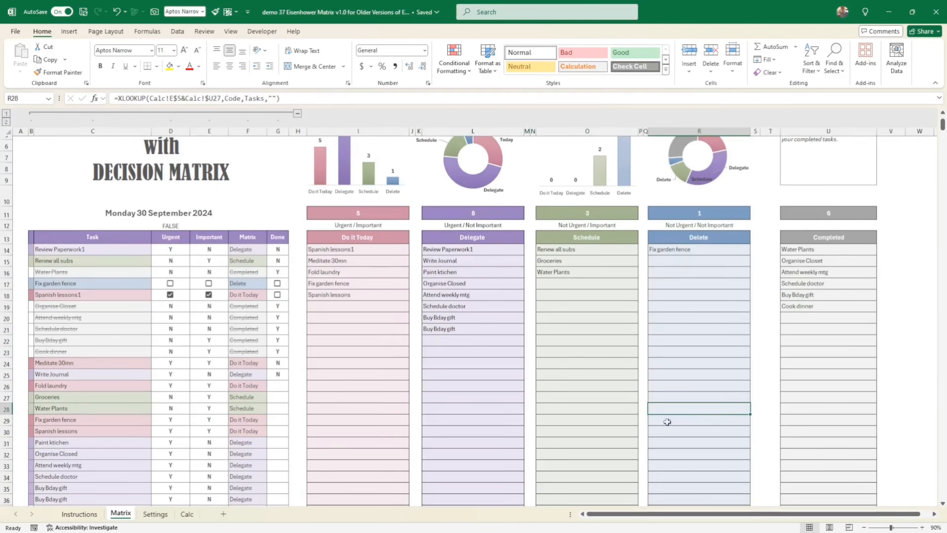
pyautogui.scroll(2, 802, 404)
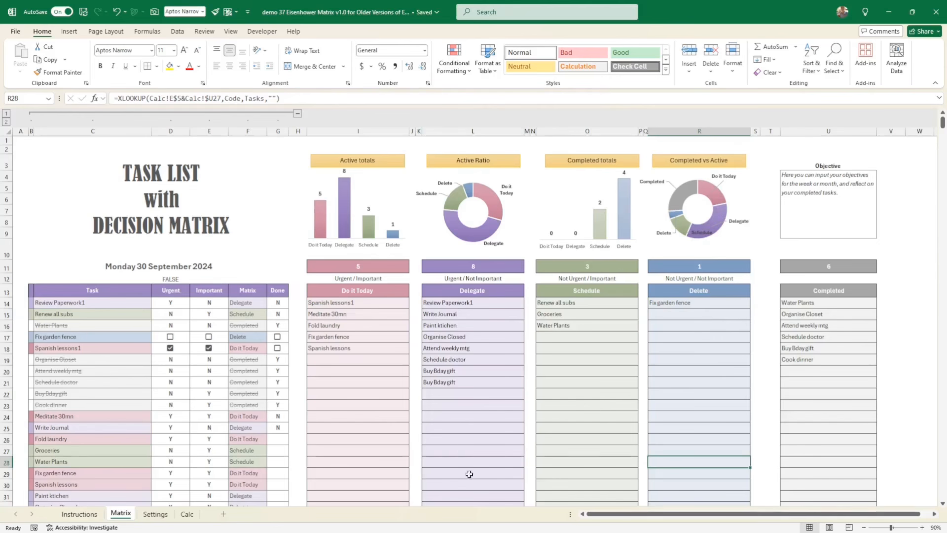
# - Enlarge the font of the Objective heading above the objectives text box
pyautogui.click(806, 231)
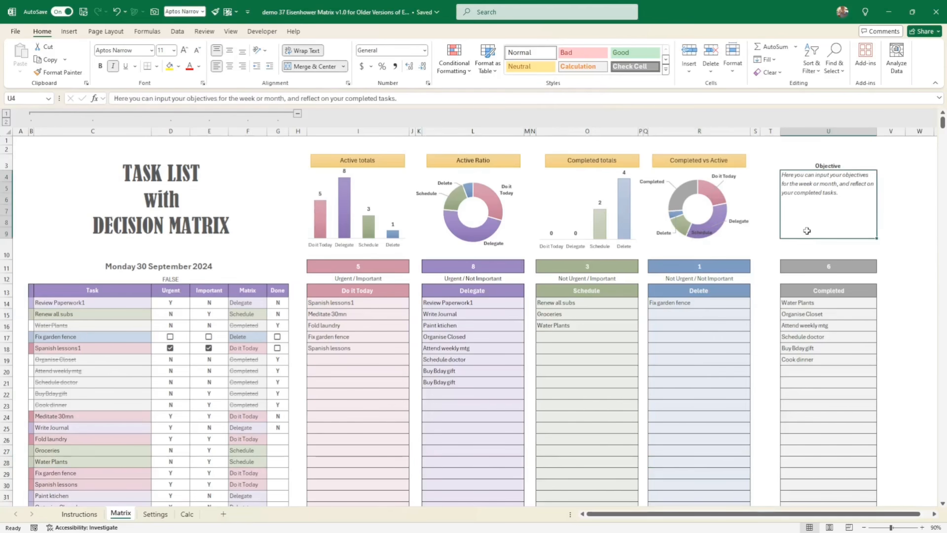
pyautogui.click(828, 162)
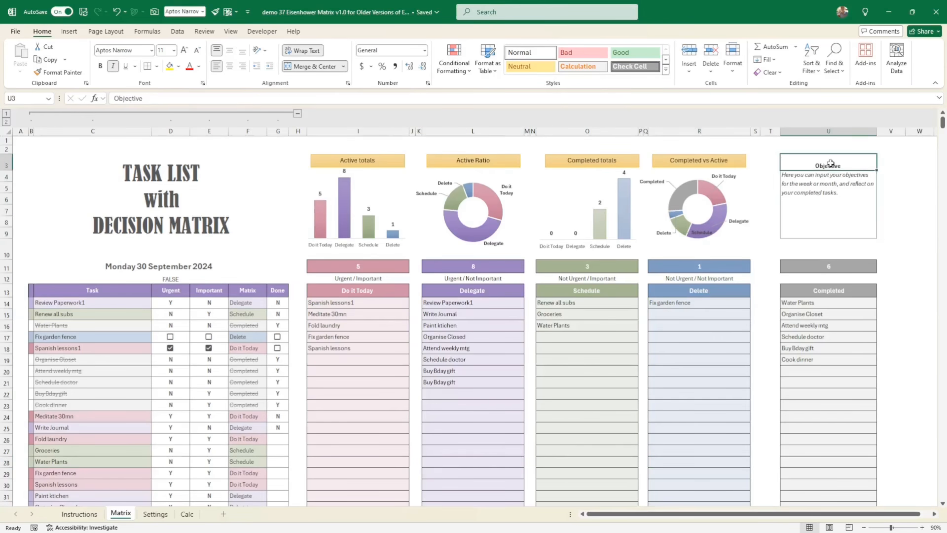
pyautogui.click(185, 50)
pyautogui.click(185, 50)
pyautogui.click(184, 51)
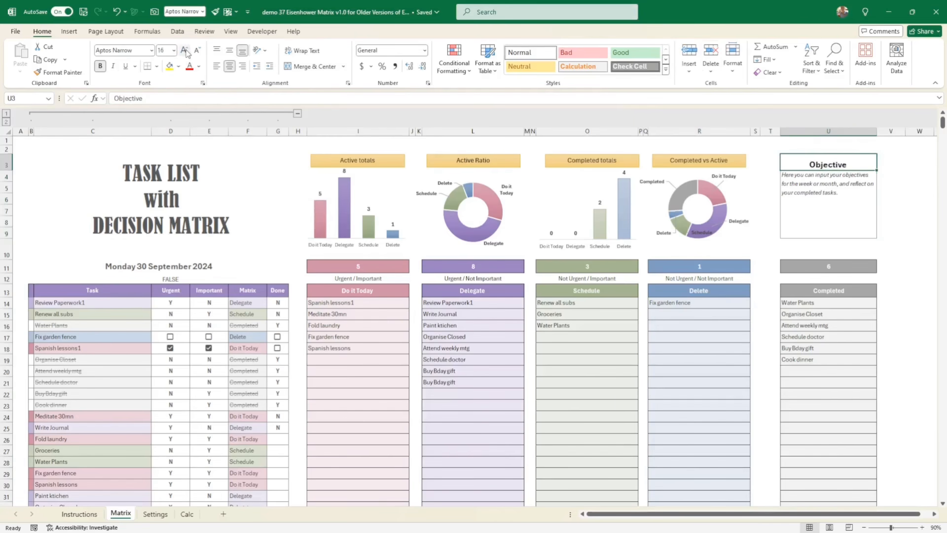
pyautogui.click(185, 50)
pyautogui.click(197, 51)
pyautogui.click(835, 186)
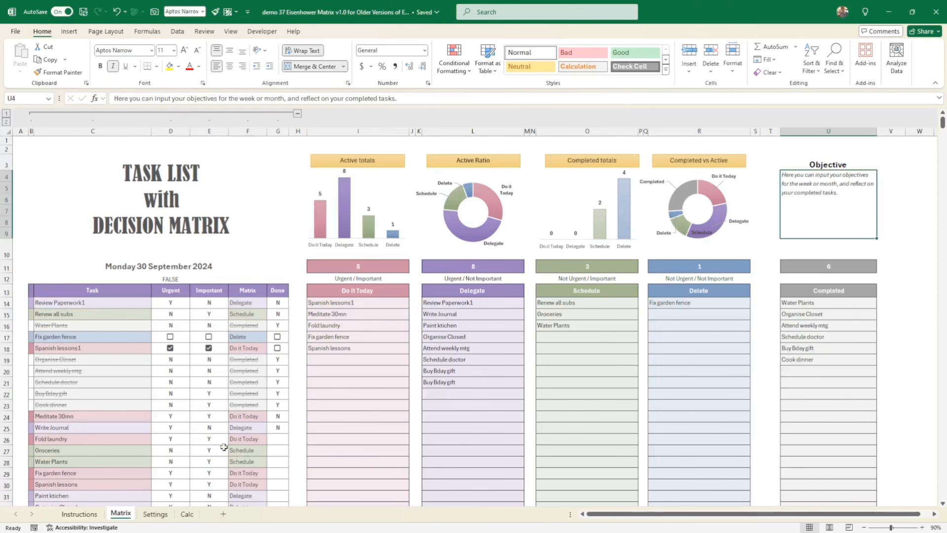
# - Inspect the color-coded matrix cells on the Settings sheet and the four Step 2 actions they refer to
pyautogui.click(154, 514)
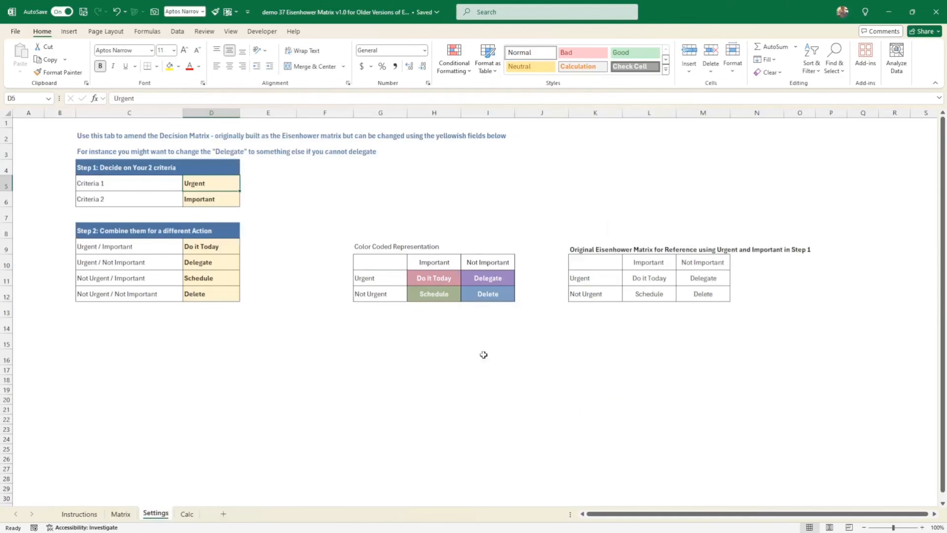
pyautogui.click(434, 277)
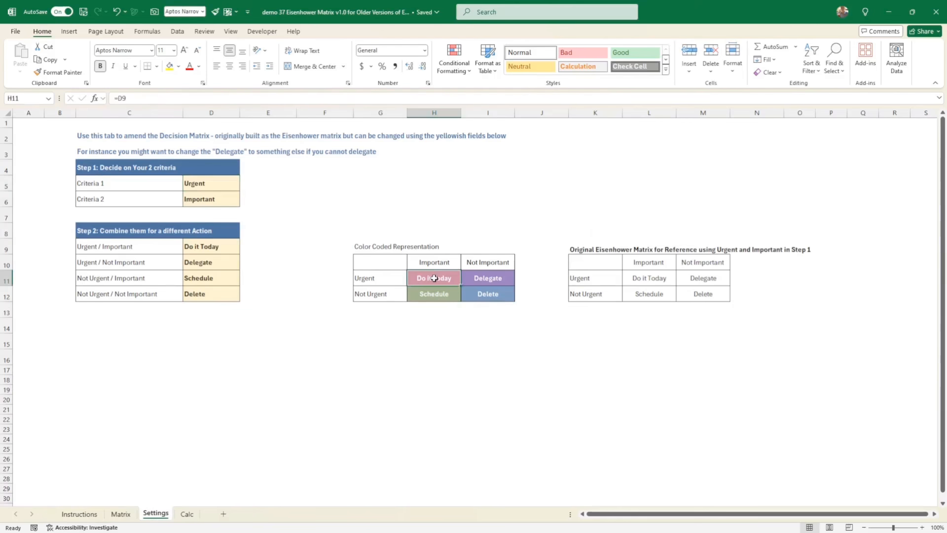
pyautogui.click(485, 276)
pyautogui.click(440, 293)
pyautogui.click(501, 294)
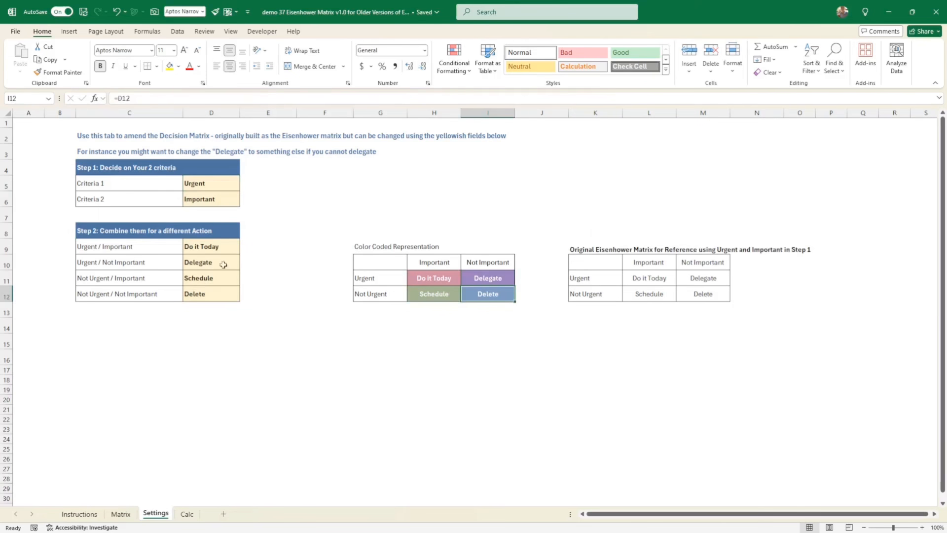
pyautogui.moveTo(206, 242); pyautogui.dragTo(200, 291)
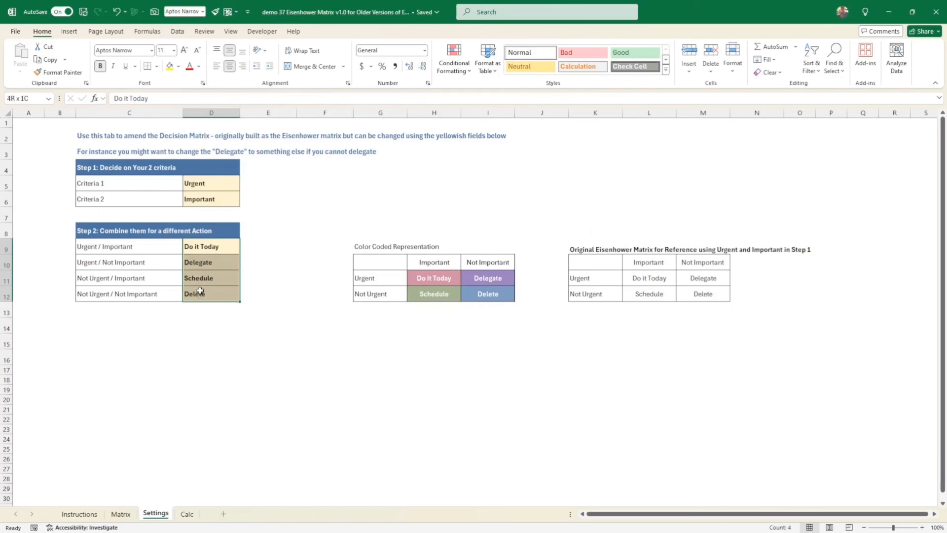
# - Check the Urgent label and Important total formulas on the Calc sheet, and return to Matrix
pyautogui.click(190, 514)
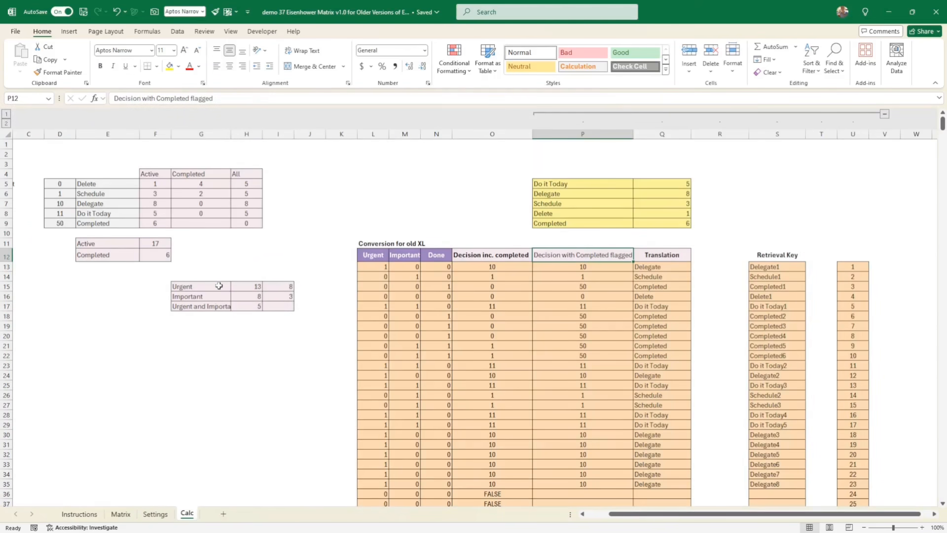
pyautogui.click(200, 287)
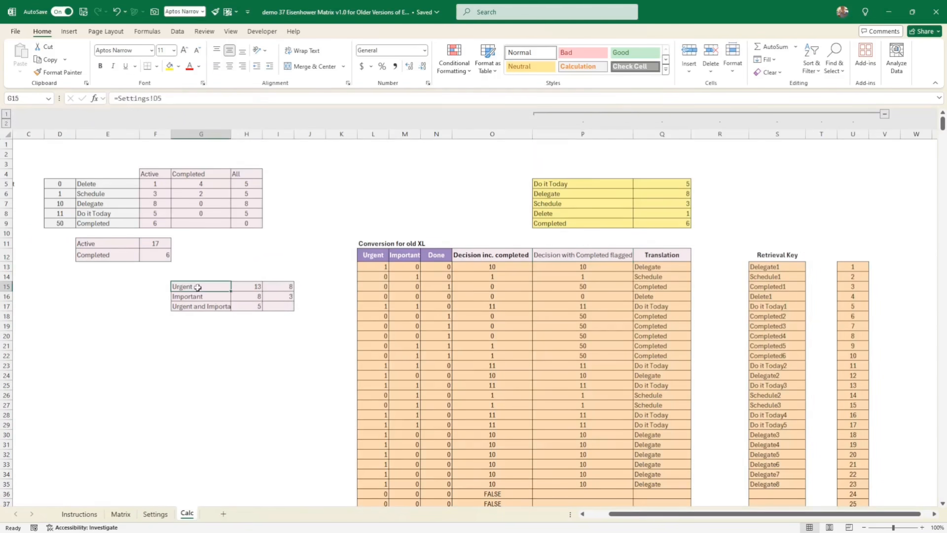
pyautogui.click(248, 298)
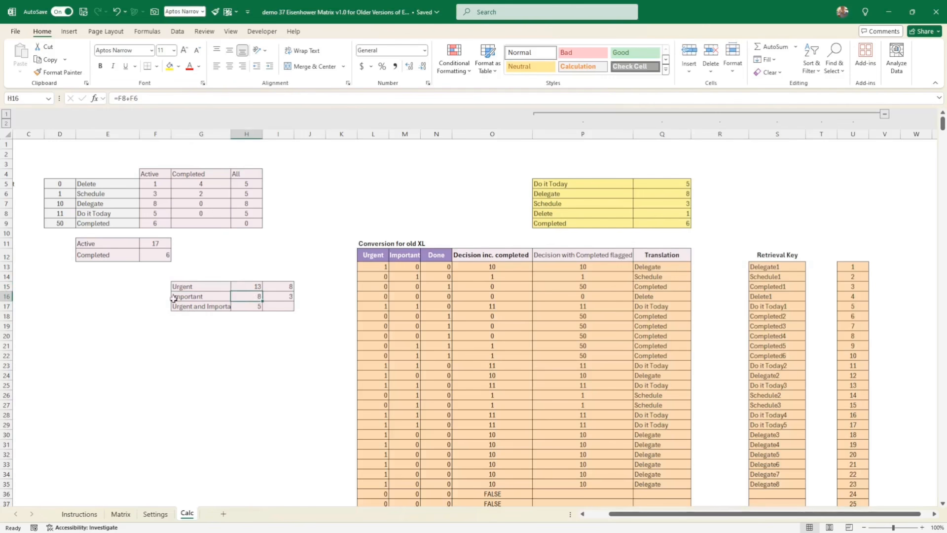
pyautogui.click(147, 516)
pyautogui.click(121, 515)
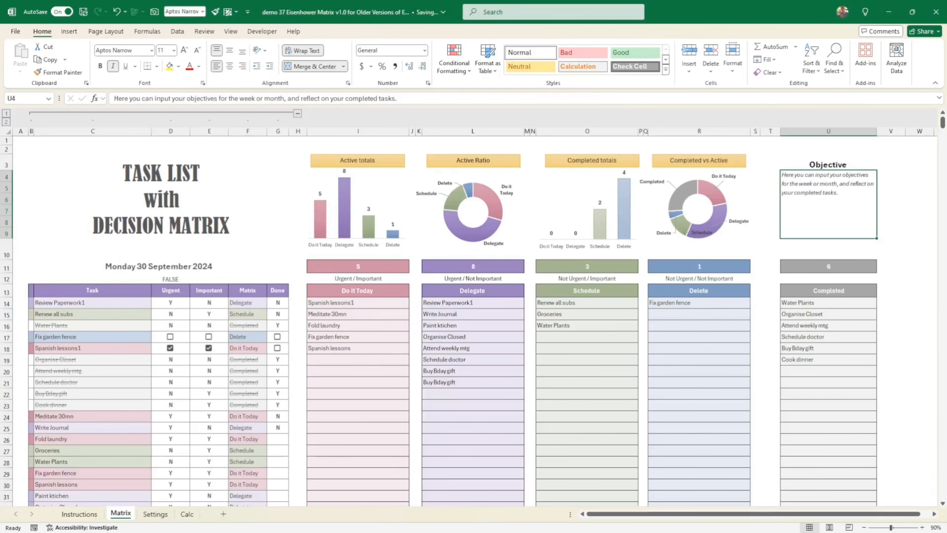
# - Compare a Do it Today XLOOKUP formula on Matrix with the category codes and Retrieval Key formula on Calc
pyautogui.click(378, 395)
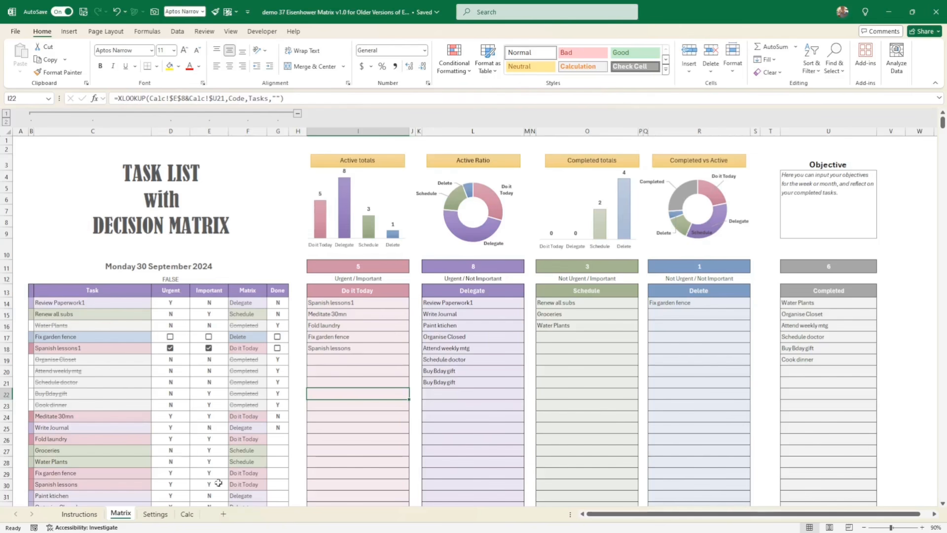
pyautogui.click(188, 514)
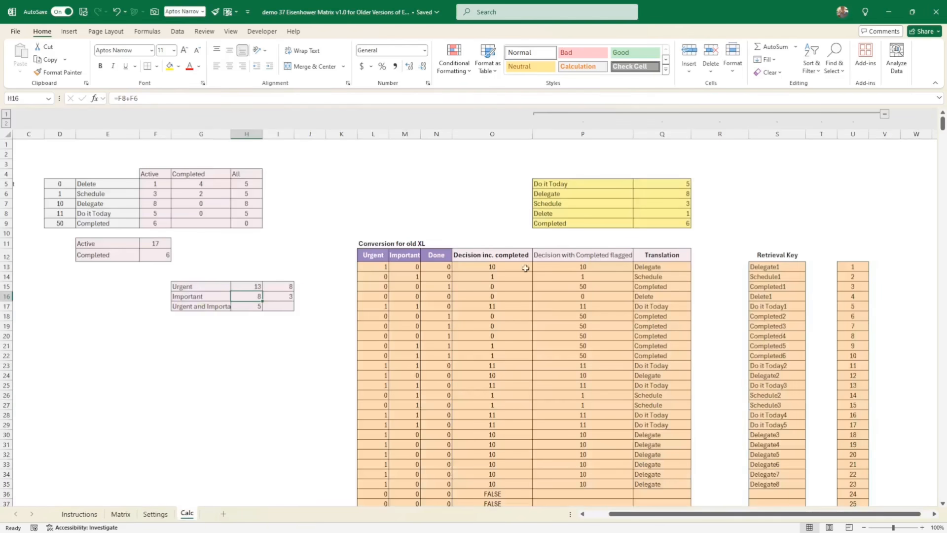
pyautogui.moveTo(60, 184); pyautogui.dragTo(60, 213)
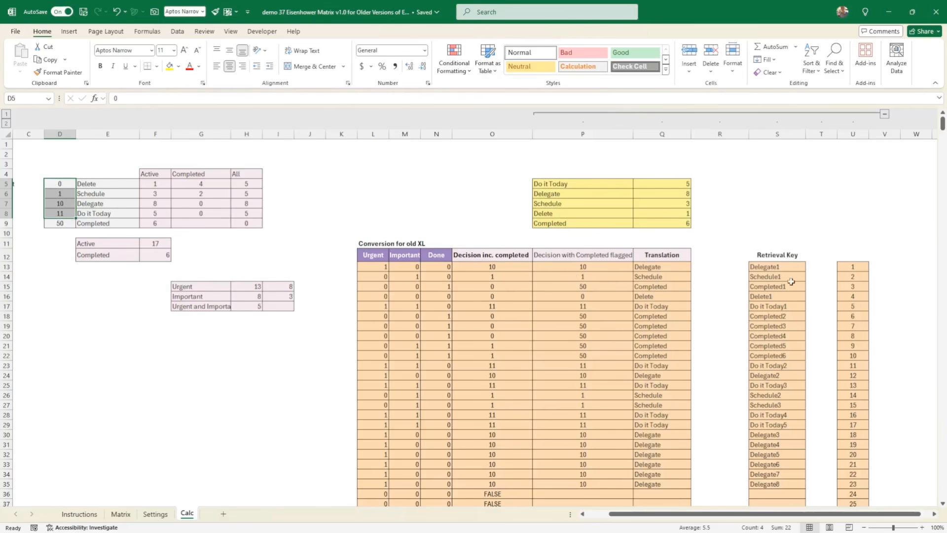
pyautogui.click(784, 266)
pyautogui.moveTo(784, 266); pyautogui.dragTo(782, 402)
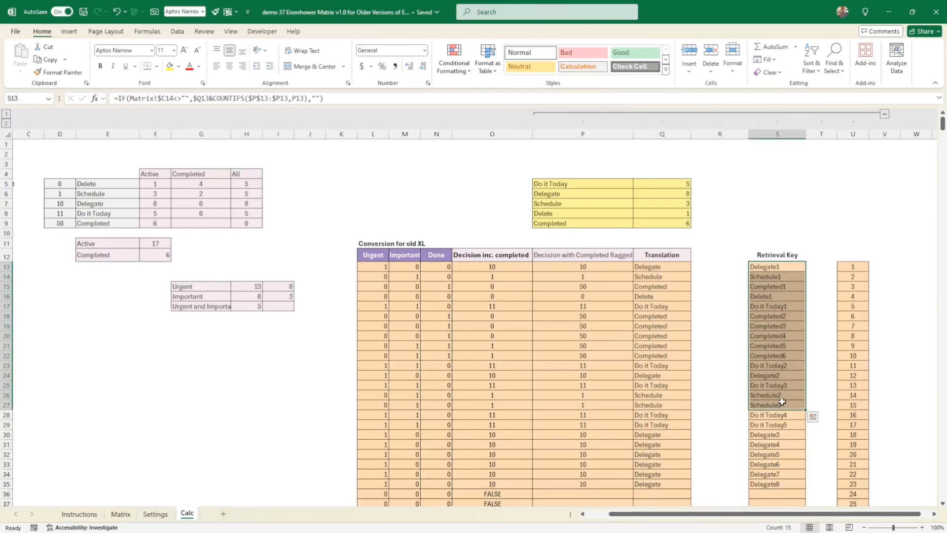
pyautogui.click(781, 266)
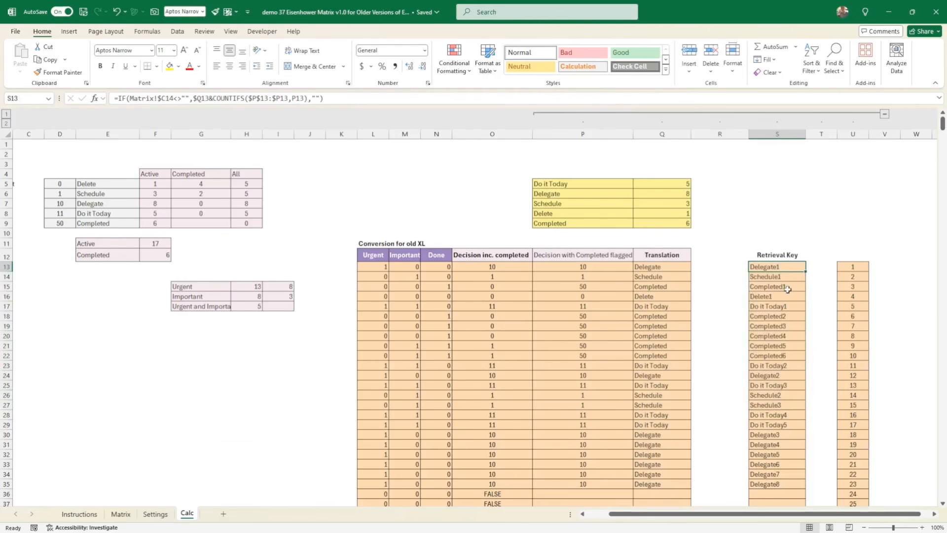
# - Return to Matrix and examine the Do it Today list and the formula in its header
pyautogui.click(126, 516)
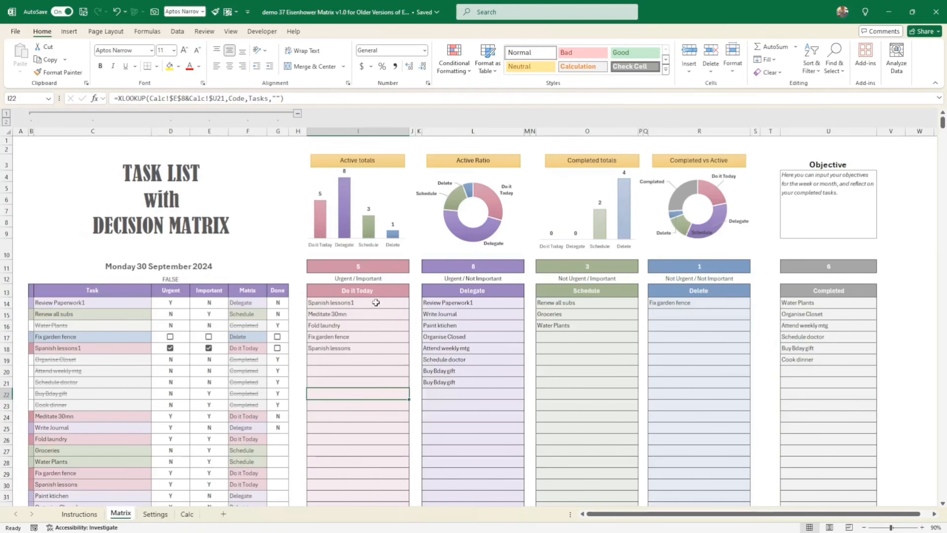
pyautogui.moveTo(374, 302); pyautogui.dragTo(366, 392)
pyautogui.press('Up')
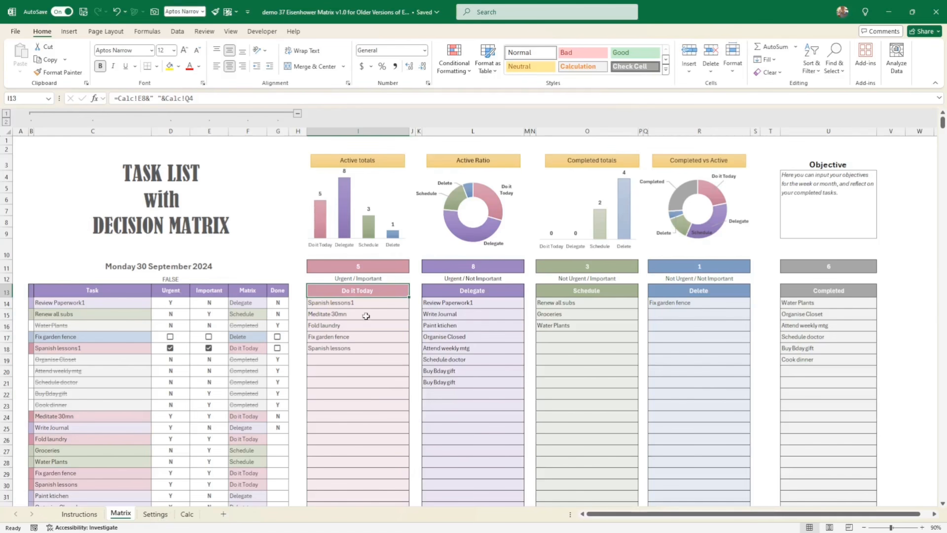
# - Review the date formula, the Objective text box and the Important checkbox for Spanish lessons1
pyautogui.click(200, 266)
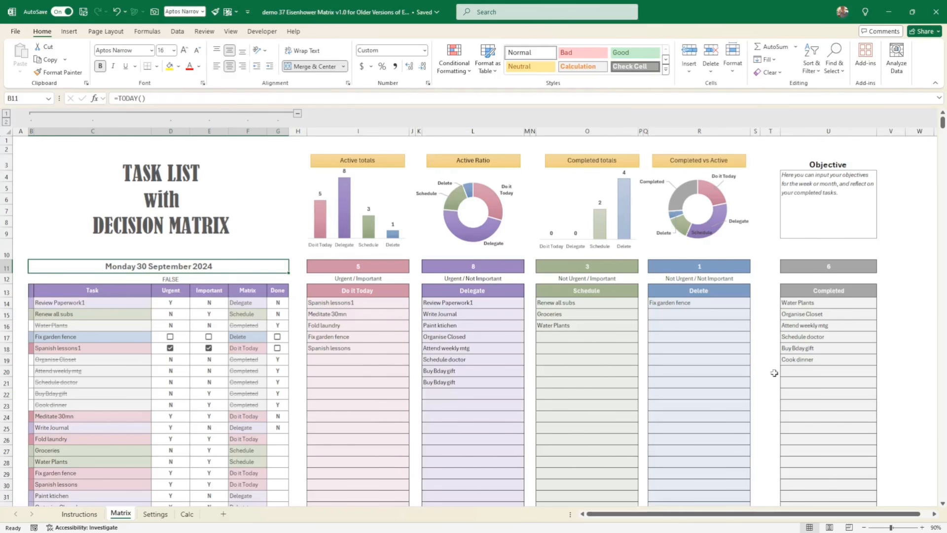
pyautogui.click(844, 219)
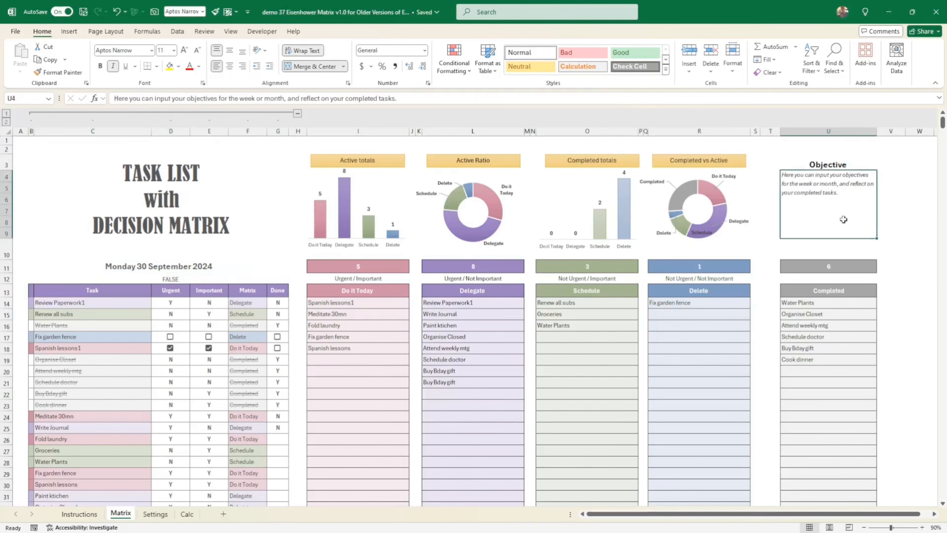
pyautogui.click(209, 346)
pyautogui.click(209, 347)
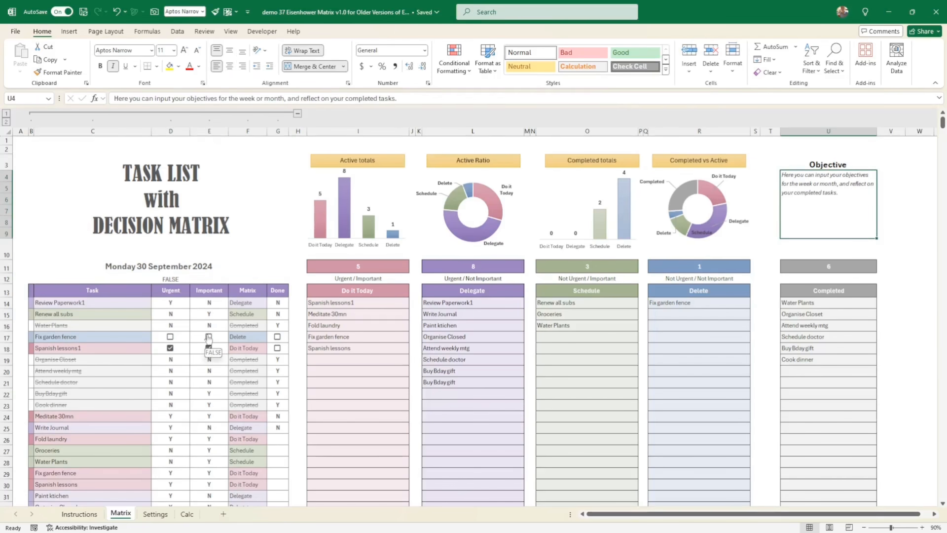